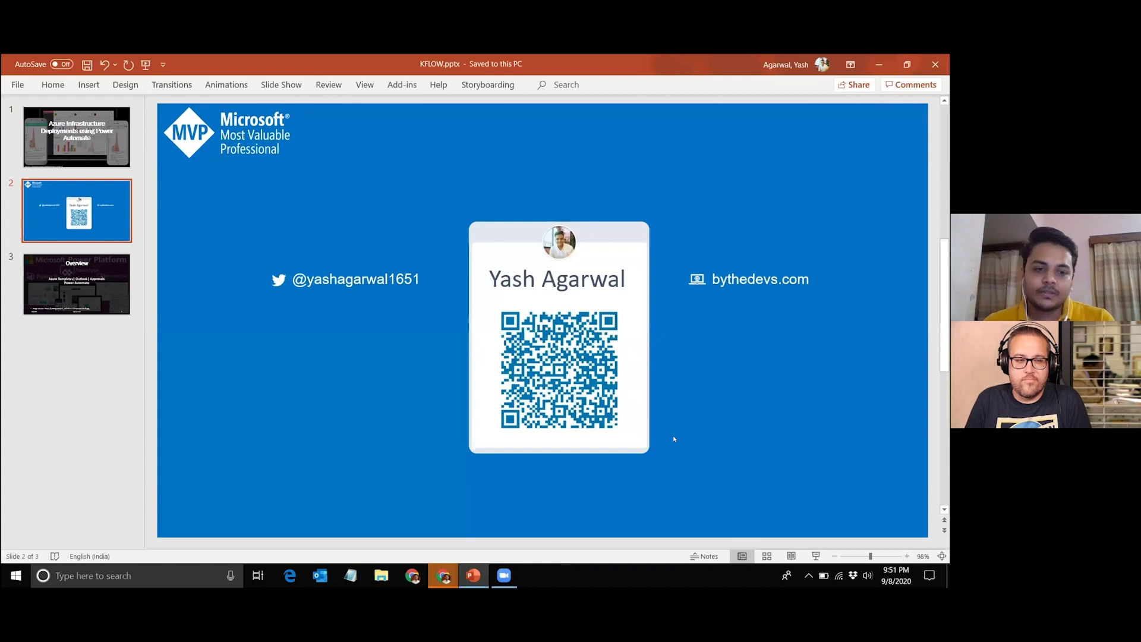
Step: Advance the presentation to the Overview slide and switch to the Chrome window showing mytemplate.json
{"action": "scroll", "coordinate": [674, 439], "scroll_direction": "down", "scroll_amount": 1}
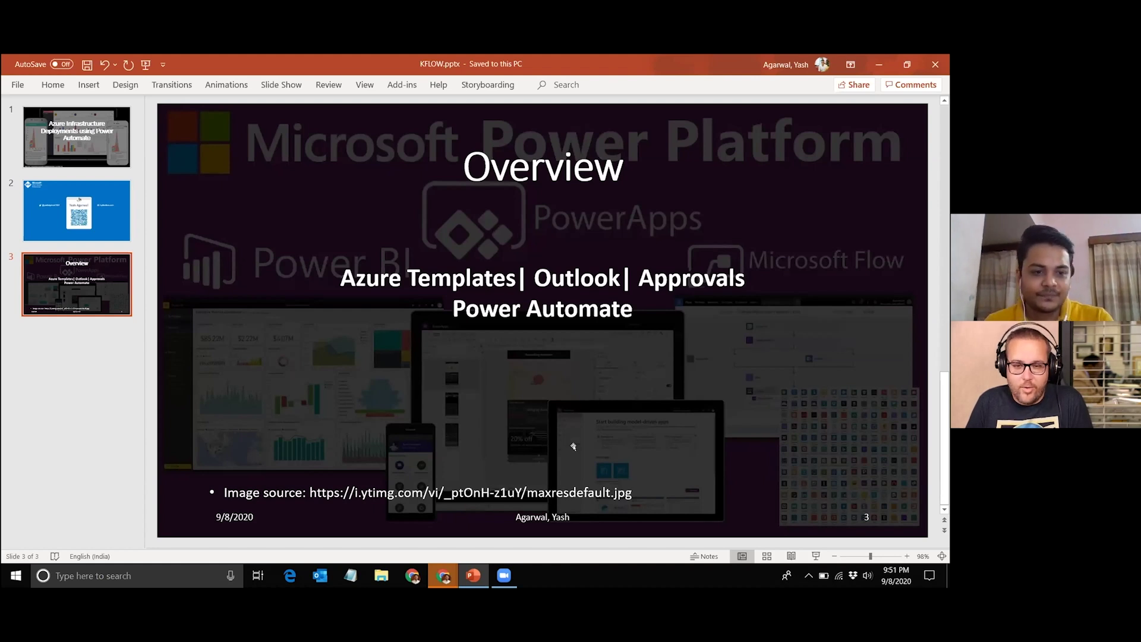
{"action": "mouse_move", "coordinate": [468, 574]}
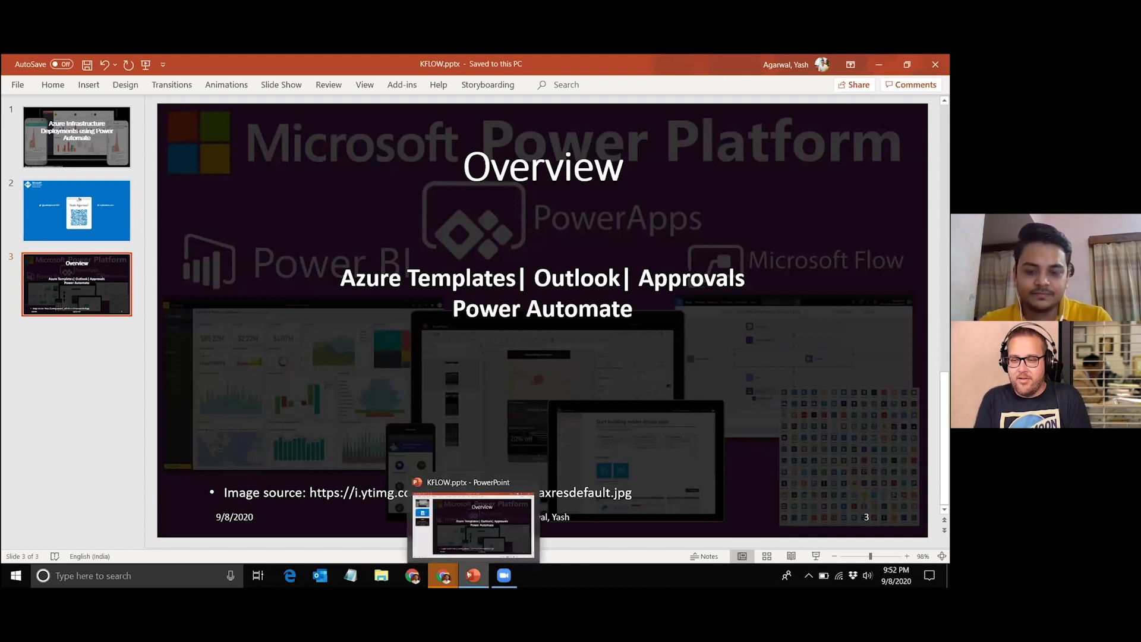
{"action": "left_click", "coordinate": [648, 414]}
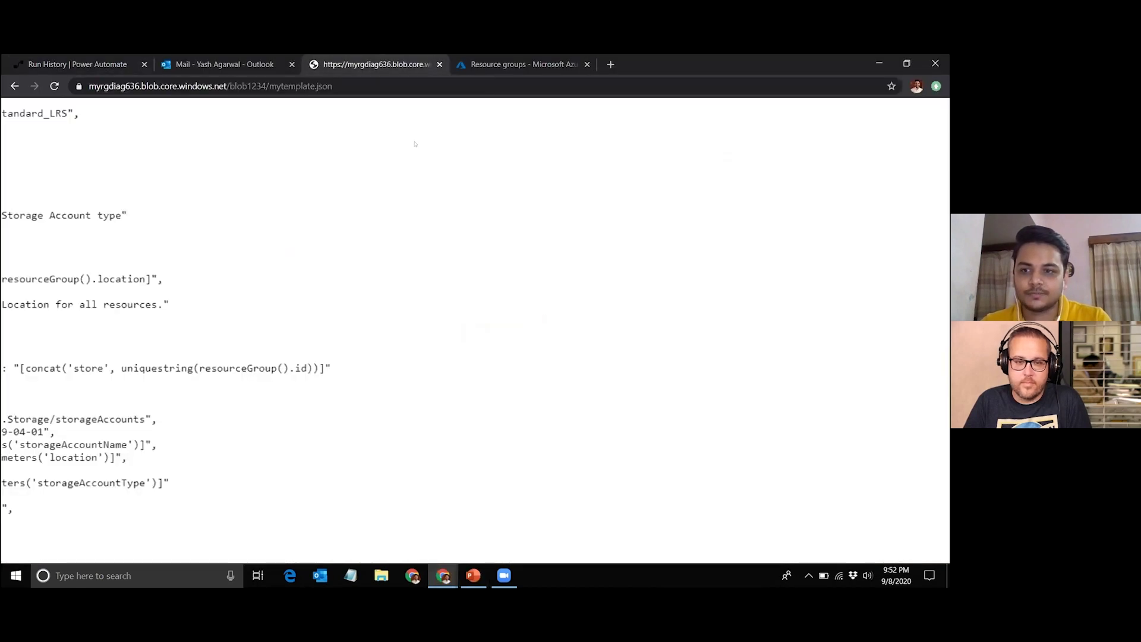
Step: Examine the parameters, variables, resources and outputs of the storage account template in mytemplate.json
{"action": "scroll", "coordinate": [340, 231], "scroll_direction": "up", "scroll_amount": 2}
{"action": "scroll", "coordinate": [340, 232], "scroll_direction": "down", "scroll_amount": 3}
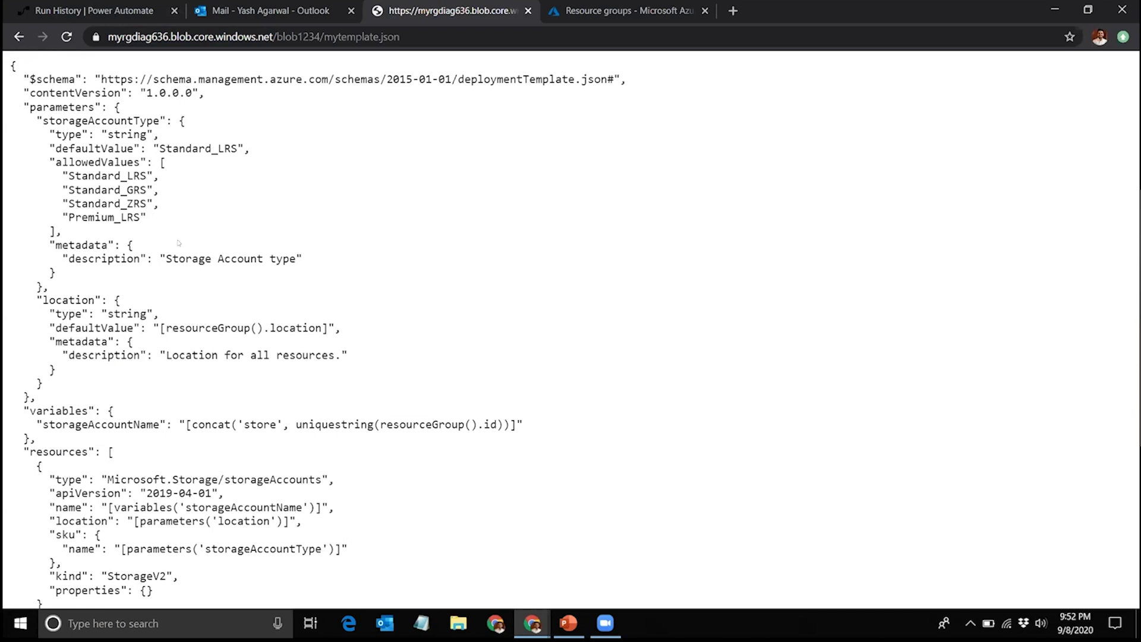
{"action": "scroll", "coordinate": [178, 243], "scroll_direction": "down", "scroll_amount": 2}
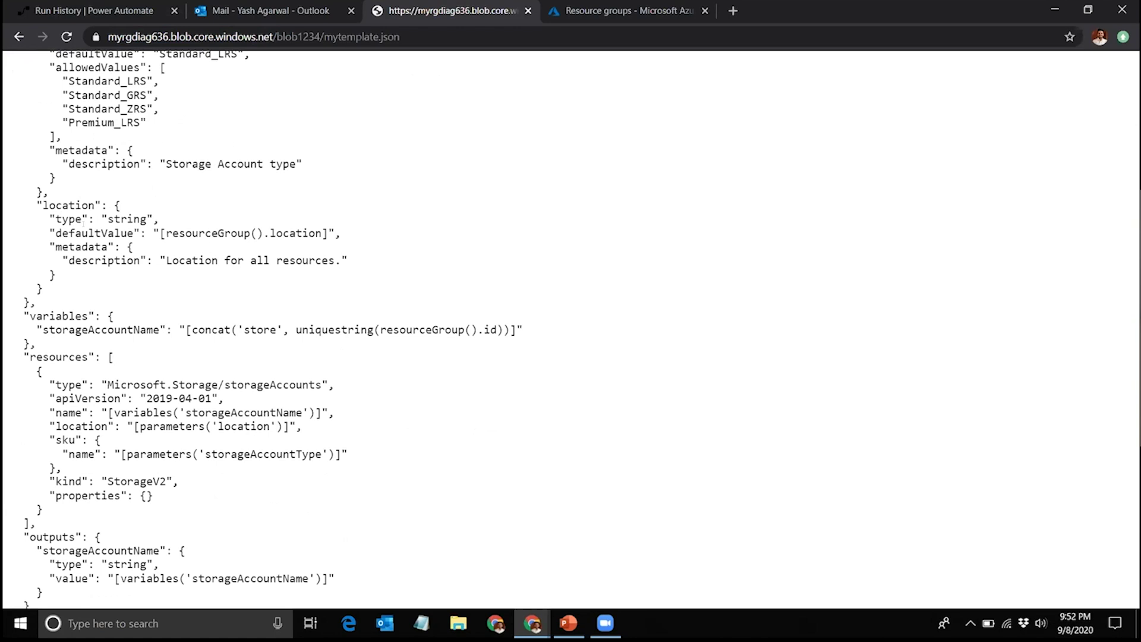
{"action": "scroll", "coordinate": [110, 220], "scroll_direction": "down", "scroll_amount": 1}
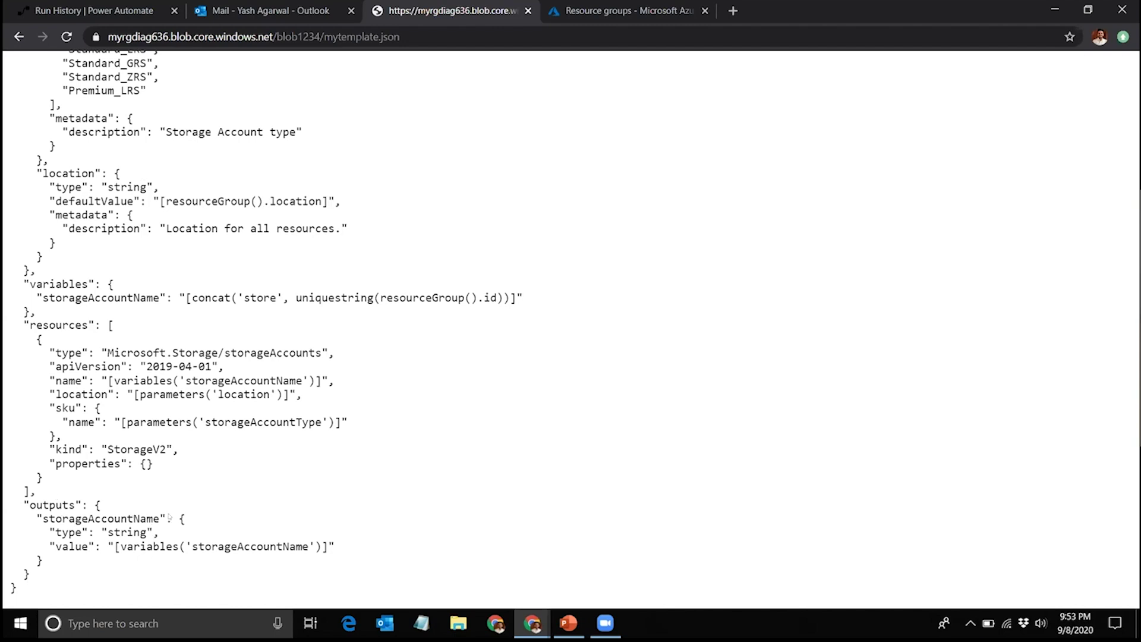
{"action": "scroll", "coordinate": [169, 518], "scroll_direction": "up", "scroll_amount": 2}
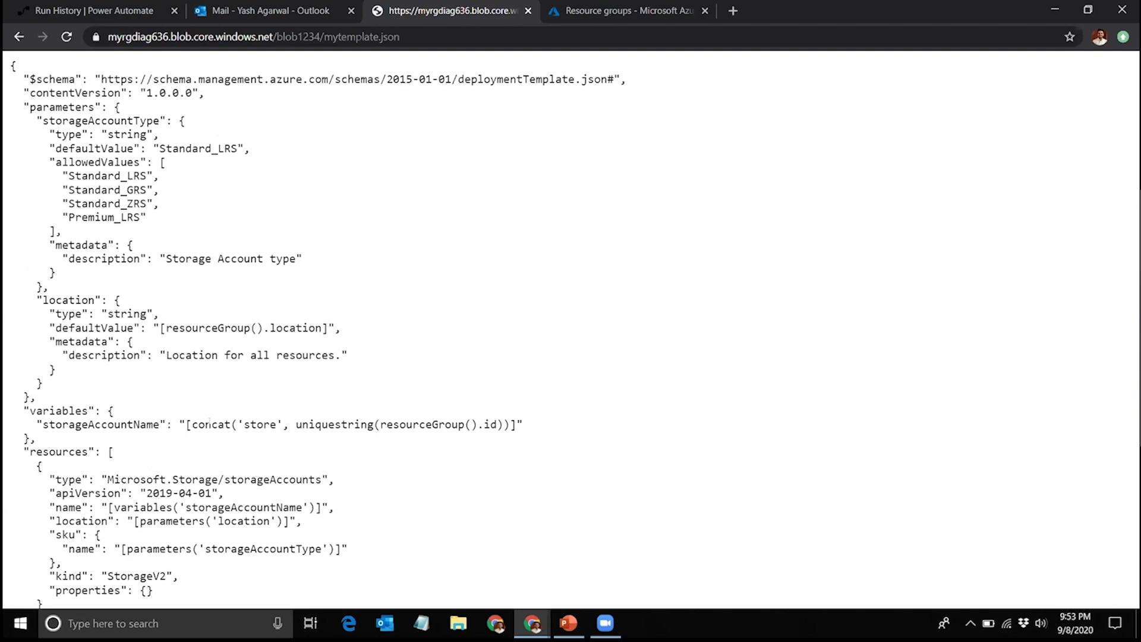
{"action": "scroll", "coordinate": [209, 423], "scroll_direction": "down", "scroll_amount": 3}
{"action": "scroll", "coordinate": [272, 344], "scroll_direction": "up", "scroll_amount": 3}
Step: In the new Power Automate flow, add the Office 365 Outlook trigger "When a new email arrives (V3)" and expand its advanced options
{"action": "left_click", "coordinate": [117, 14]}
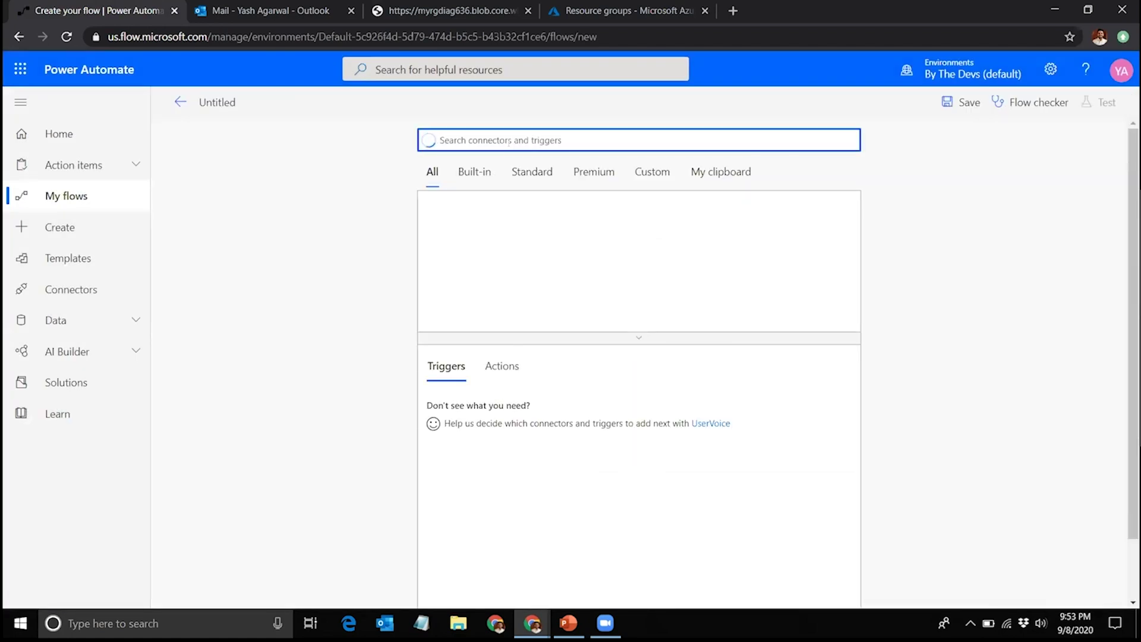
{"action": "type", "text": "email"}
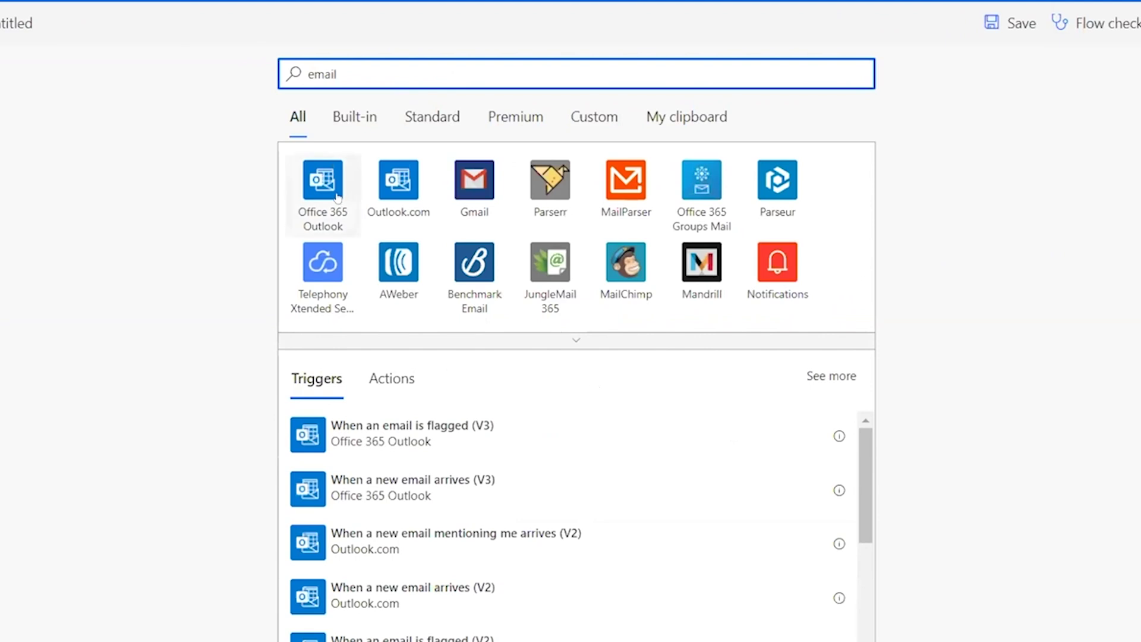
{"action": "left_click", "coordinate": [336, 198]}
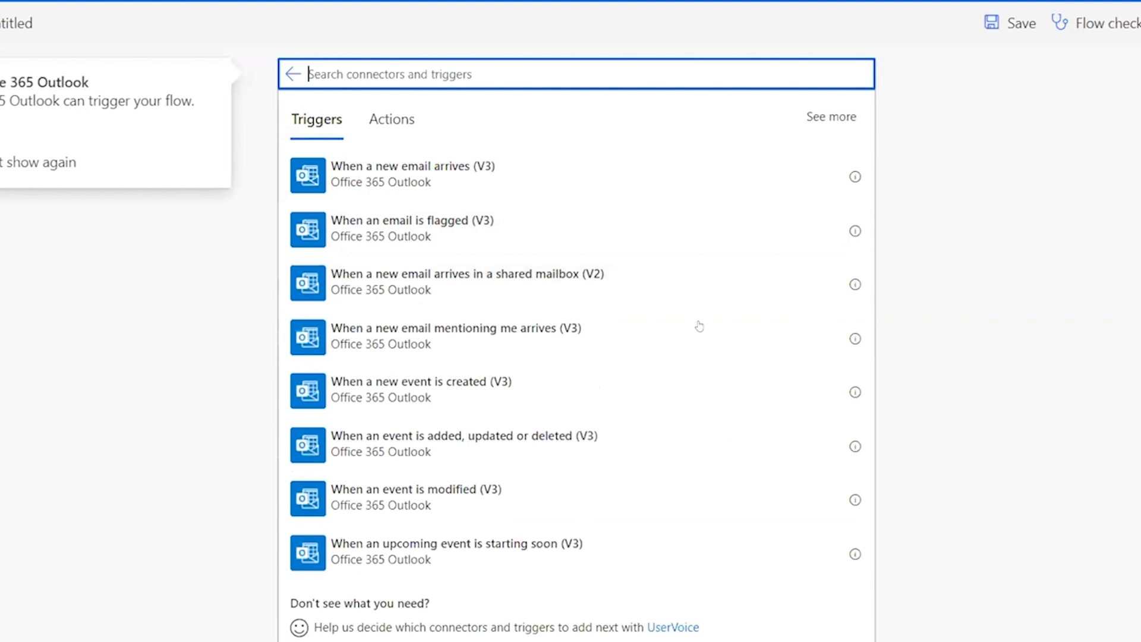
{"action": "left_click", "coordinate": [629, 187]}
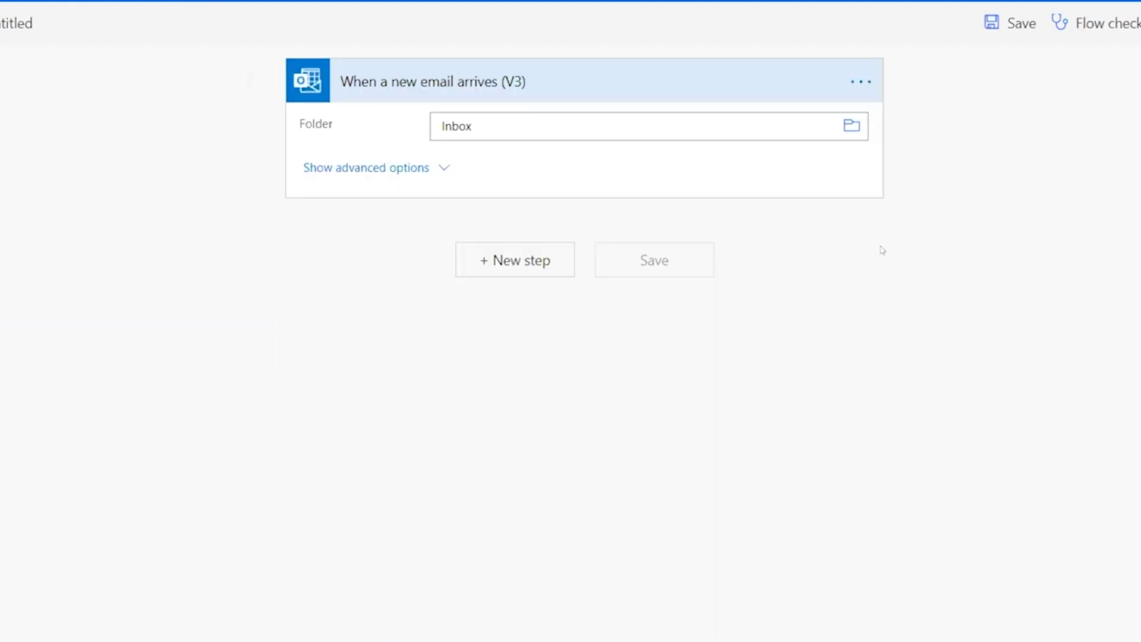
{"action": "left_click", "coordinate": [428, 169]}
{"action": "left_click", "coordinate": [514, 170]}
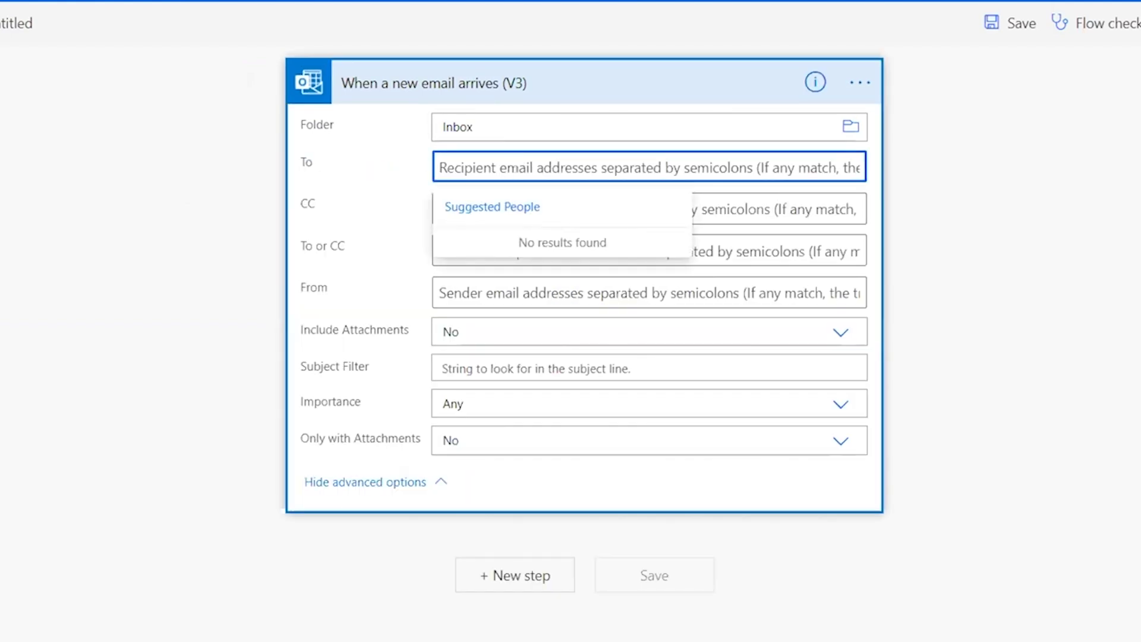
{"action": "type", "text": "yash"}
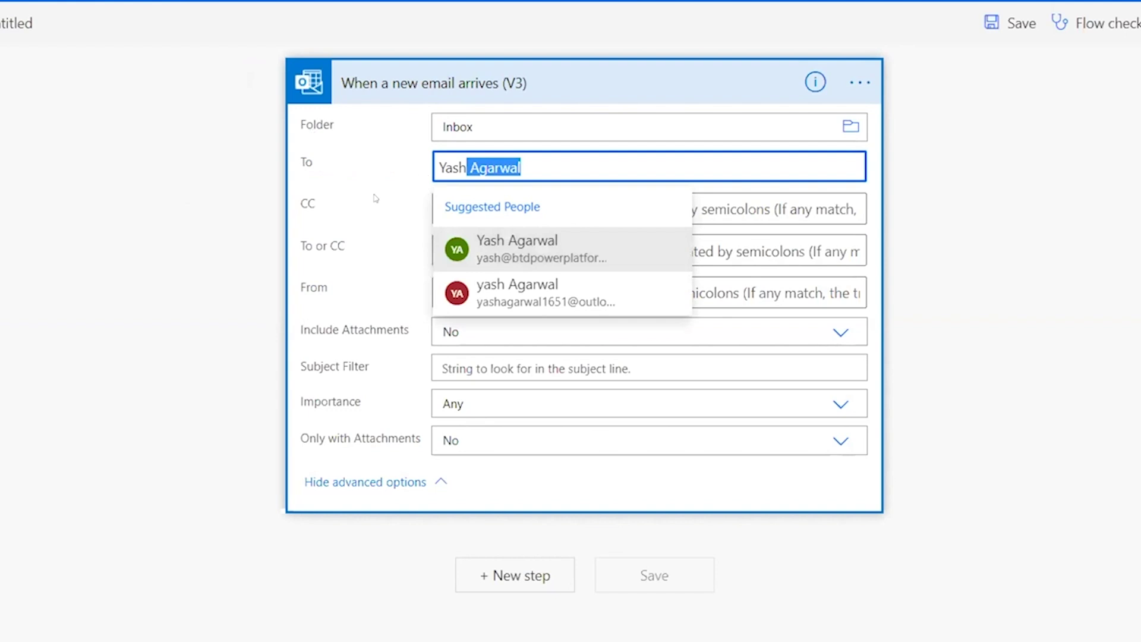
{"action": "key", "text": "BackSpace"}
{"action": "key", "text": "BackSpace"}
{"action": "key", "text": "BackSpace"}
{"action": "key", "text": "BackSpace"}
{"action": "key", "text": "BackSpace"}
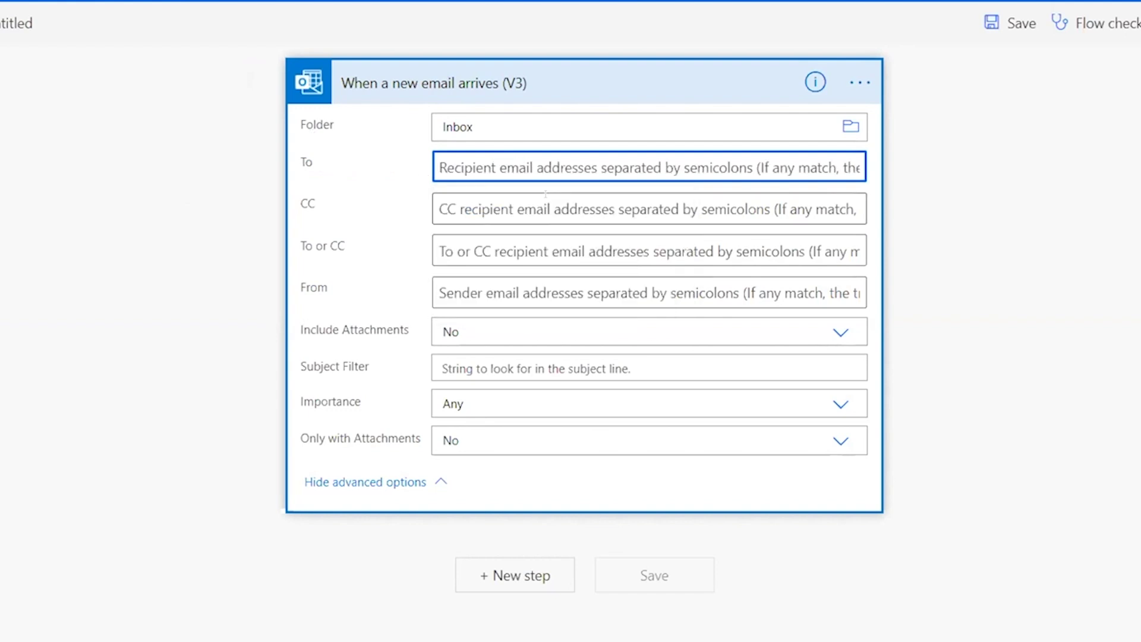
Step: Restrict the email trigger to the suggested work account as sender and set its subject filter to "Storage Account"
{"action": "left_click", "coordinate": [479, 291]}
{"action": "type", "text": "yash"}
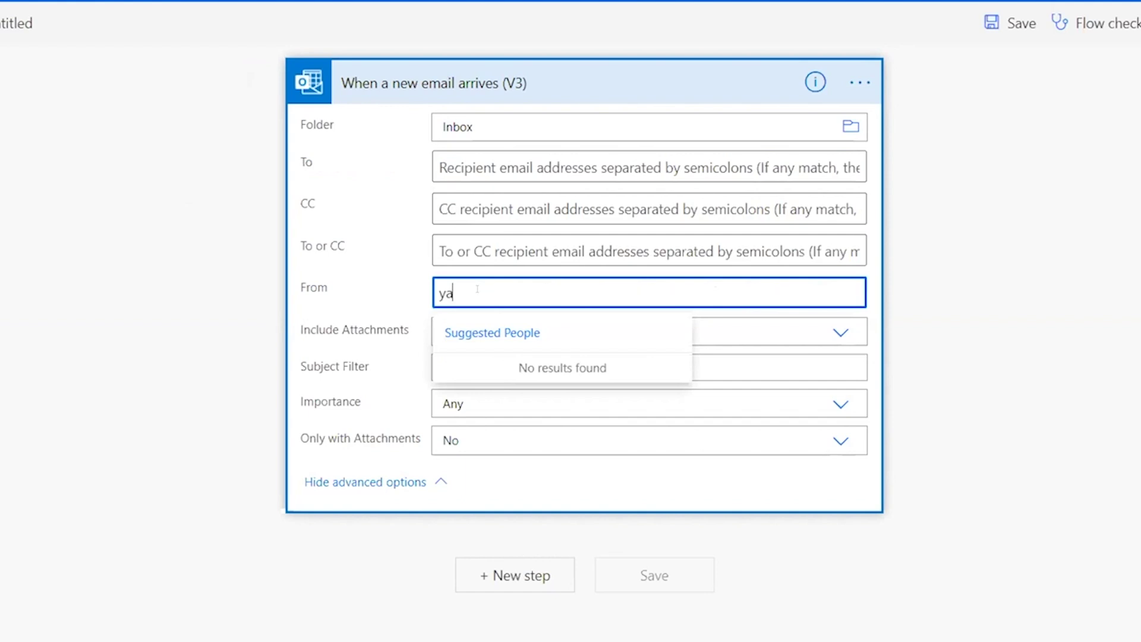
{"action": "left_click", "coordinate": [509, 374]}
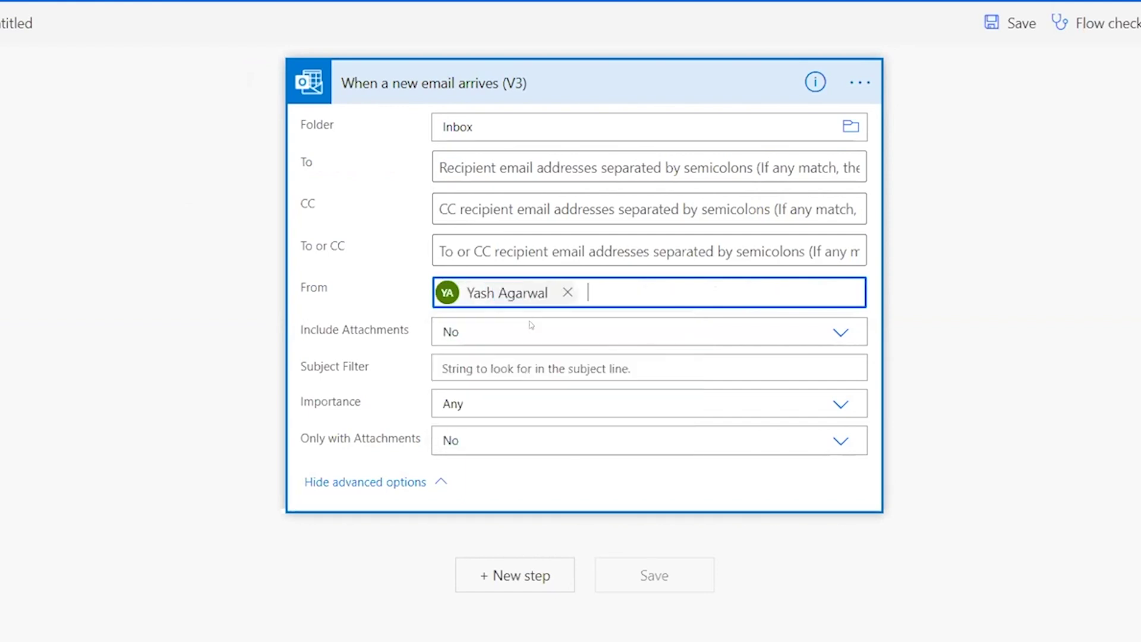
{"action": "left_click", "coordinate": [744, 352]}
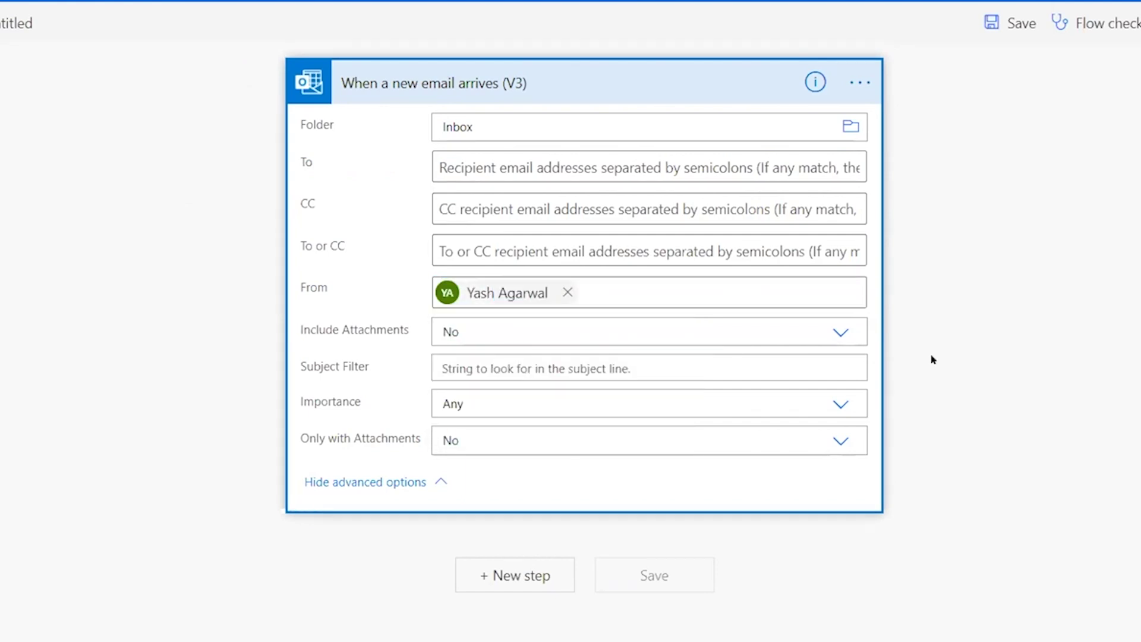
{"action": "type", "text": "Stor"}
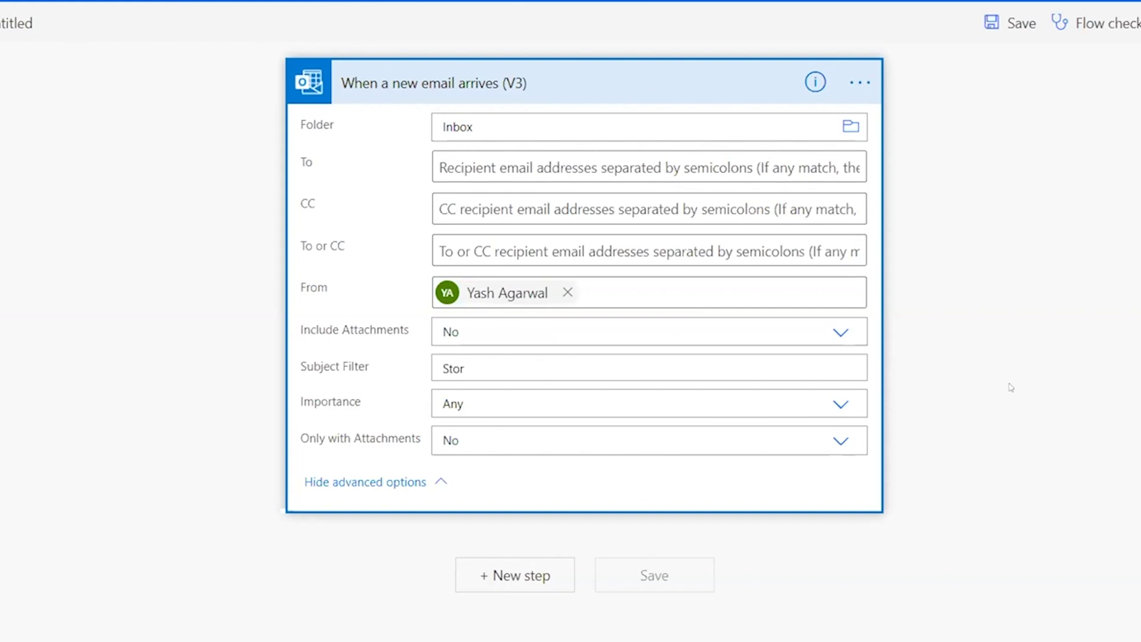
{"action": "type", "text": "age Account"}
Step: Add a "Start and wait for an approval" action with the approval type "Approve/Reject - First to respond"
{"action": "left_click", "coordinate": [527, 580]}
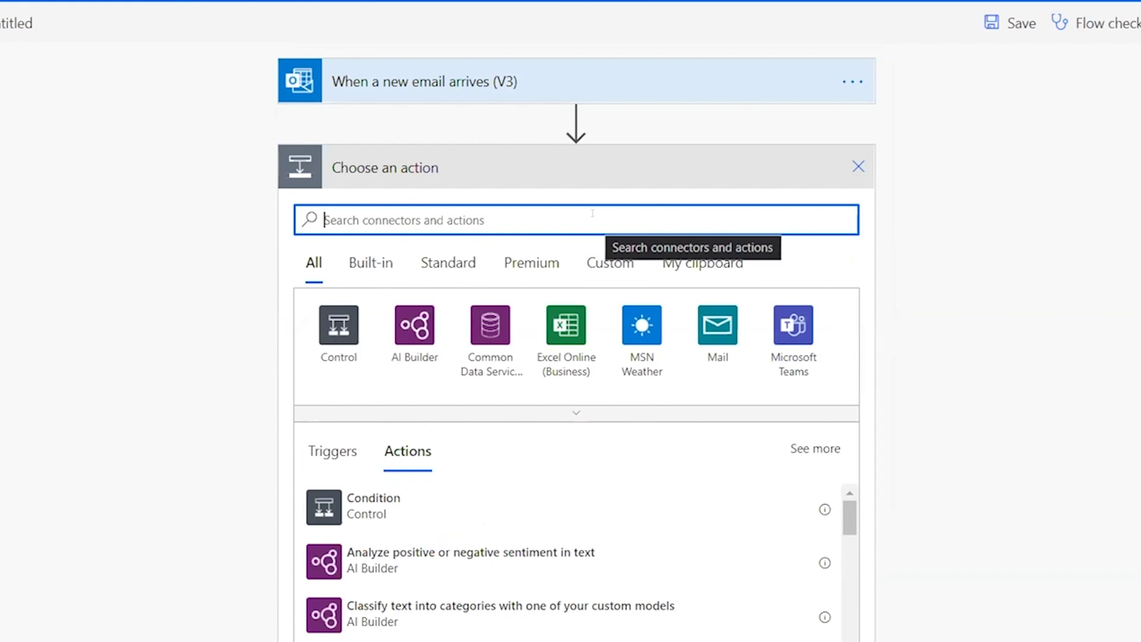
{"action": "type", "text": "start and wait"}
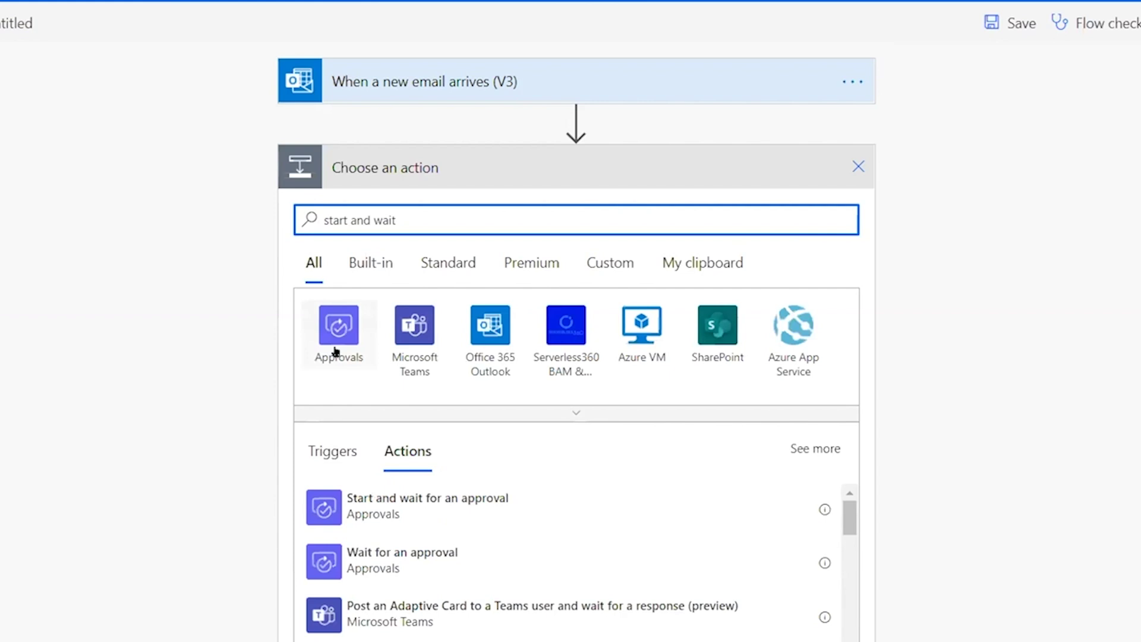
{"action": "left_click", "coordinate": [428, 514]}
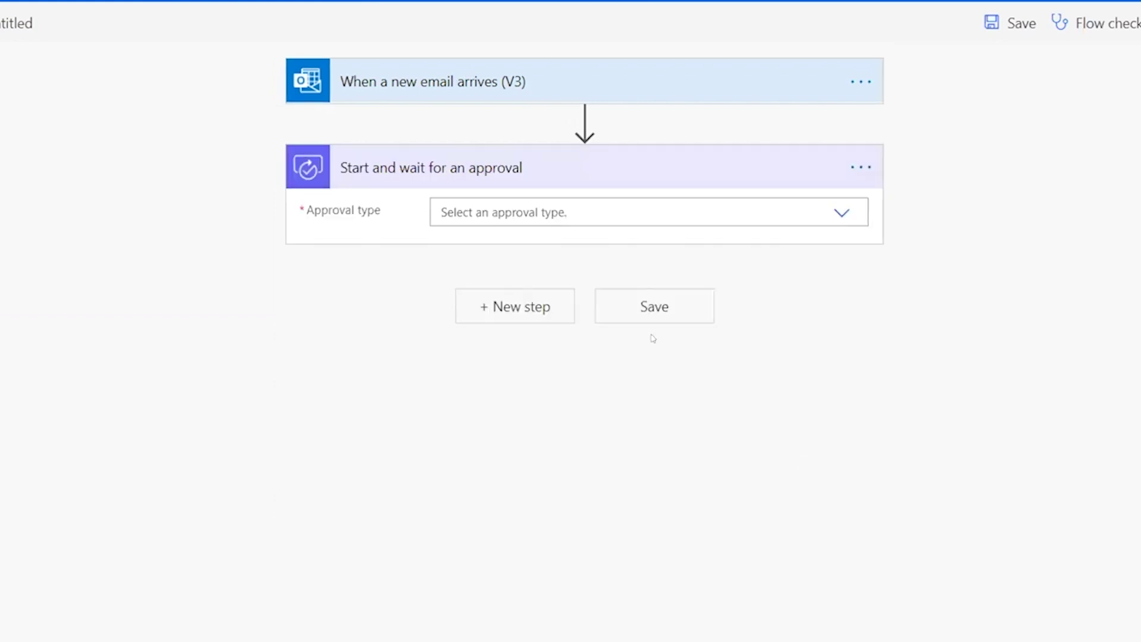
{"action": "left_click", "coordinate": [556, 231]}
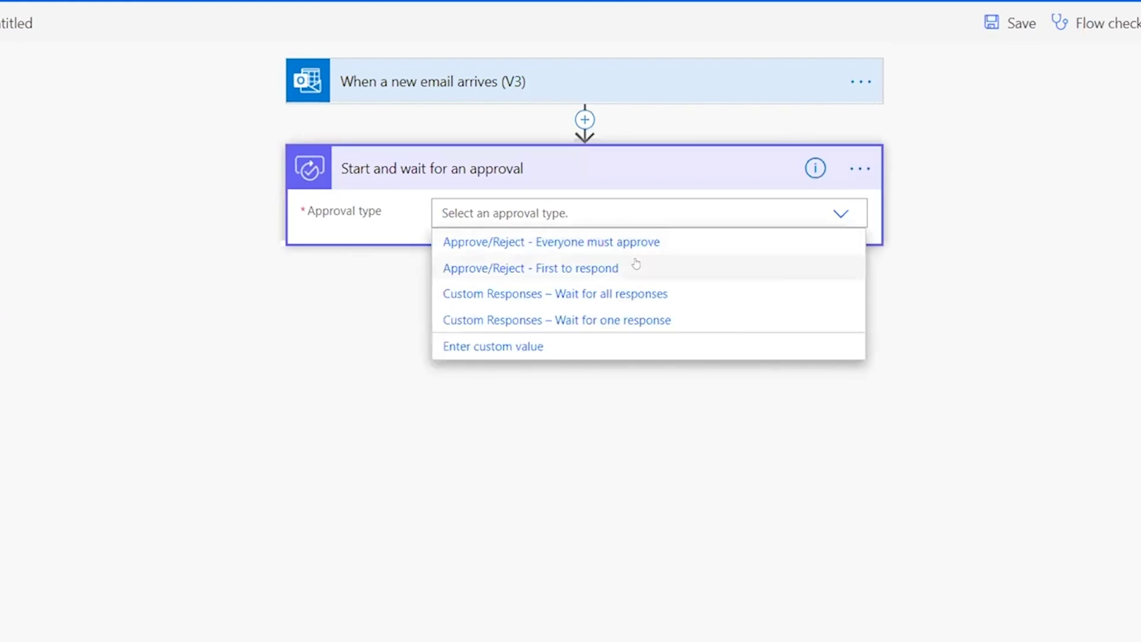
{"action": "left_click", "coordinate": [636, 265]}
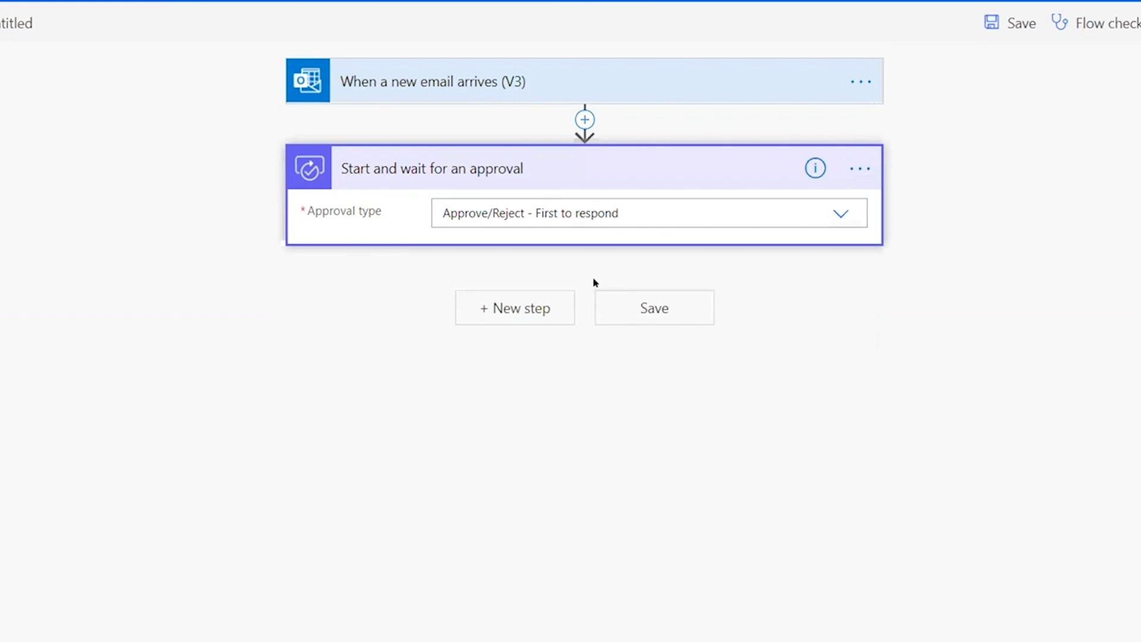
Step: Set the approval title to "Azure Resource Required - " followed by the email's From dynamic value
{"action": "left_click", "coordinate": [527, 238]}
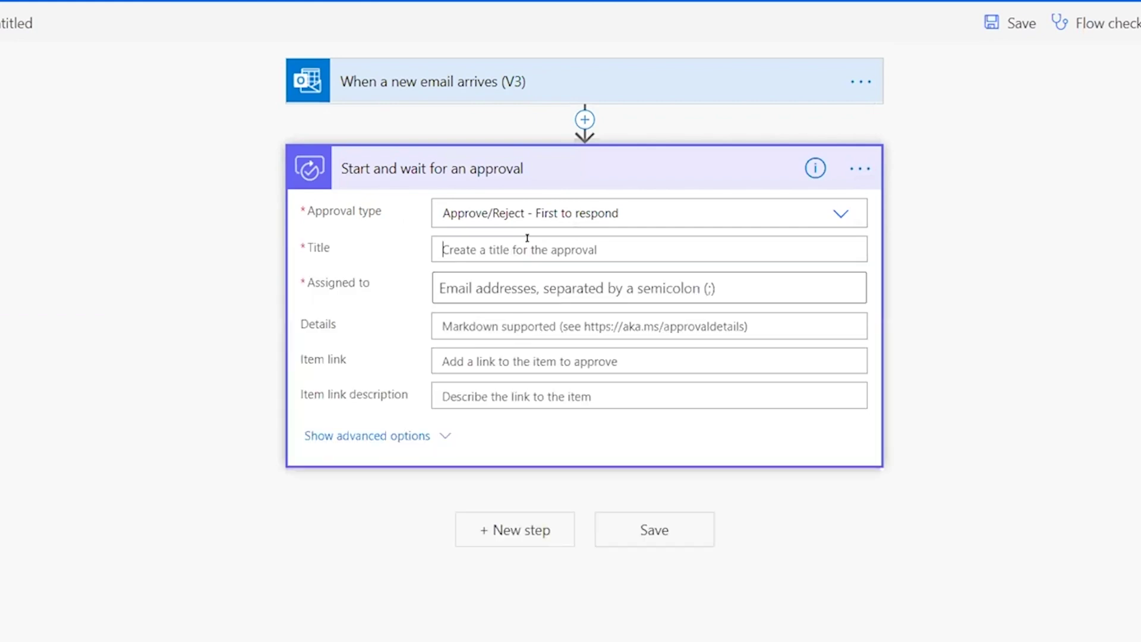
{"action": "type", "text": "A"}
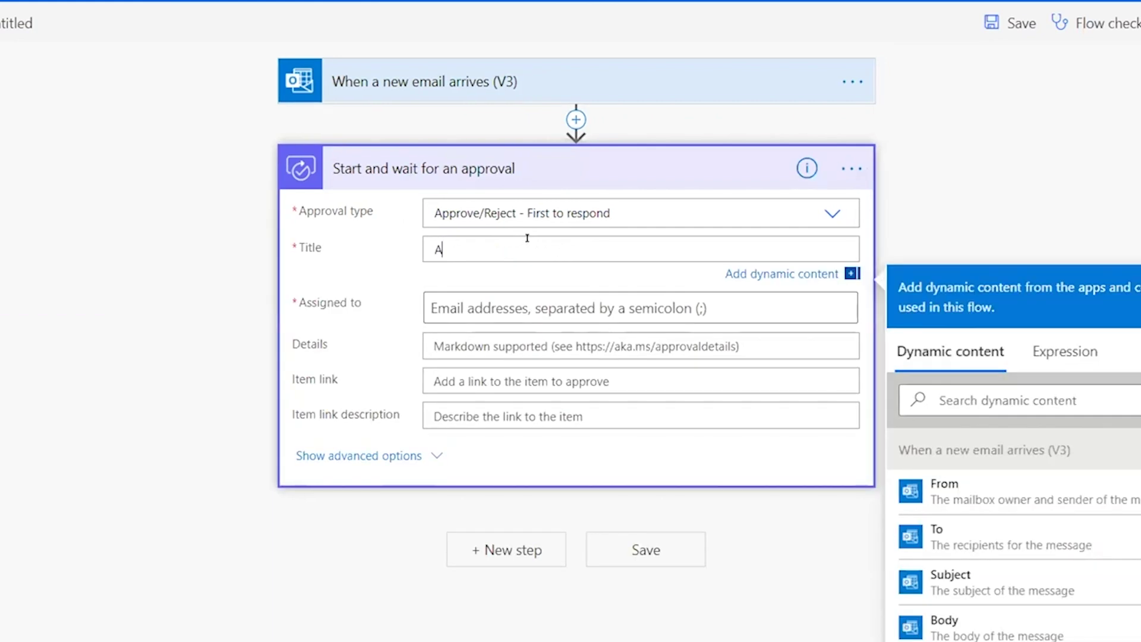
{"action": "type", "text": "zure Resource Required"}
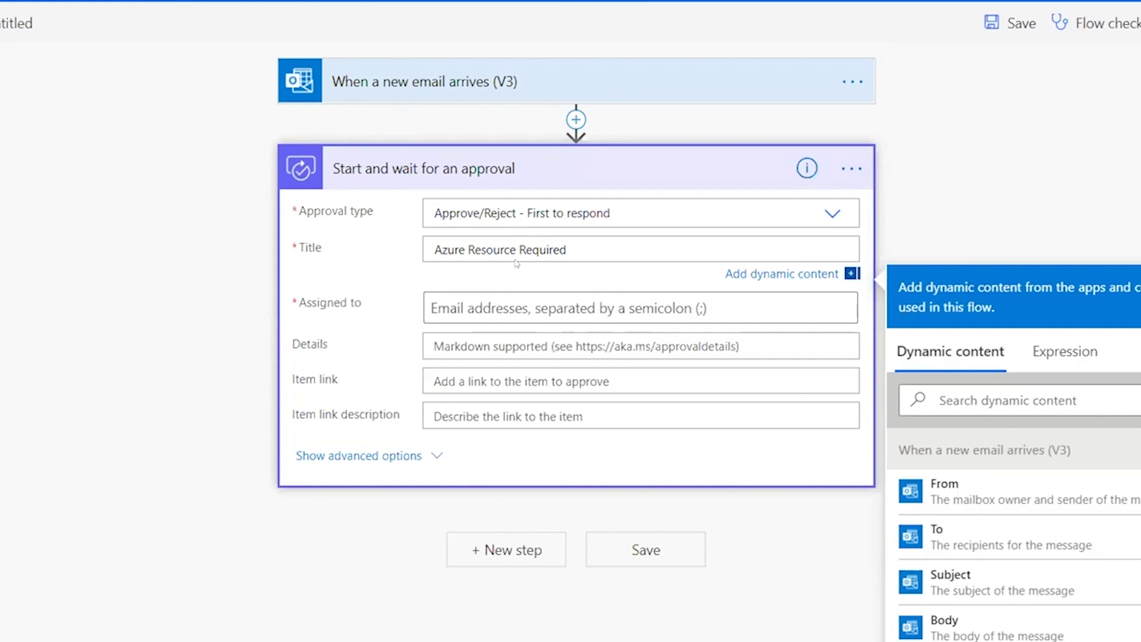
{"action": "left_click", "coordinate": [517, 264]}
{"action": "left_click", "coordinate": [616, 246]}
{"action": "type", "text": "-"}
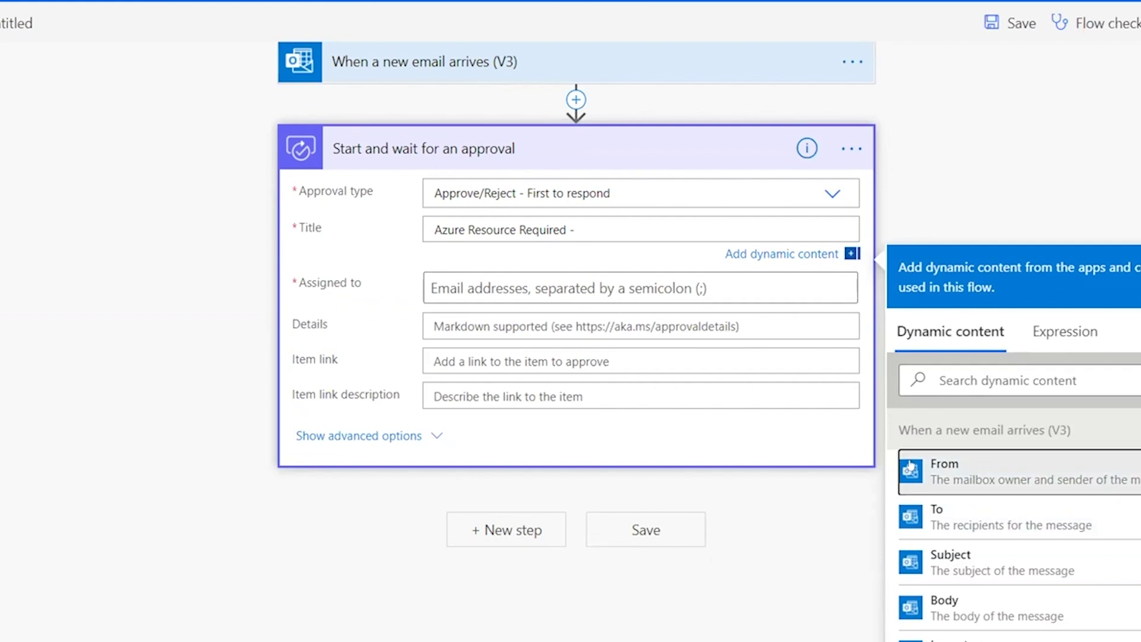
{"action": "left_click", "coordinate": [974, 468]}
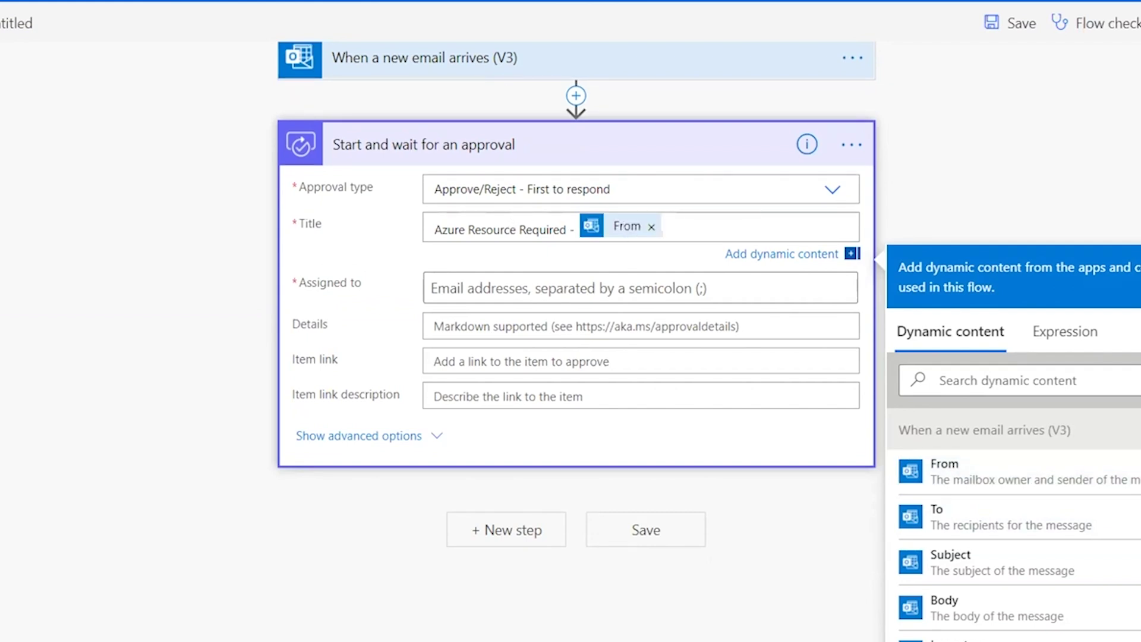
Step: Assign the approval to the approver's suggested work account
{"action": "left_click", "coordinate": [580, 288]}
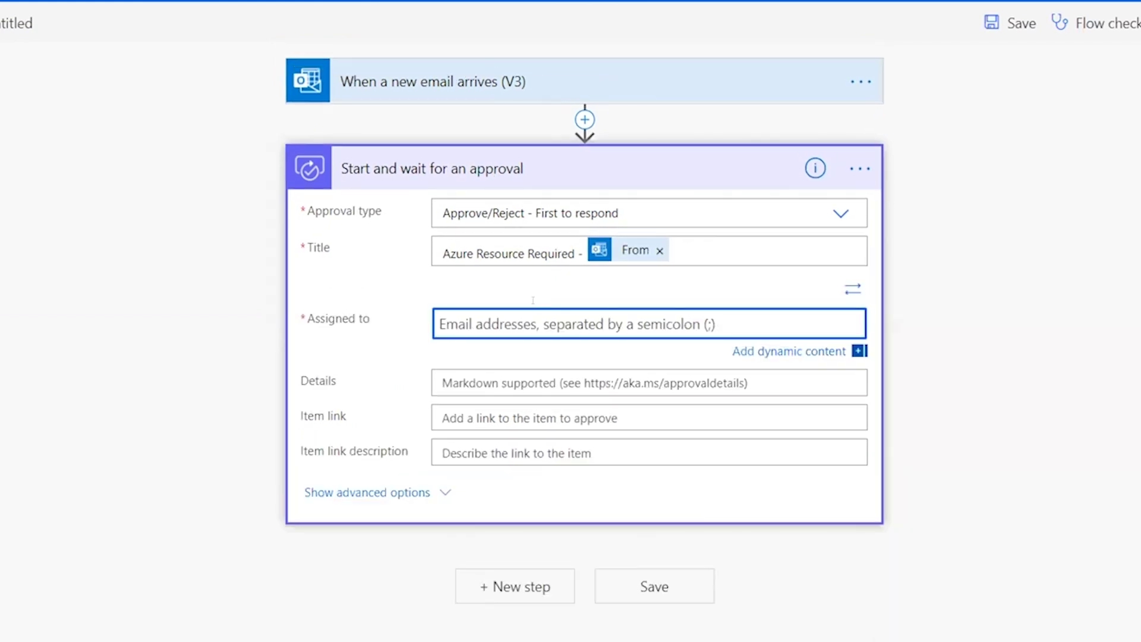
{"action": "type", "text": "yash"}
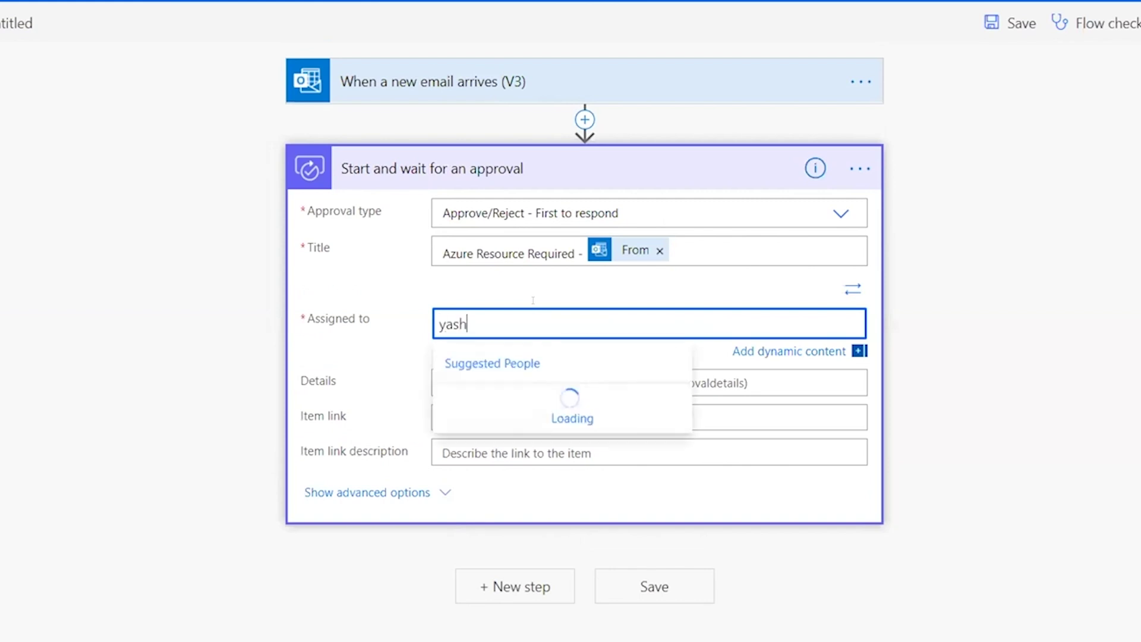
{"action": "left_click", "coordinate": [624, 396]}
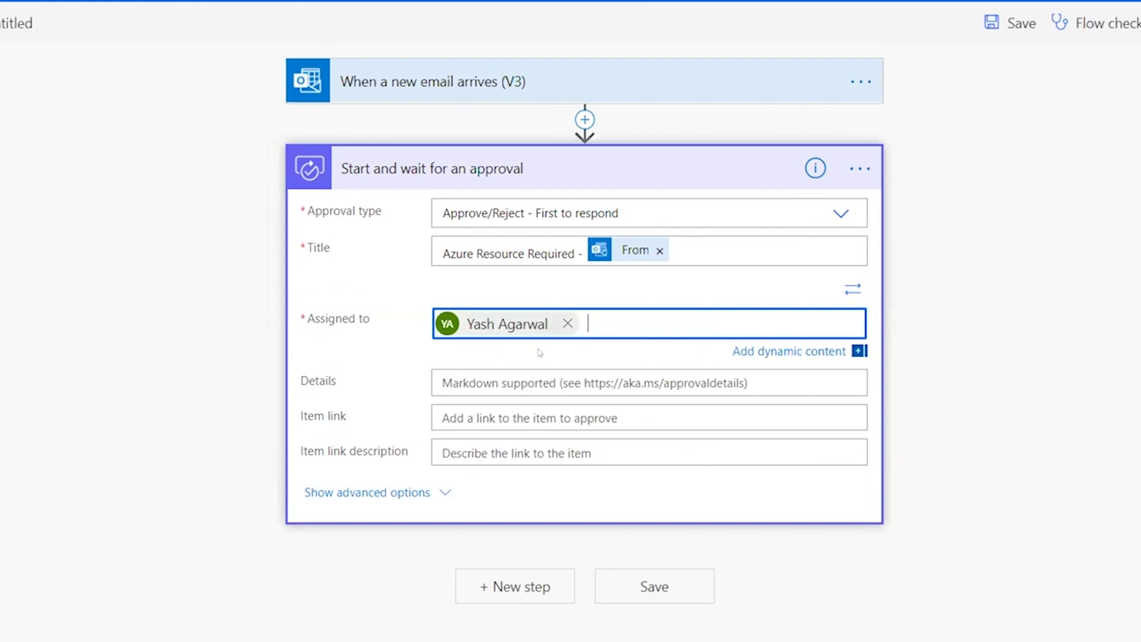
Step: Set the approval details to "A '[Subject]' has been requested by [From]. Kindly approve." using the email's Subject and From dynamic values
{"action": "left_click", "coordinate": [509, 383]}
{"action": "type", "text": "A"}
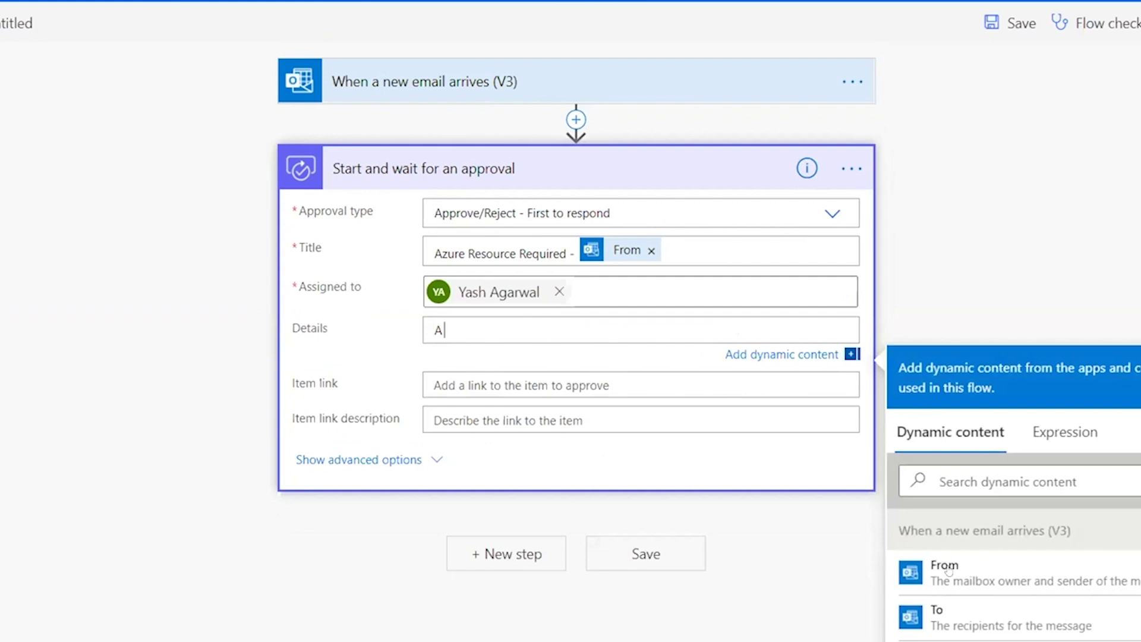
{"action": "type", "text": " \""}
{"action": "left_click", "coordinate": [962, 631]}
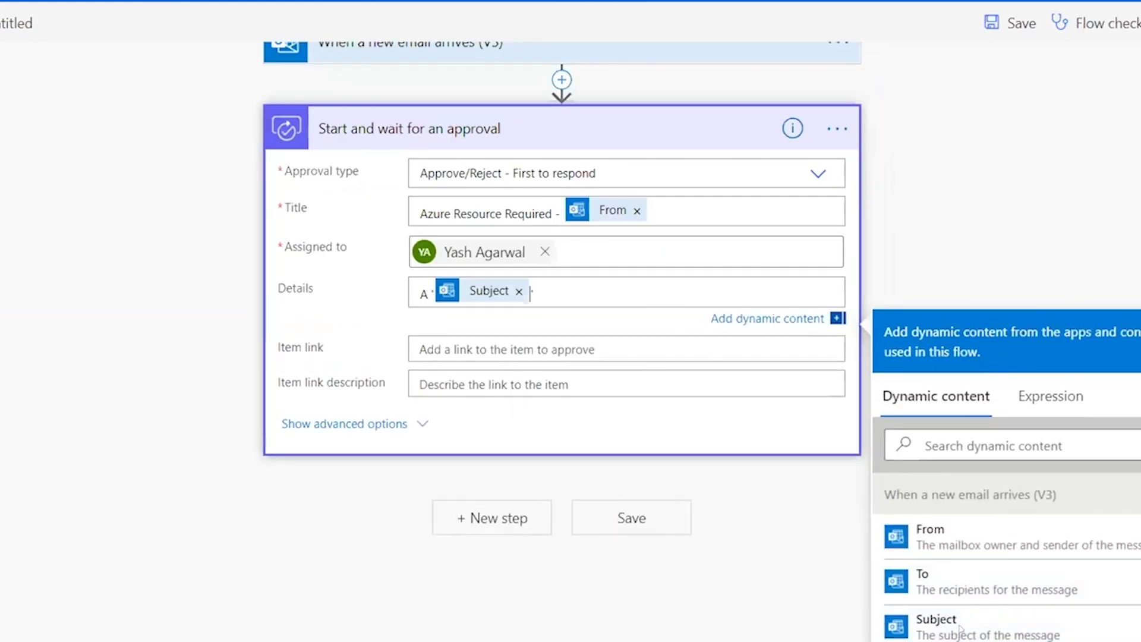
{"action": "type", "text": "\""}
{"action": "type", "text": " has"}
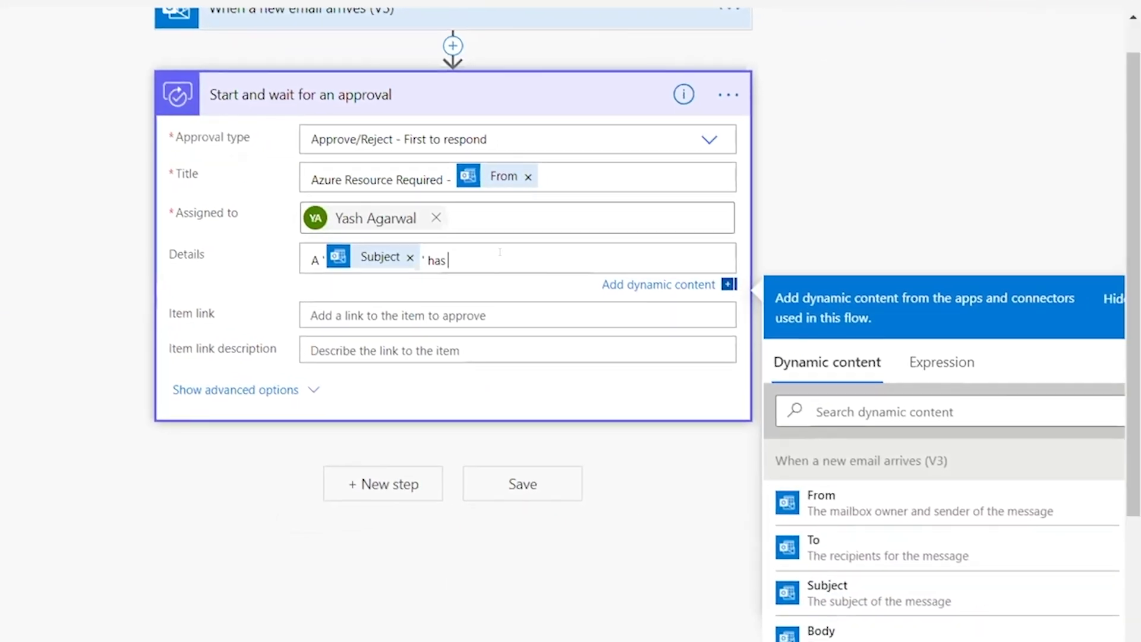
{"action": "type", "text": " been requested by"}
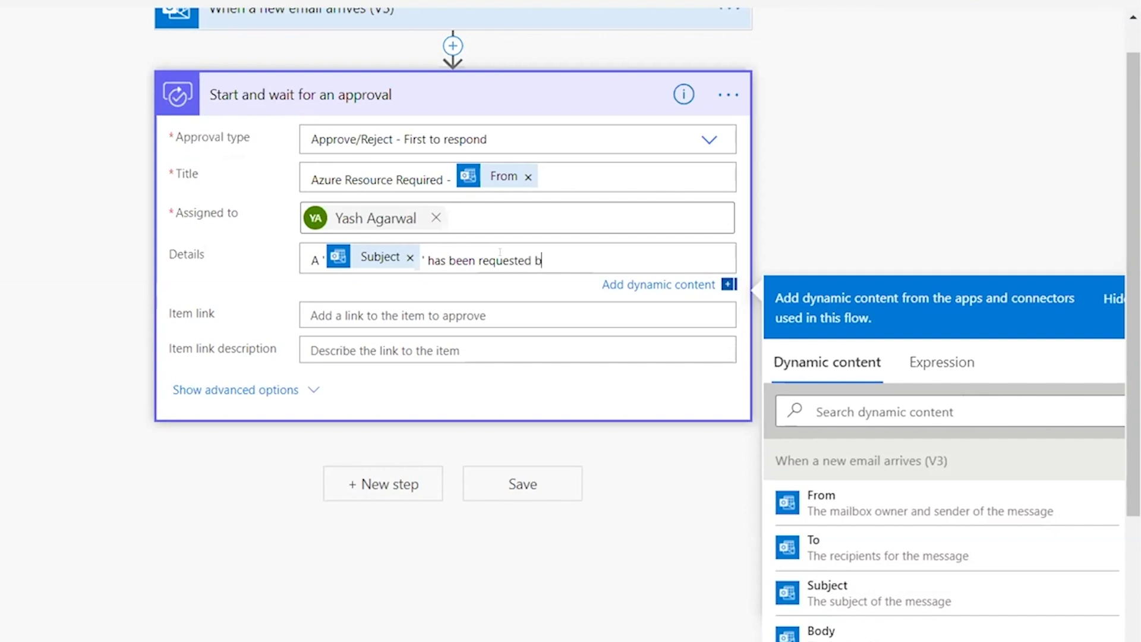
{"action": "left_click", "coordinate": [808, 507]}
{"action": "type", "text": ". Kin"}
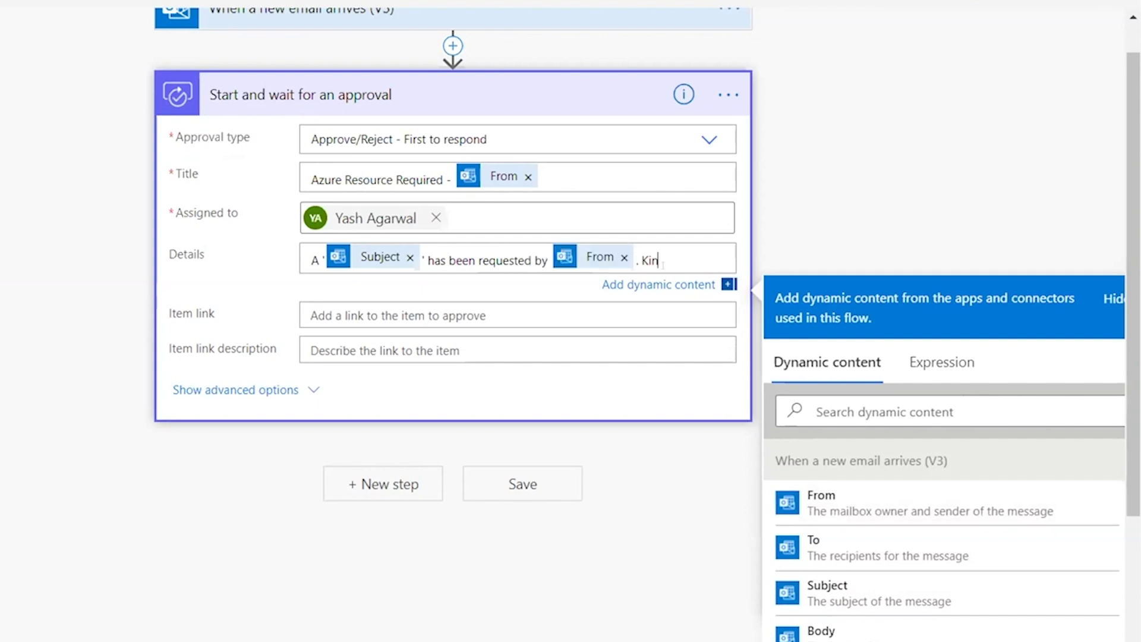
{"action": "type", "text": "dly approve."}
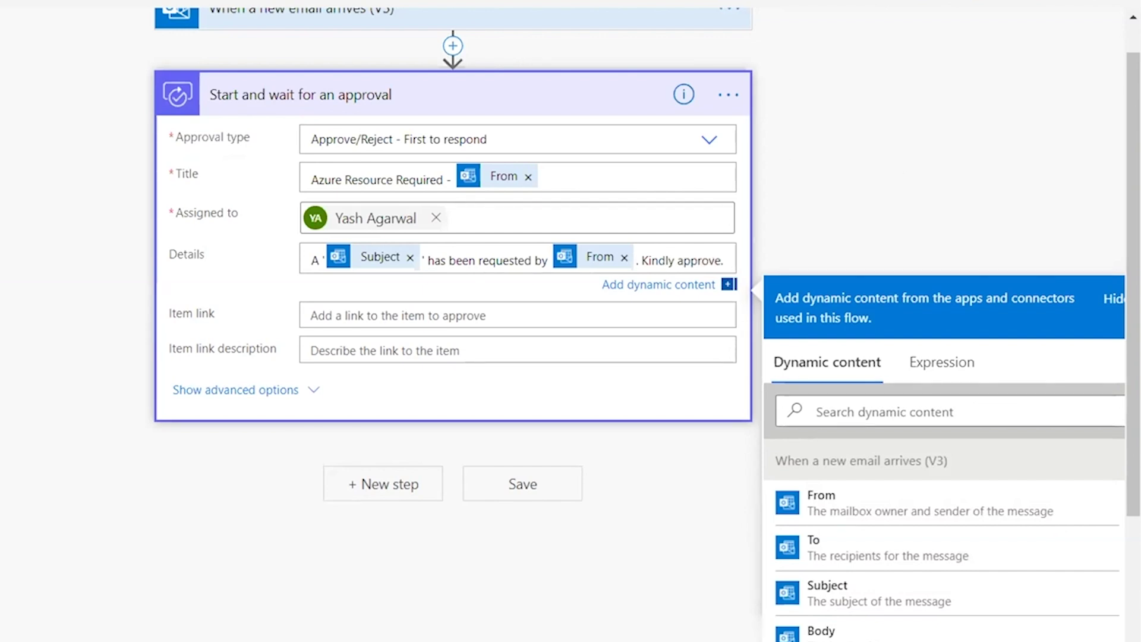
{"action": "left_click", "coordinate": [761, 243]}
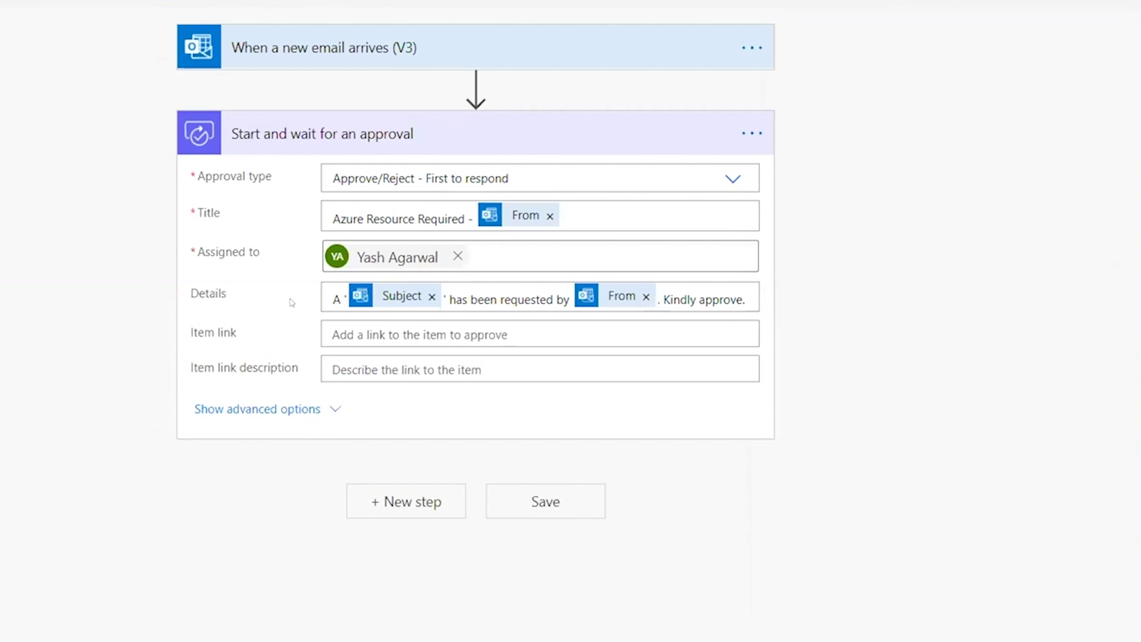
Step: Add a Condition control after the approval action
{"action": "left_click", "coordinate": [393, 51]}
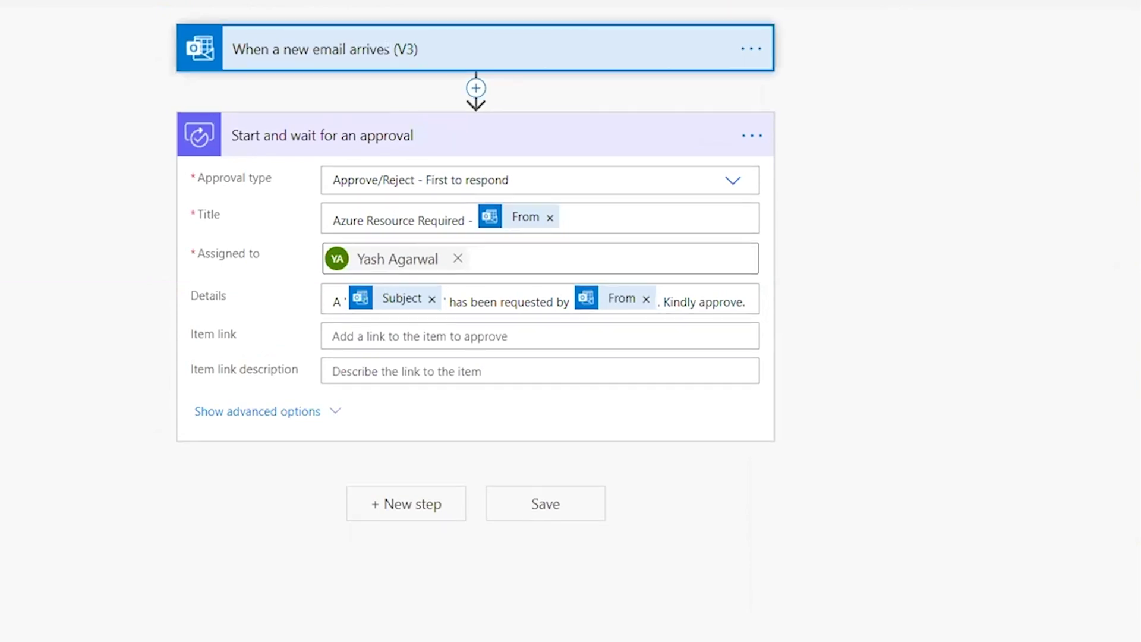
{"action": "left_click", "coordinate": [473, 49]}
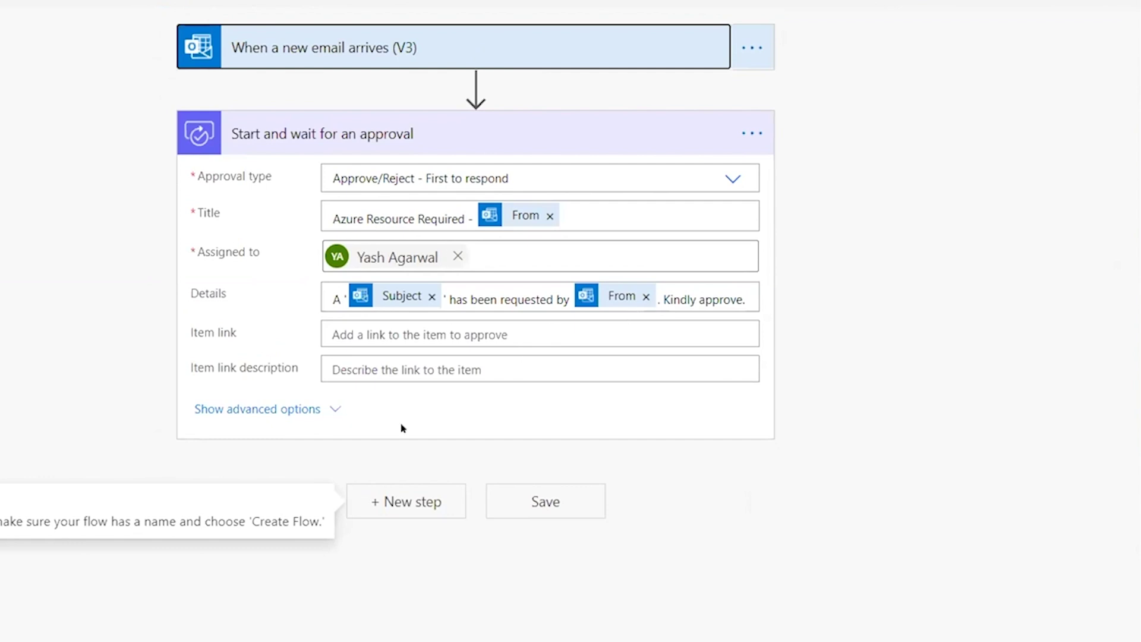
{"action": "left_click", "coordinate": [407, 504]}
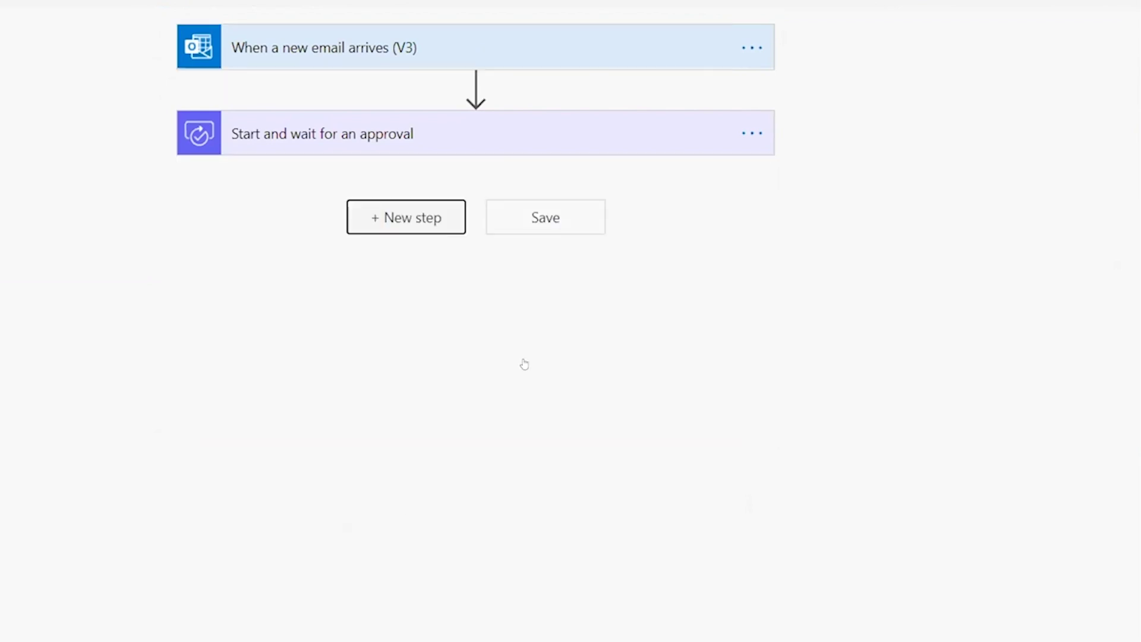
{"action": "left_click", "coordinate": [256, 550]}
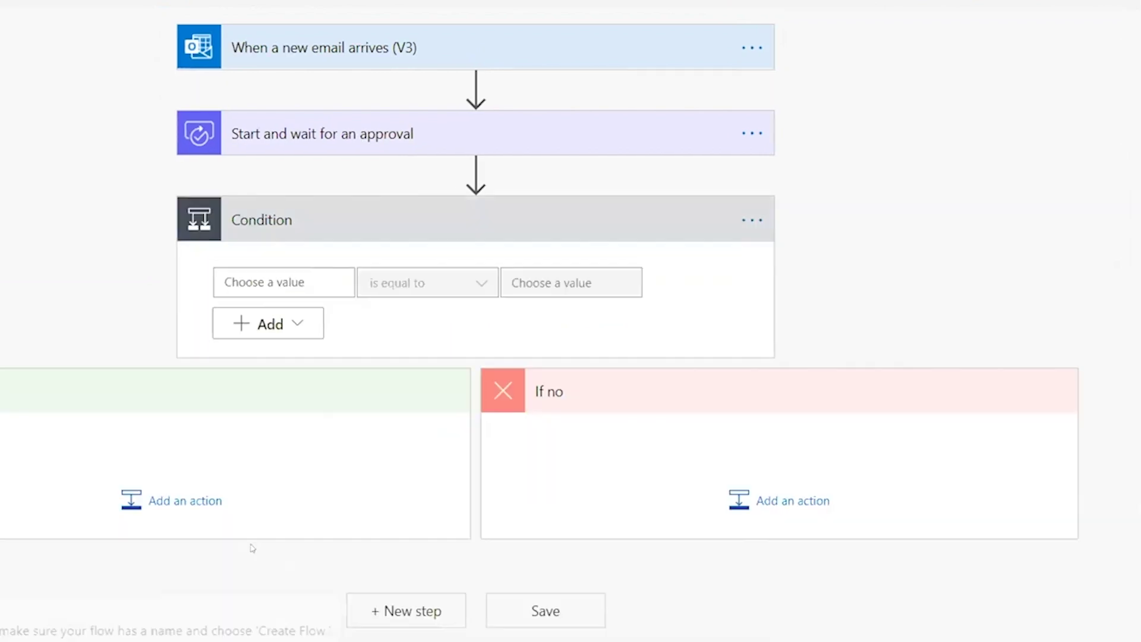
Step: Set the condition to check that the approval's Outcome dynamic value is equal to "Approve"
{"action": "left_click", "coordinate": [295, 280]}
{"action": "left_click", "coordinate": [562, 430]}
{"action": "type", "text": "outc"}
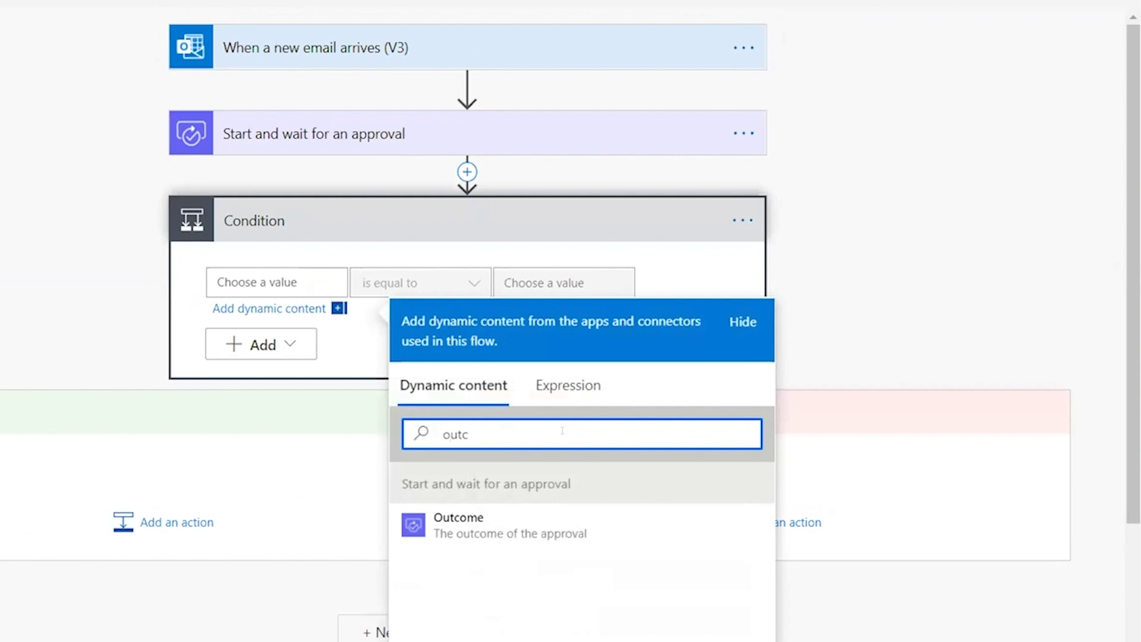
{"action": "left_click", "coordinate": [550, 523]}
{"action": "left_click", "coordinate": [528, 271]}
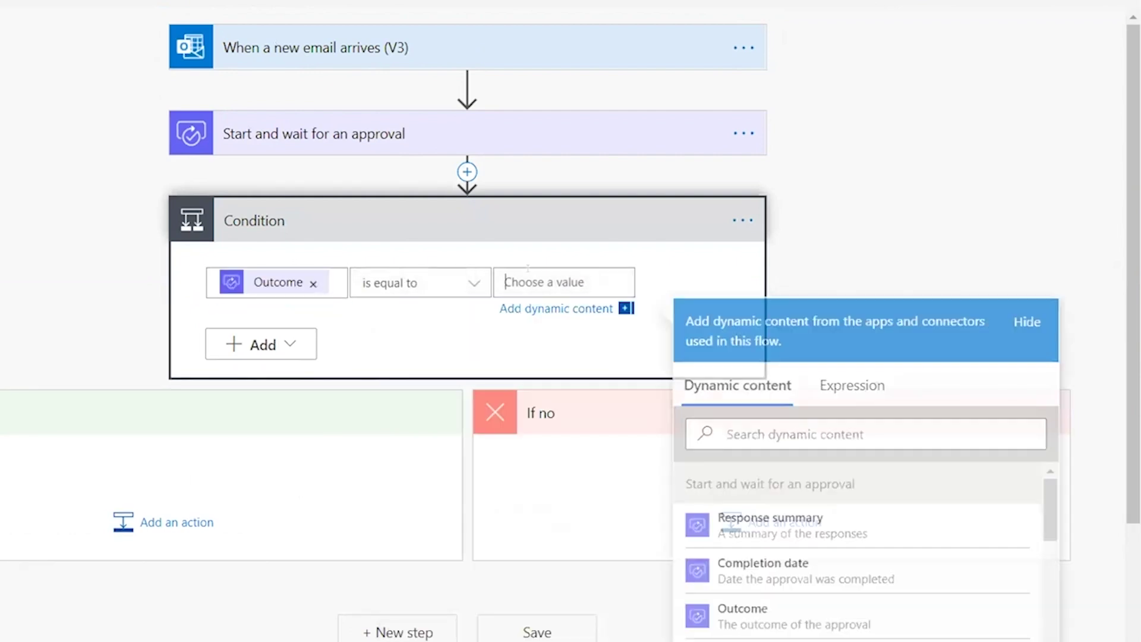
{"action": "type", "text": "Approve"}
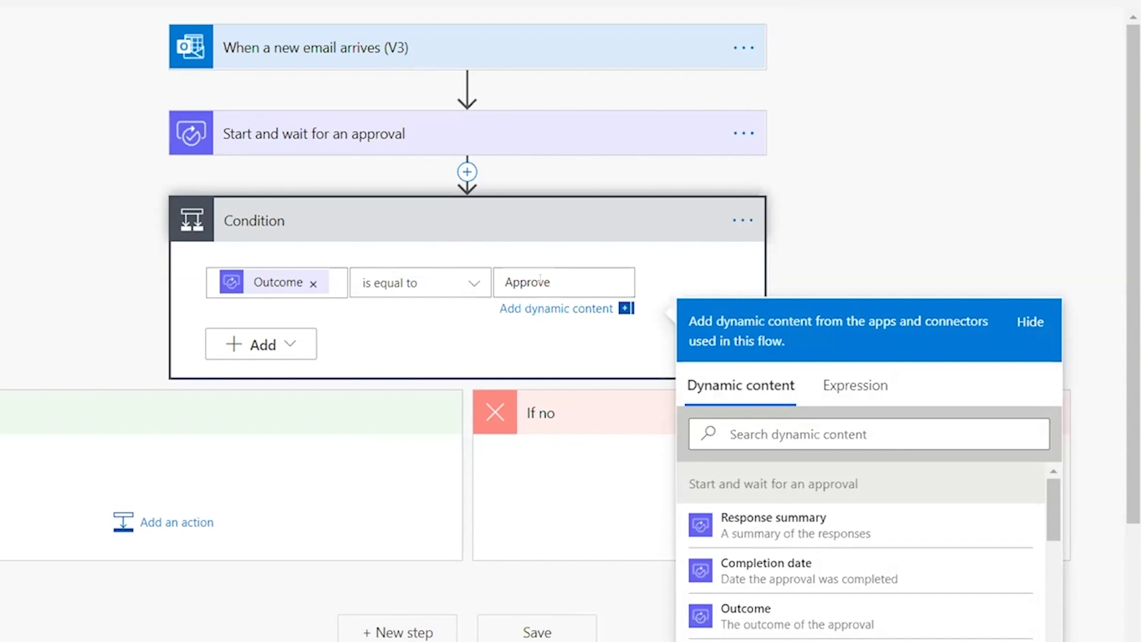
{"action": "left_click", "coordinate": [479, 326]}
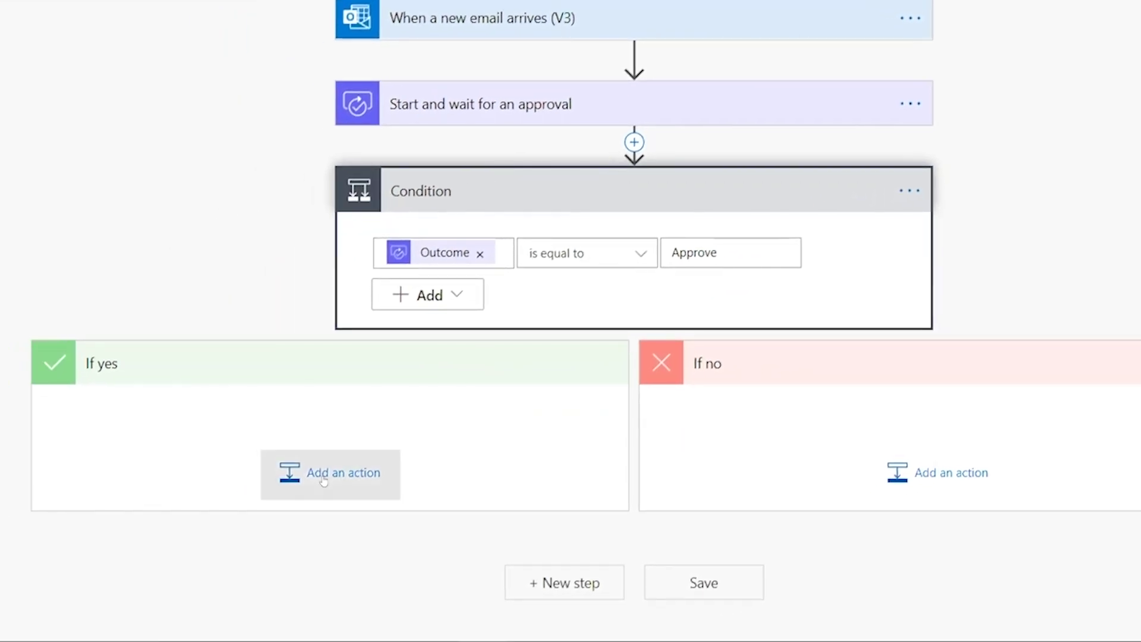
Step: Add the Azure Resource Manager action "Validate a template deployment" to the condition's If yes branch
{"action": "left_click", "coordinate": [369, 474]}
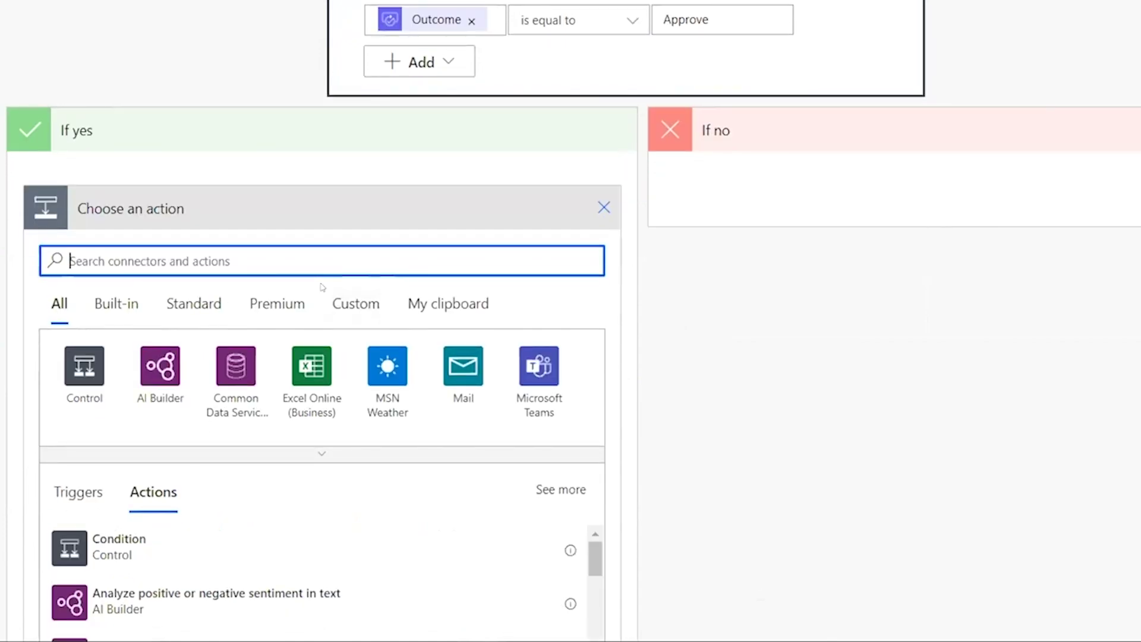
{"action": "type", "text": "valida"}
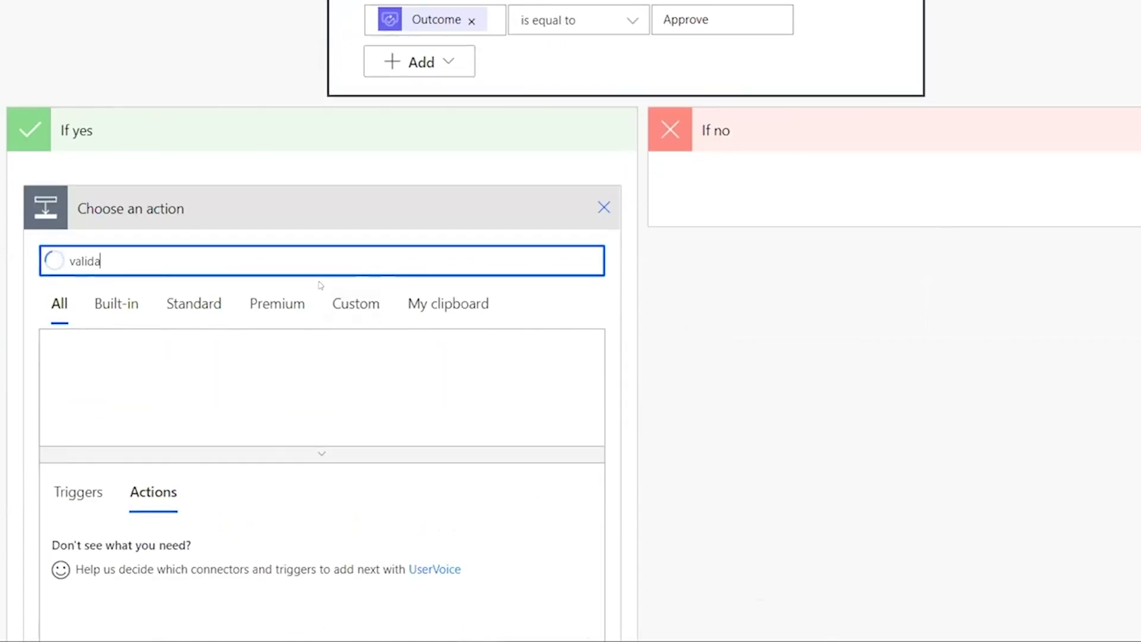
{"action": "type", "text": "te"}
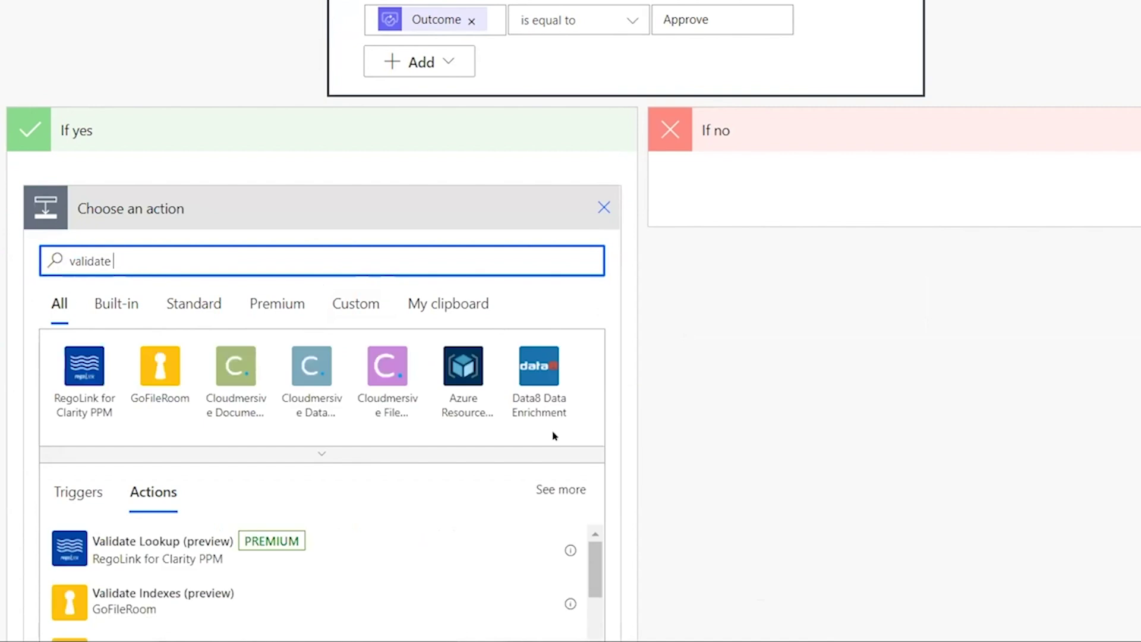
{"action": "left_click", "coordinate": [452, 399]}
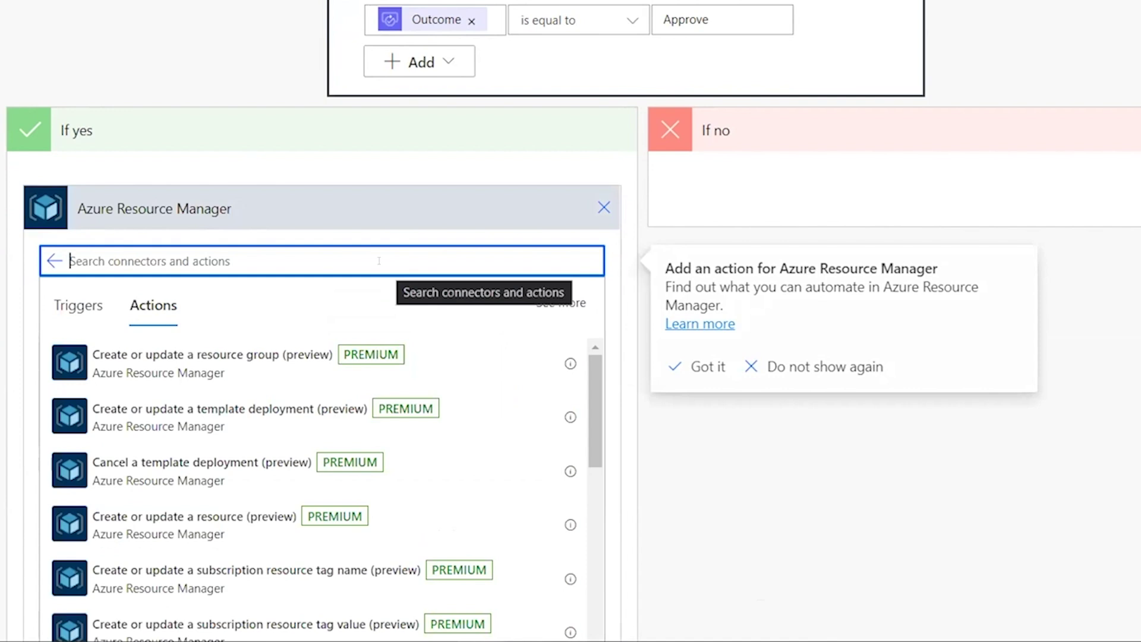
{"action": "type", "text": "validate"}
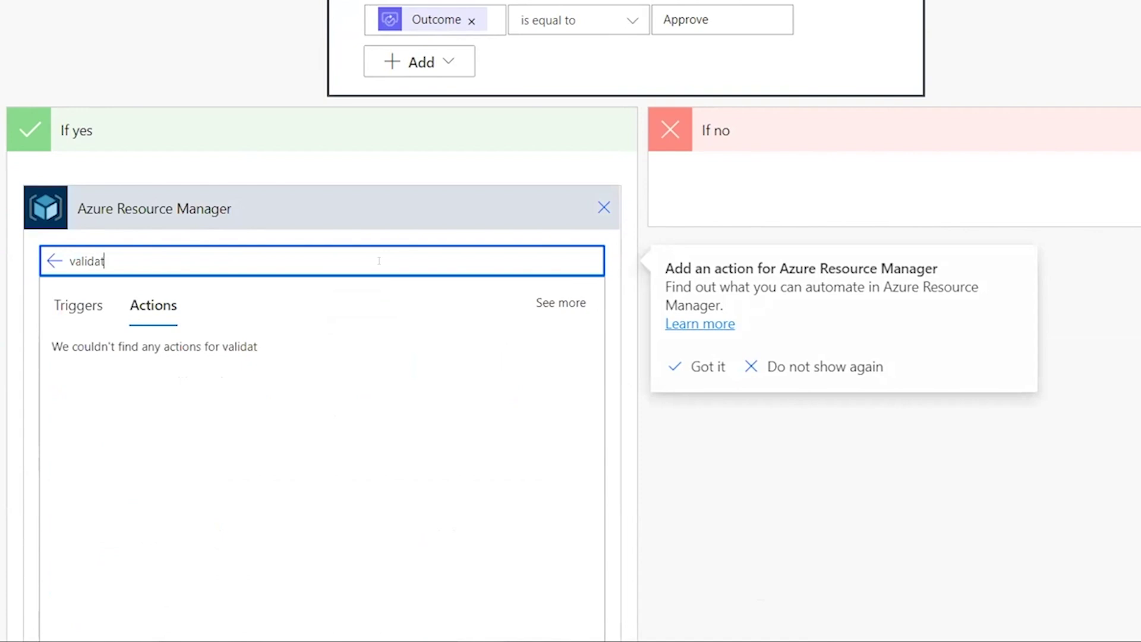
{"action": "scroll", "coordinate": [297, 298], "scroll_direction": "down", "scroll_amount": 1}
{"action": "left_click", "coordinate": [156, 312]}
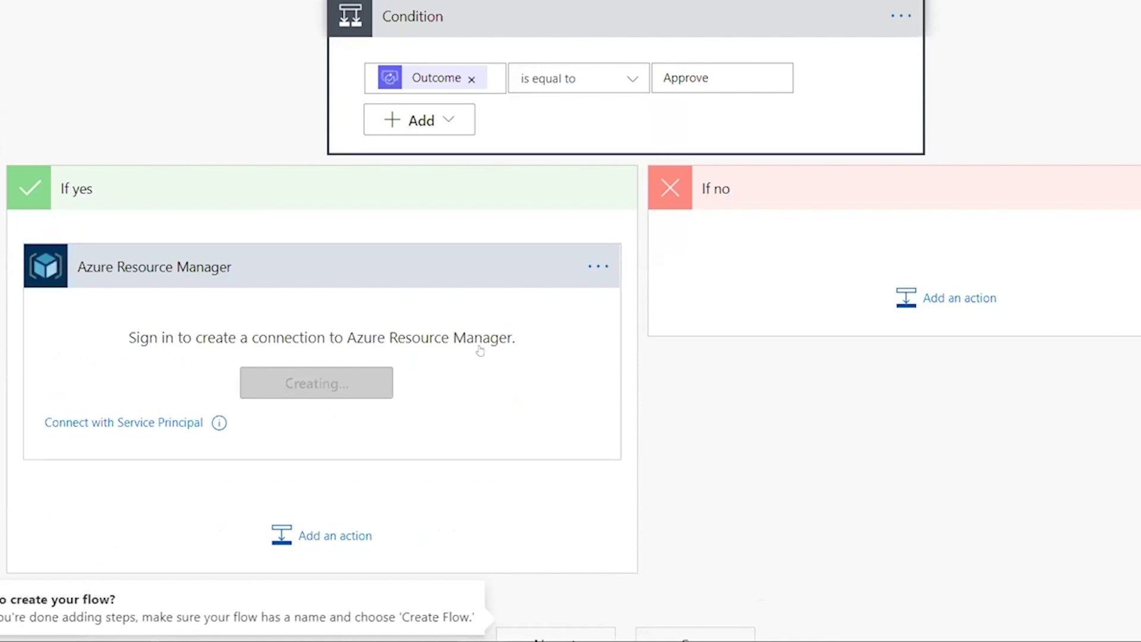
{"action": "scroll", "coordinate": [487, 351], "scroll_direction": "down", "scroll_amount": 1}
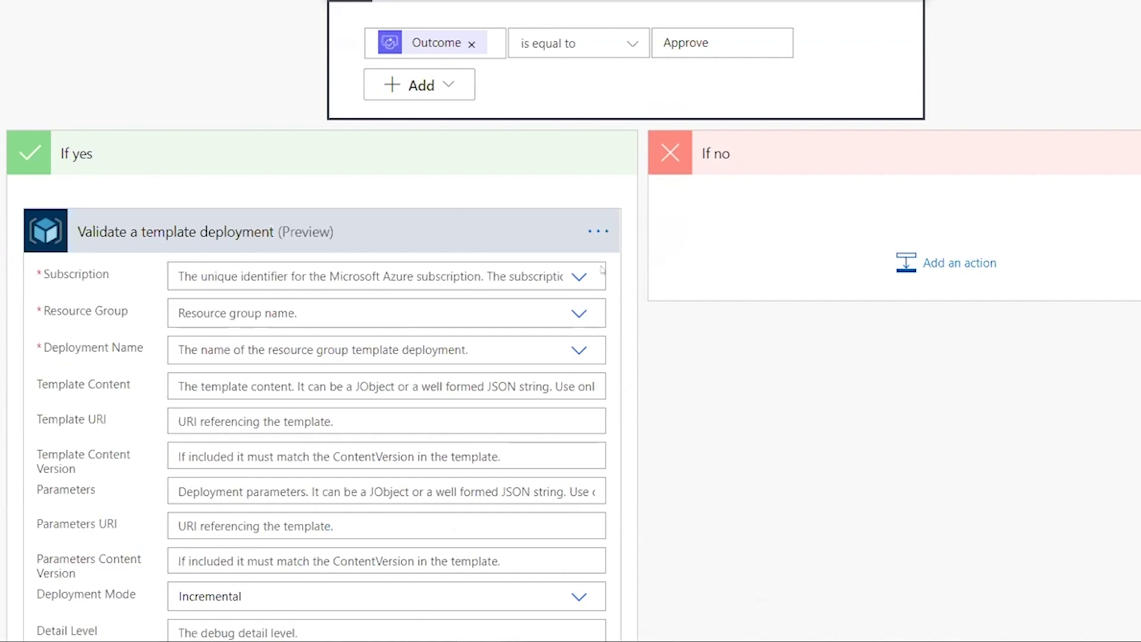
{"action": "scroll", "coordinate": [466, 248], "scroll_direction": "down", "scroll_amount": 2}
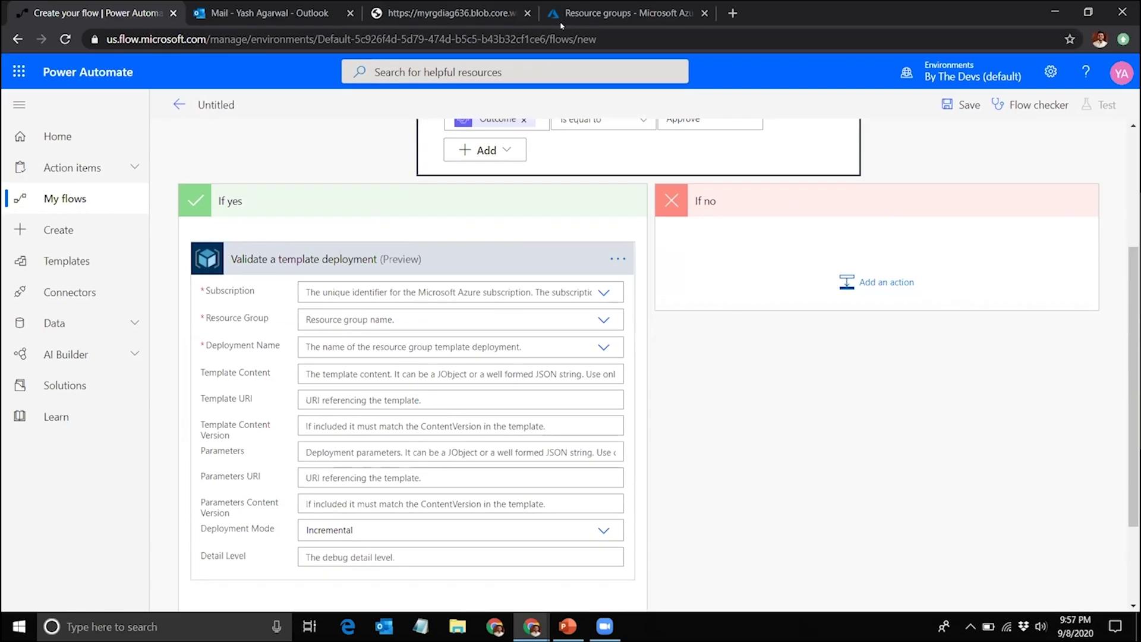
Step: Open portal.azure.com in a new browser tab with the signed-in work account and view its resource groups
{"action": "key", "text": "ctrl+t"}
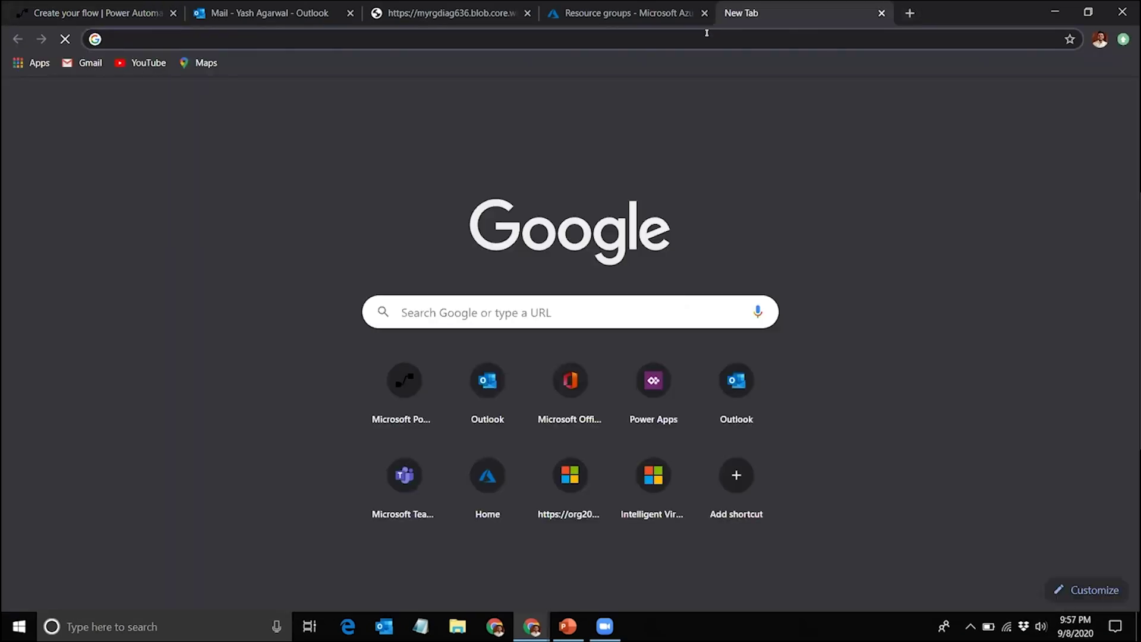
{"action": "type", "text": "portal.azure.com"}
{"action": "key", "text": "Return"}
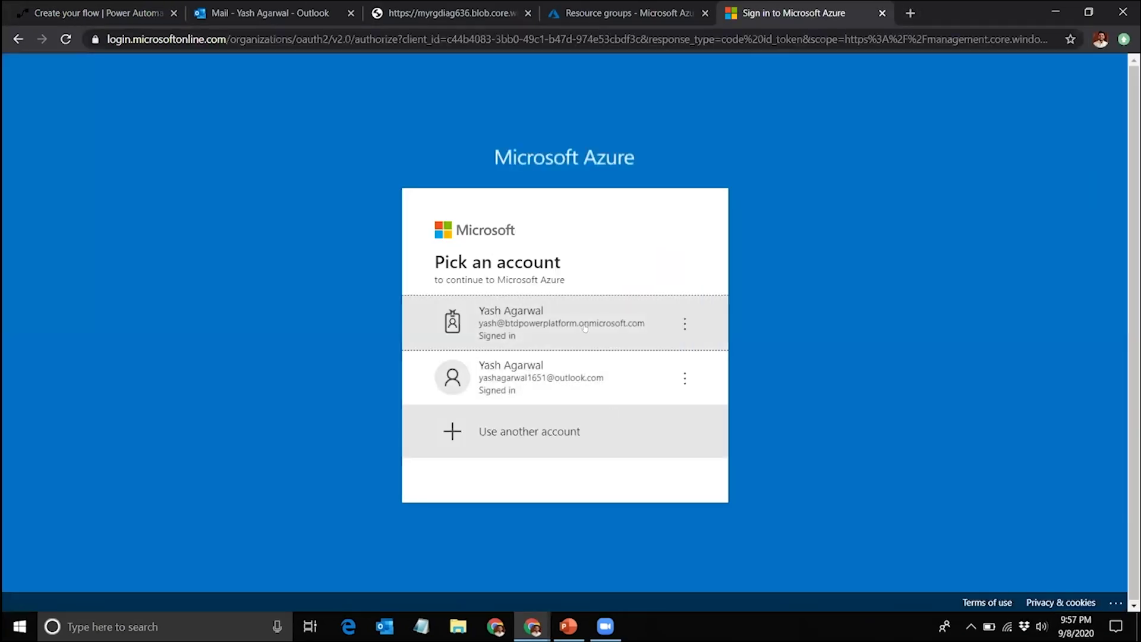
{"action": "left_click", "coordinate": [565, 324]}
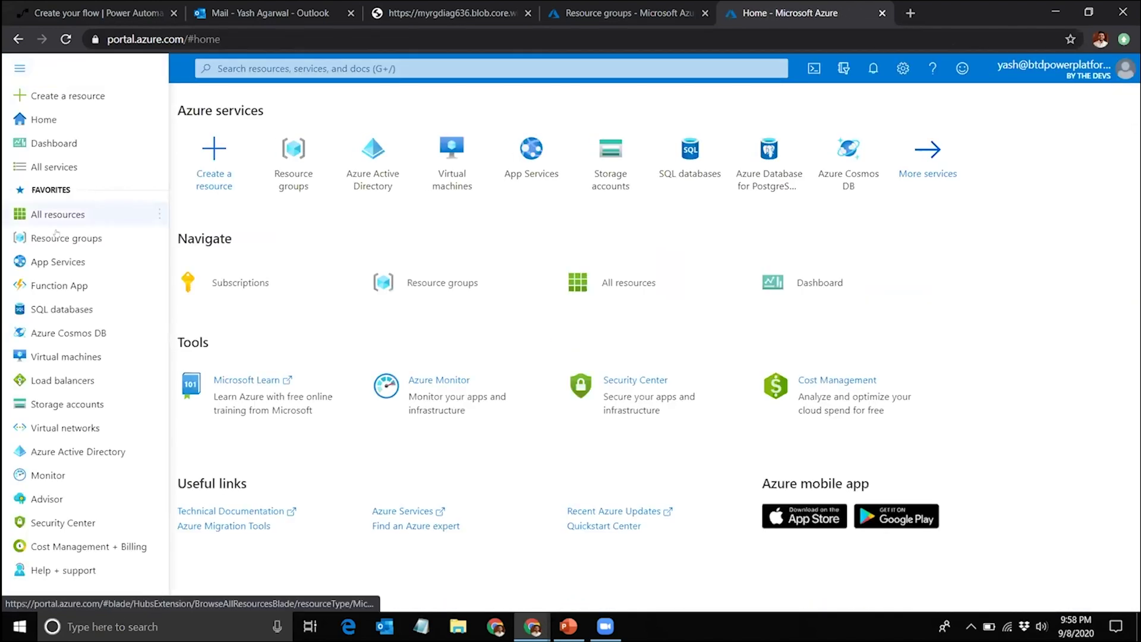
{"action": "left_click", "coordinate": [56, 236]}
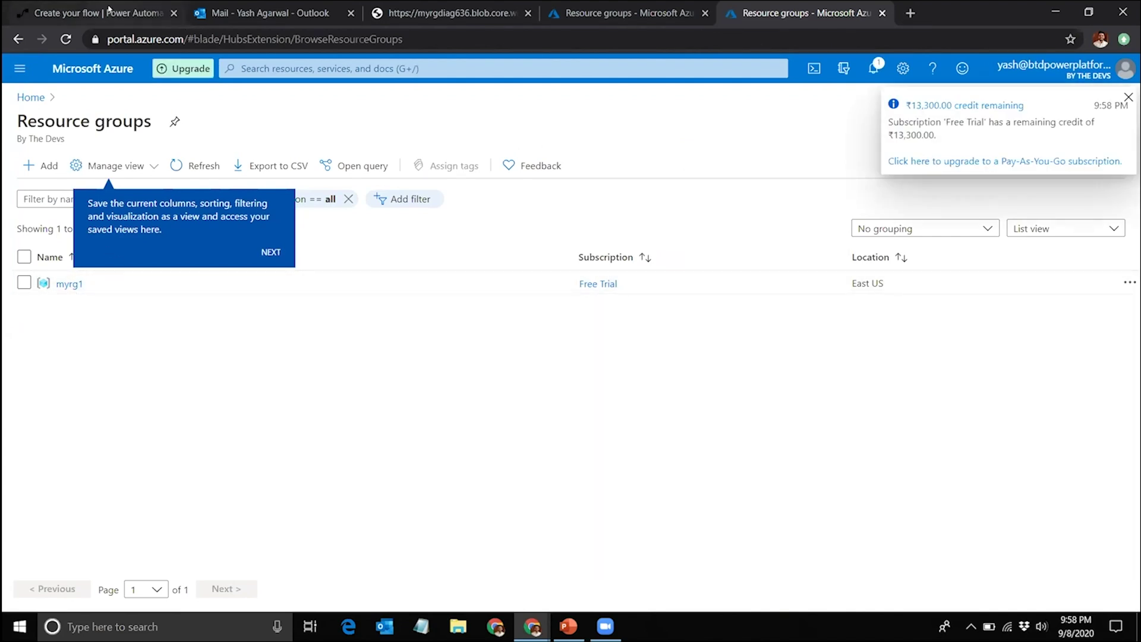
Step: Return to the Power Automate flow and set the template validation's subscription to Free Trial and its resource group to myrg1
{"action": "left_click", "coordinate": [108, 8]}
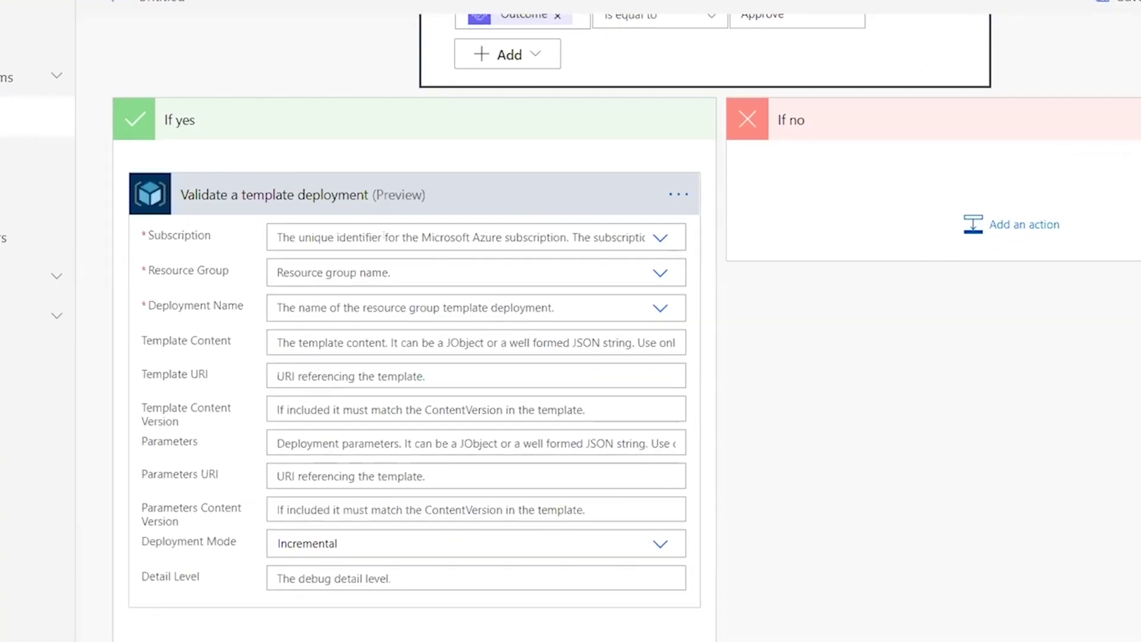
{"action": "left_click", "coordinate": [384, 236]}
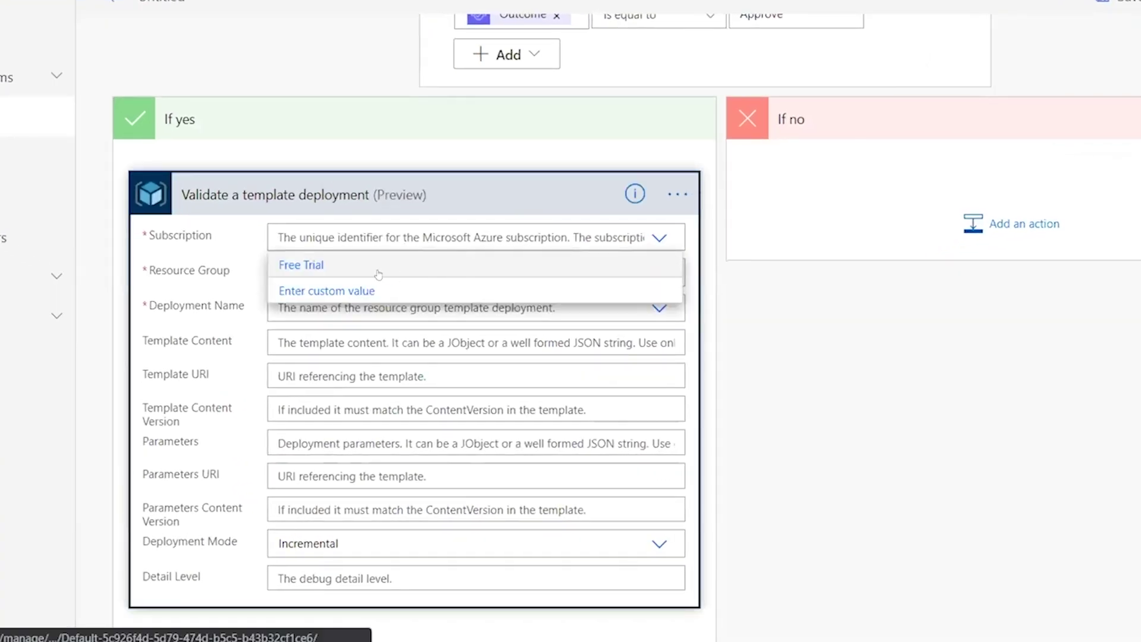
{"action": "left_click", "coordinate": [411, 268]}
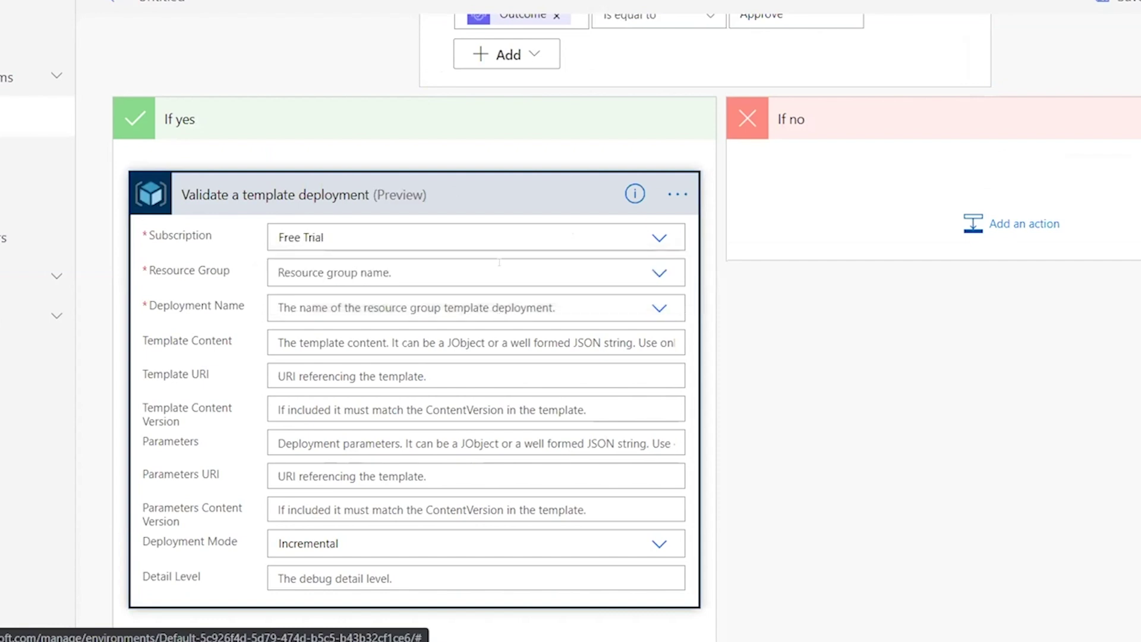
{"action": "left_click", "coordinate": [540, 272]}
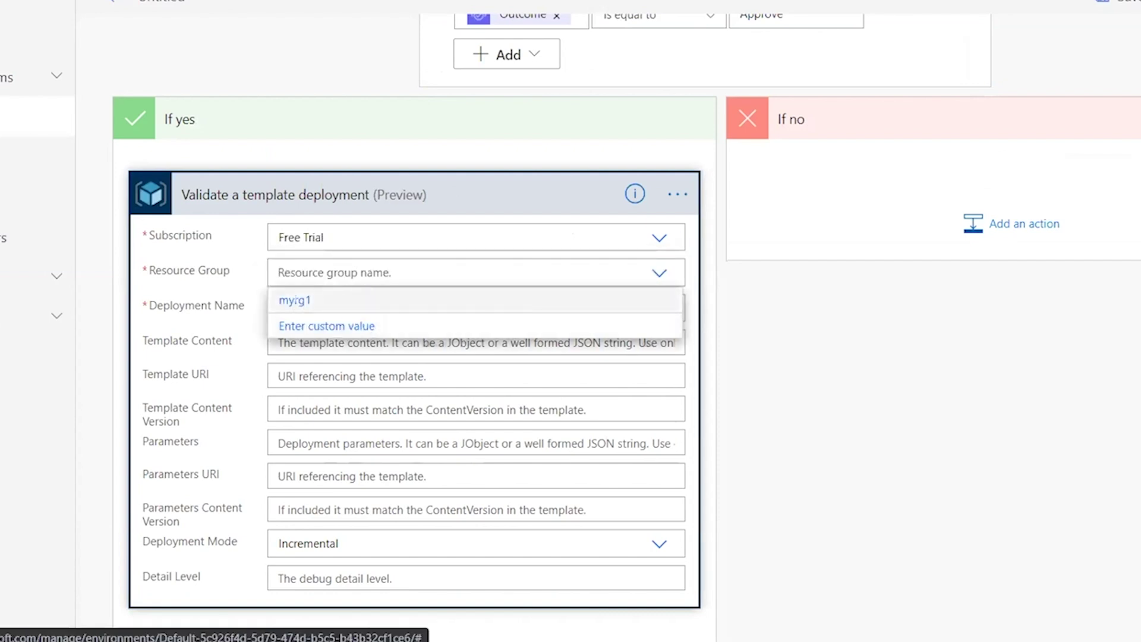
{"action": "left_click", "coordinate": [359, 299]}
Step: Enter DeployStorageAccount as a custom deployment name for the template validation
{"action": "scroll", "coordinate": [427, 324], "scroll_direction": "down", "scroll_amount": 1}
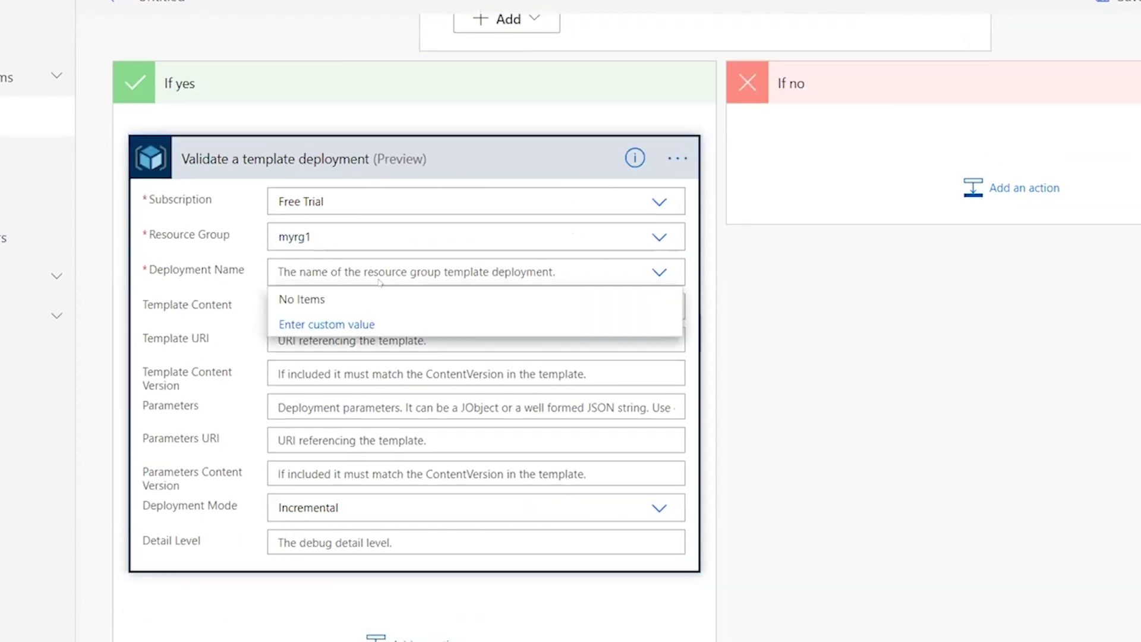
{"action": "left_click", "coordinate": [348, 325]}
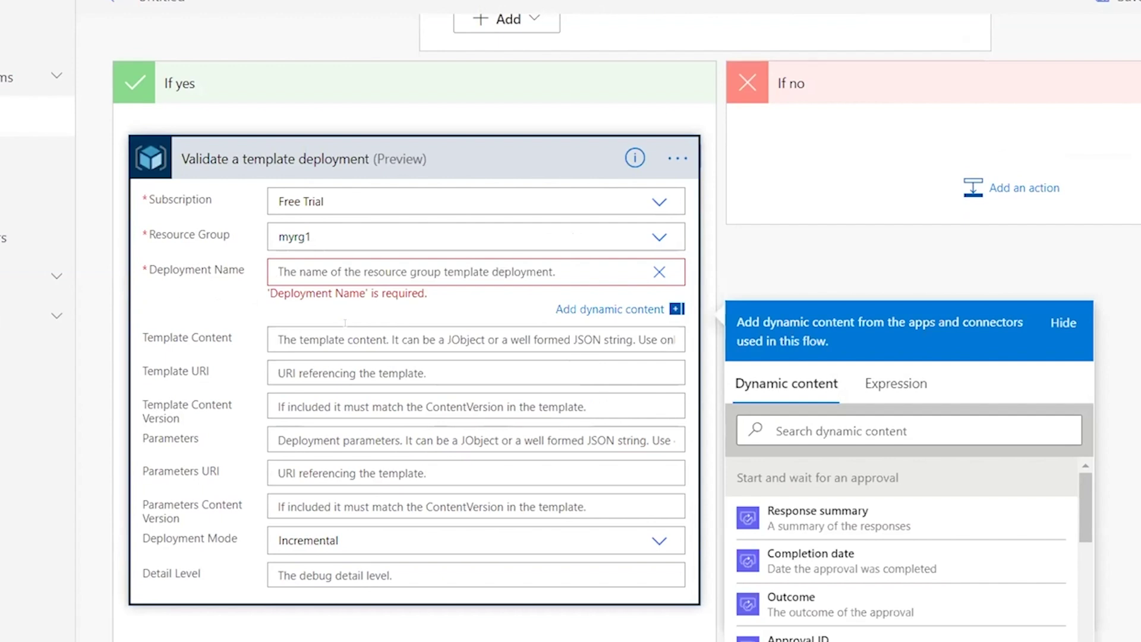
{"action": "type", "text": "DeployDtorage"}
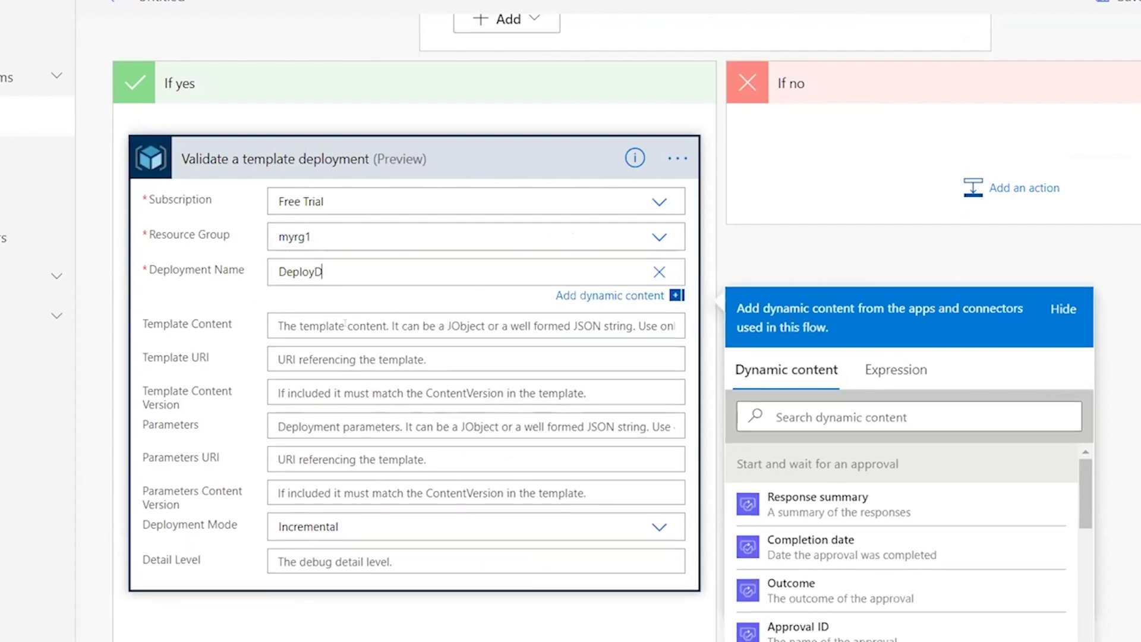
{"action": "key", "text": "BackSpace"}
{"action": "key", "text": "BackSpace"}
{"action": "key", "text": "BackSpace"}
{"action": "key", "text": "BackSpace"}
{"action": "key", "text": "BackSpace"}
{"action": "key", "text": "BackSpace"}
{"action": "key", "text": "BackSpace"}
{"action": "type", "text": "StroageAc"}
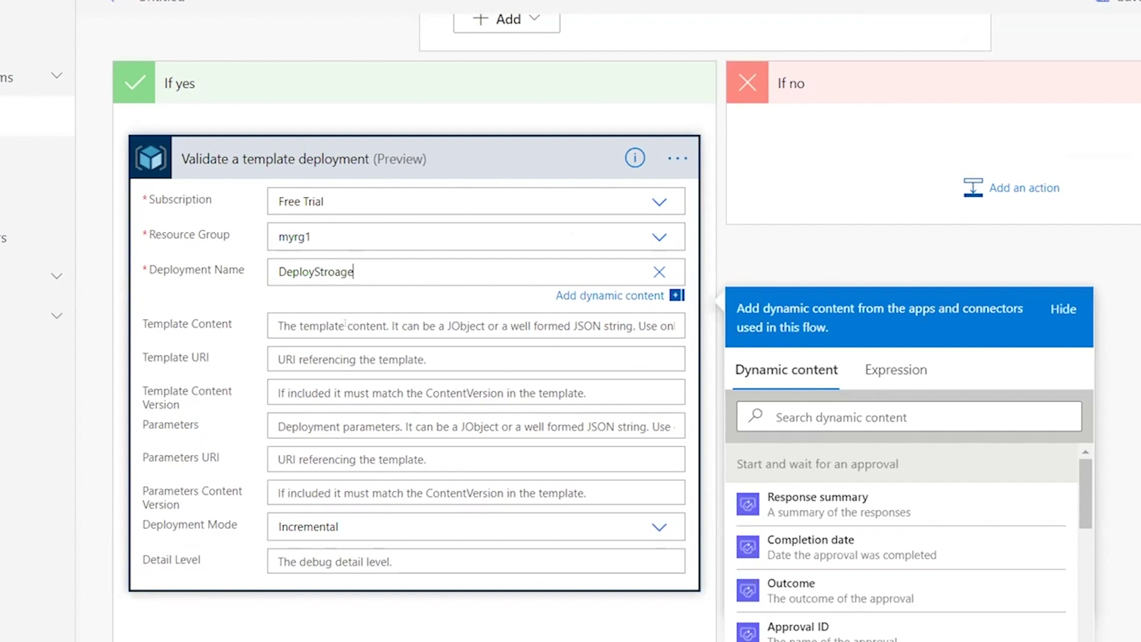
{"action": "type", "text": "count"}
{"action": "left_click", "coordinate": [333, 359]}
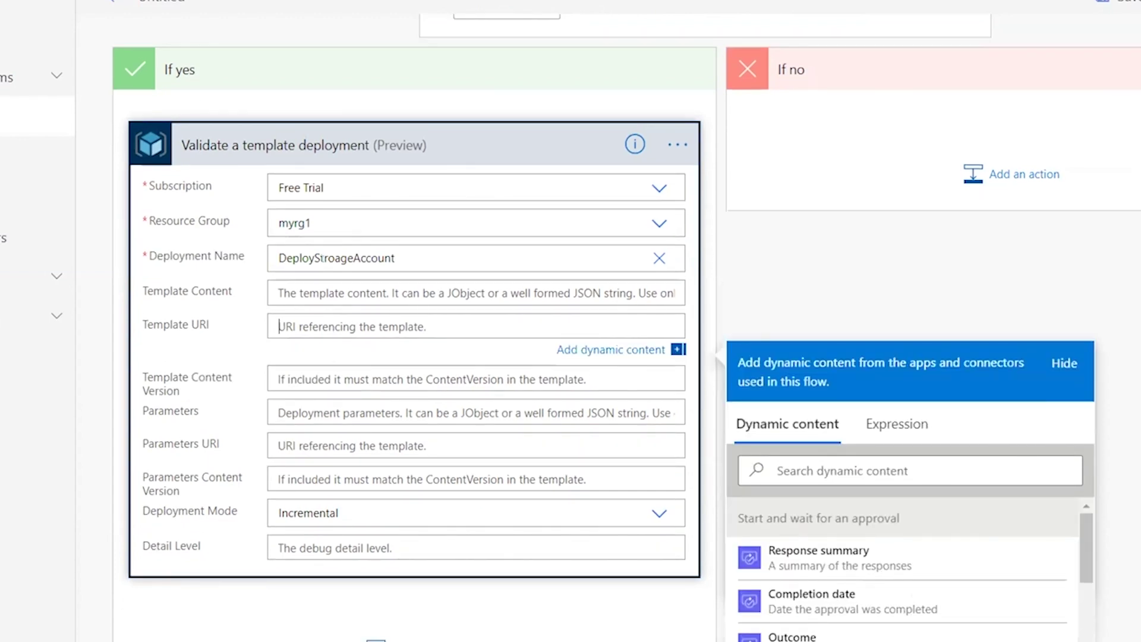
{"action": "left_click", "coordinate": [328, 258]}
{"action": "key", "text": "BackSpace"}
{"action": "key", "text": "Right"}
{"action": "type", "text": "r"}
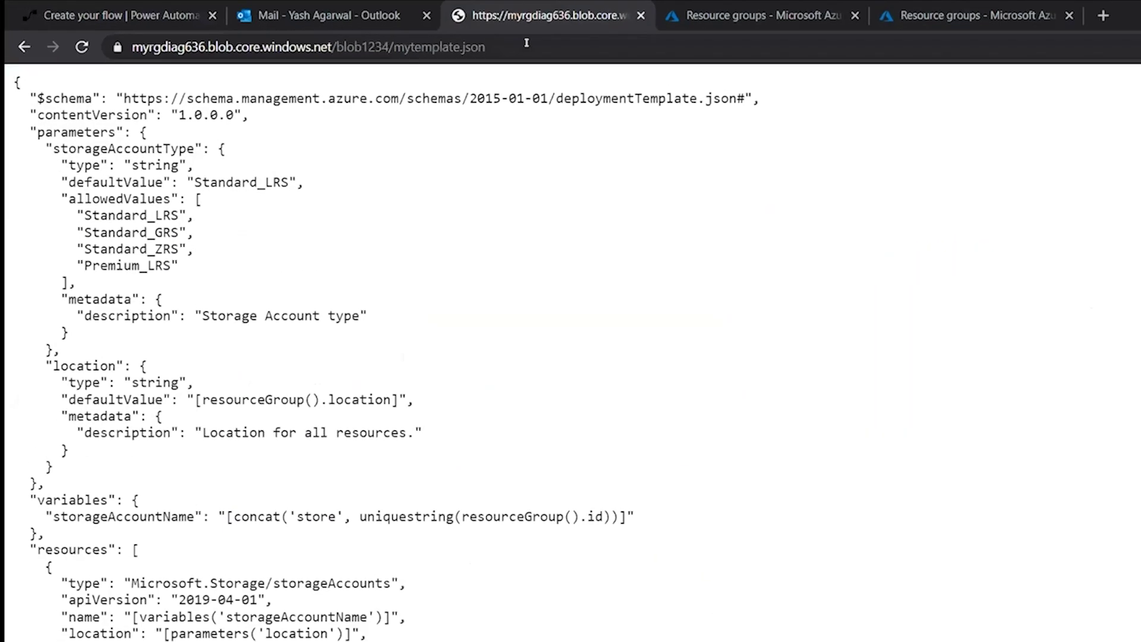
Step: Copy the web address of mytemplate.json from its open browser tab and paste it as the template validation's Template URI
{"action": "left_click", "coordinate": [605, 36]}
{"action": "key", "text": "ctrl+c"}
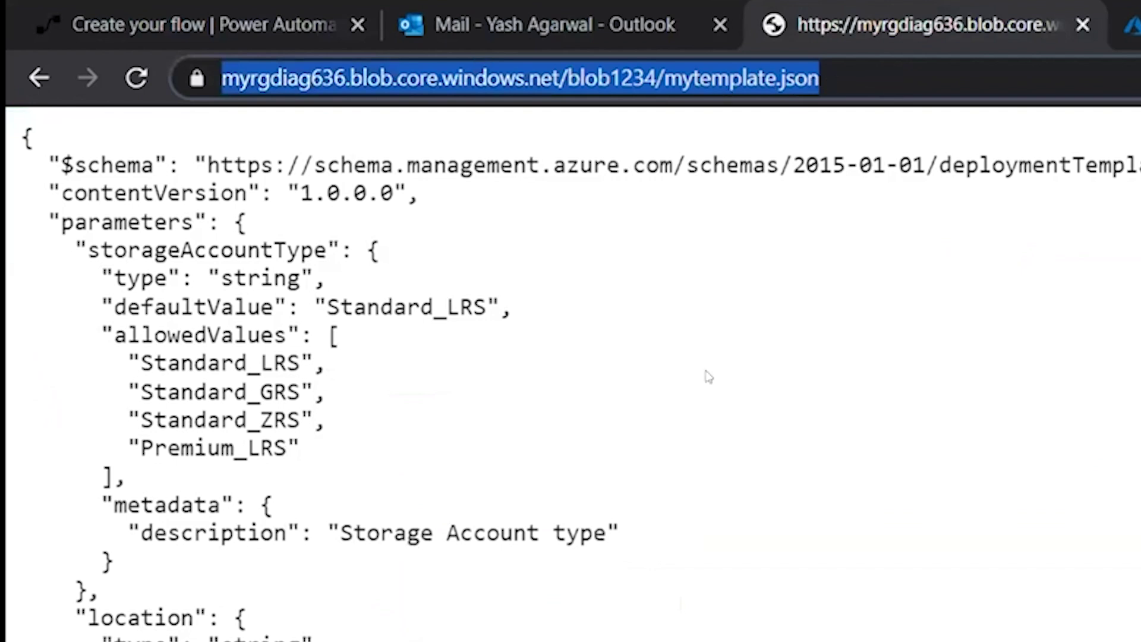
{"action": "key", "text": "ctrl+minus"}
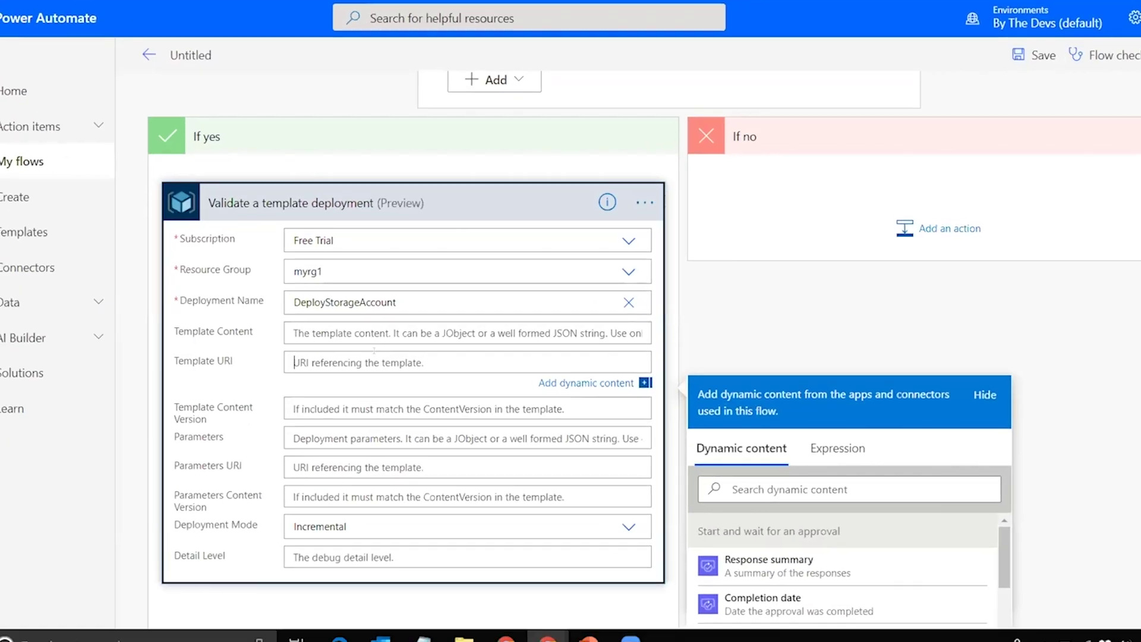
{"action": "key", "text": "ctrl+v"}
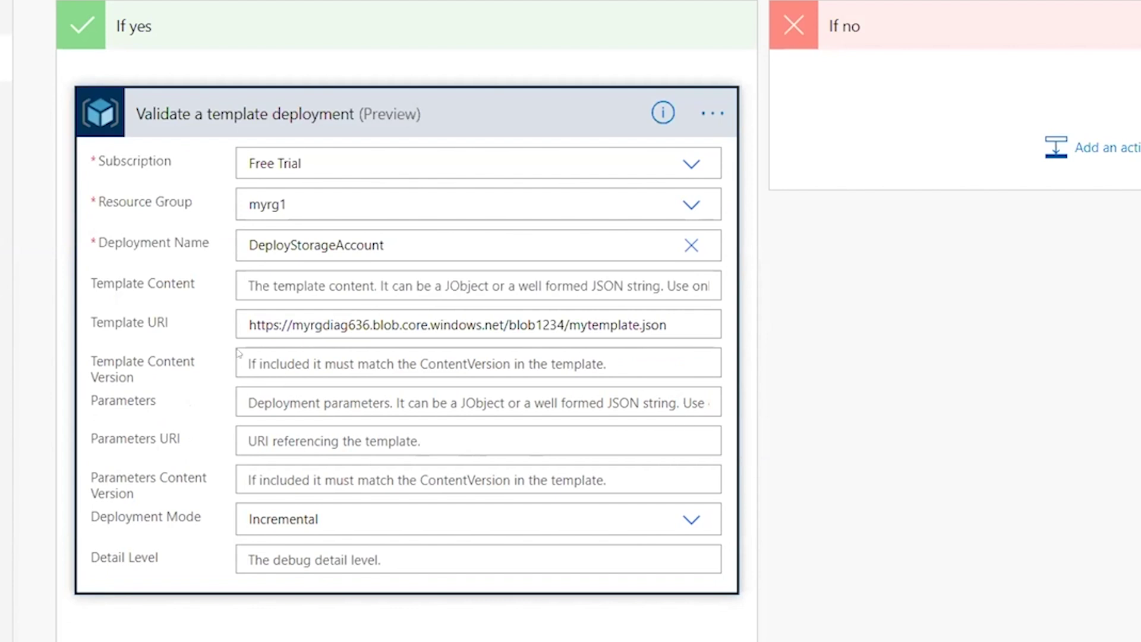
{"action": "scroll", "coordinate": [239, 353], "scroll_direction": "down", "scroll_amount": 2}
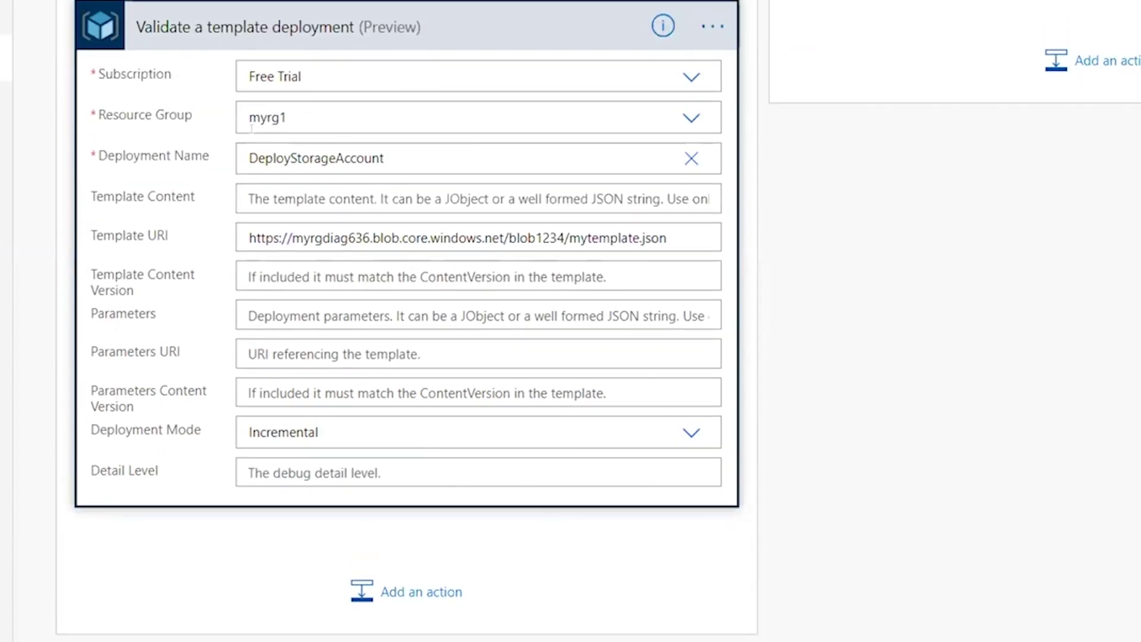
{"action": "scroll", "coordinate": [398, 318], "scroll_direction": "up", "scroll_amount": 2}
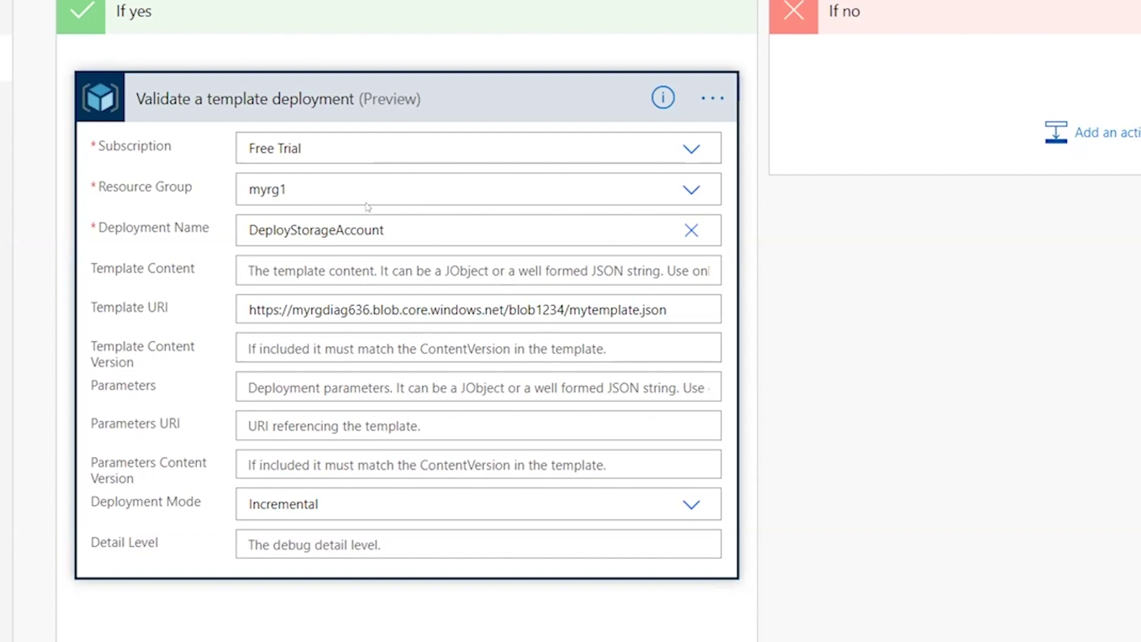
Step: Collapse the template validation action and add a Condition beneath it in the If yes branch
{"action": "left_click", "coordinate": [379, 109]}
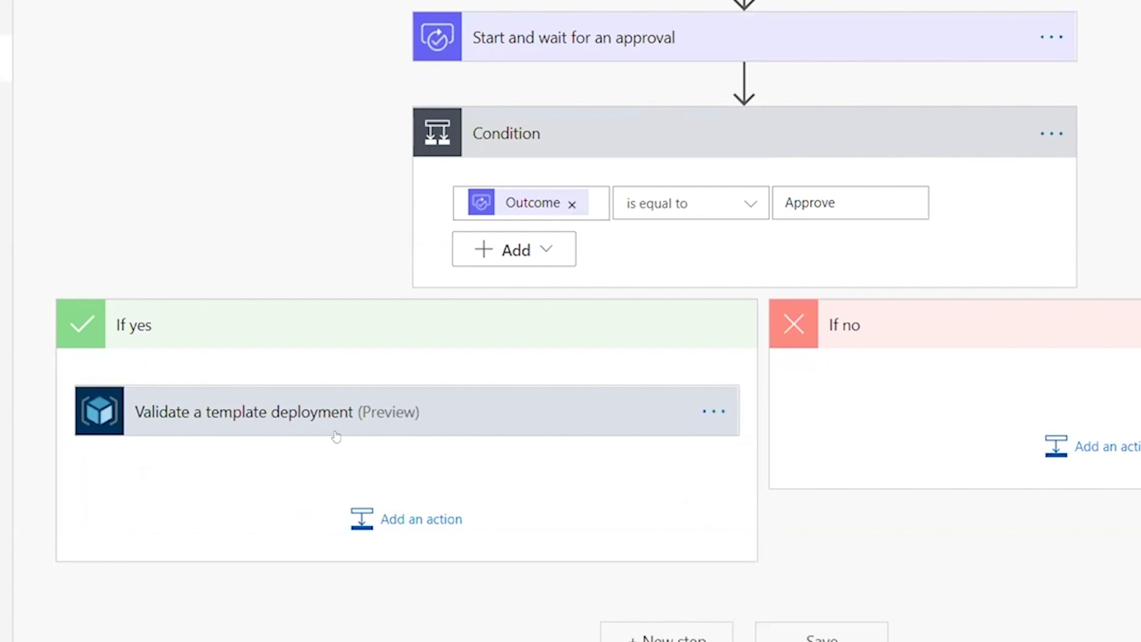
{"action": "left_click", "coordinate": [394, 535]}
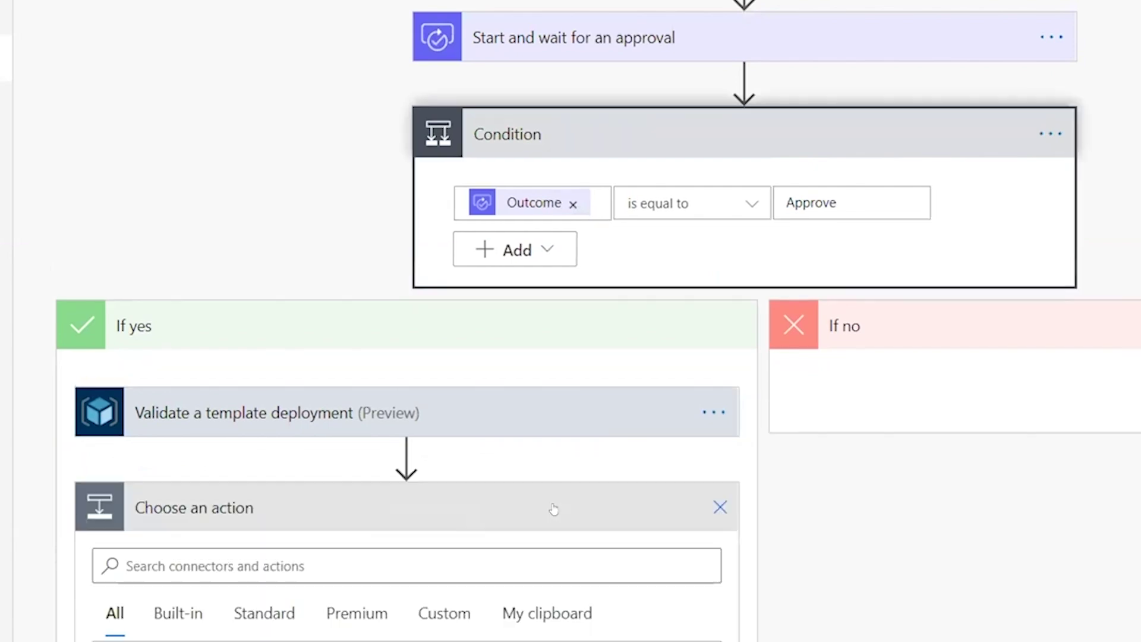
{"action": "scroll", "coordinate": [378, 303], "scroll_direction": "down", "scroll_amount": 5}
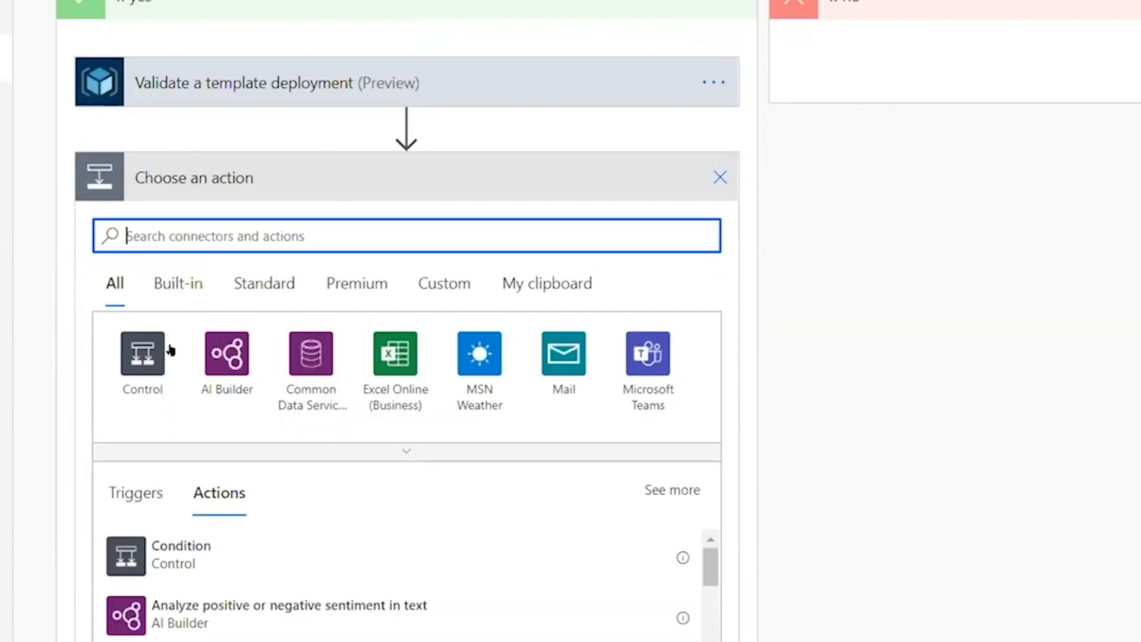
{"action": "left_click", "coordinate": [193, 554]}
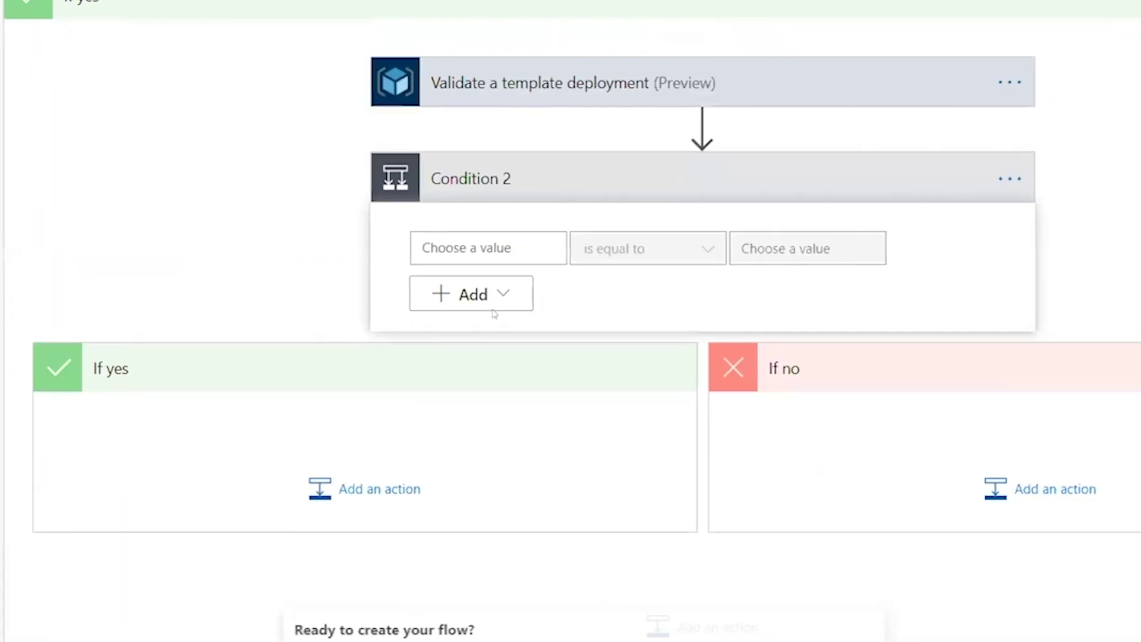
Step: Set Condition 2 to check that the template validation's provisioningState dynamic value is equal to "Succeeded"
{"action": "left_click", "coordinate": [437, 240]}
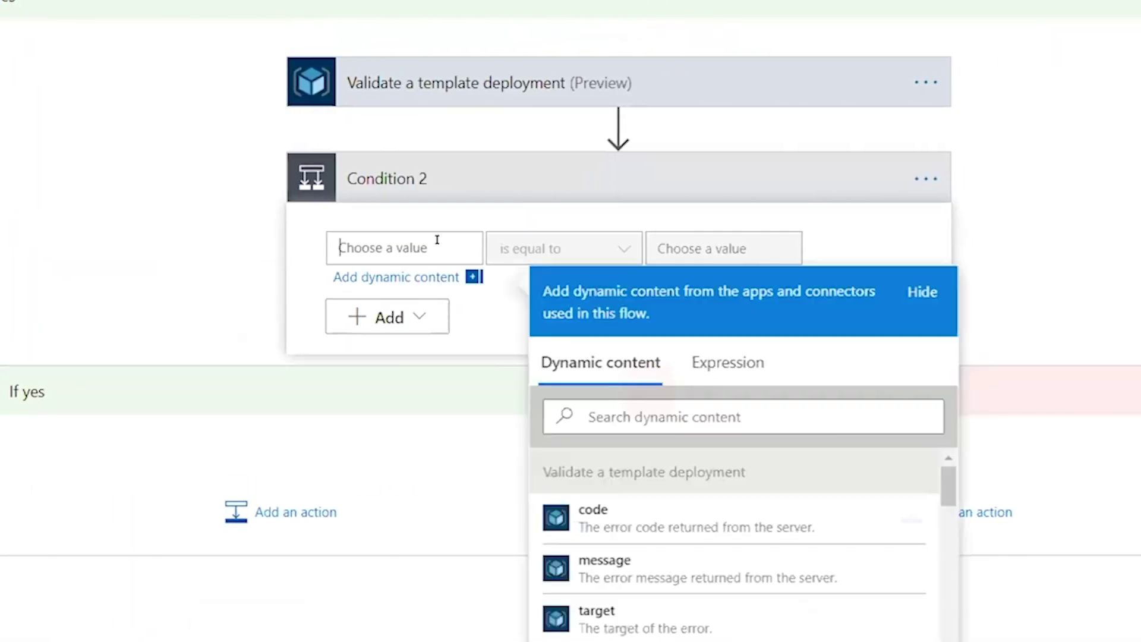
{"action": "scroll", "coordinate": [708, 410], "scroll_direction": "down", "scroll_amount": 4}
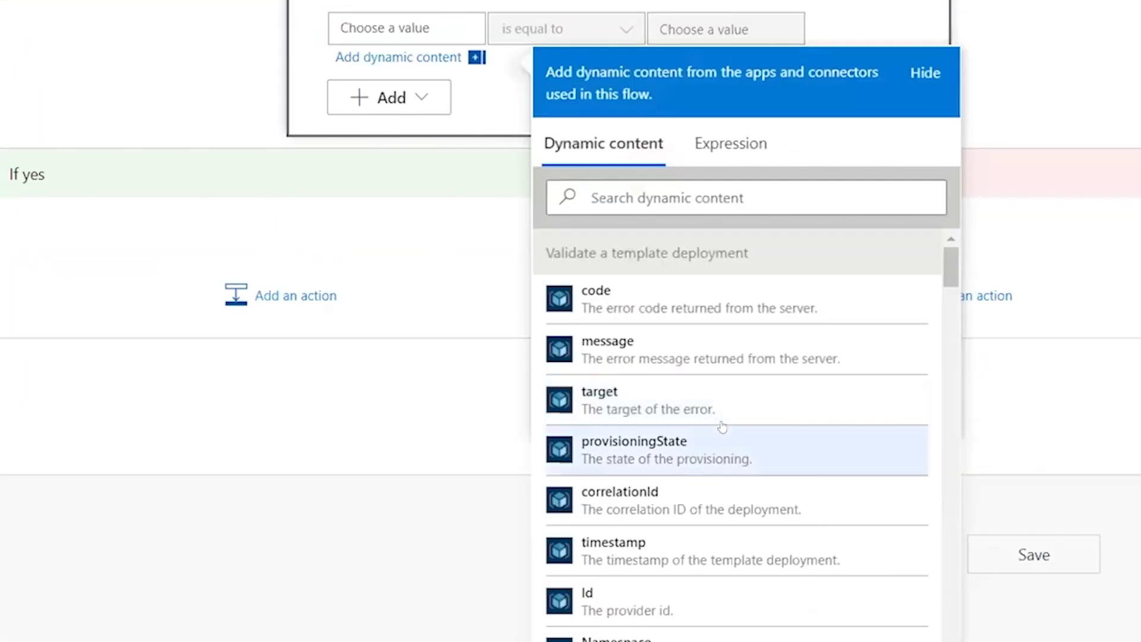
{"action": "left_click", "coordinate": [651, 457]}
{"action": "left_click", "coordinate": [994, 99]}
{"action": "scroll", "coordinate": [777, 191], "scroll_direction": "up", "scroll_amount": 2}
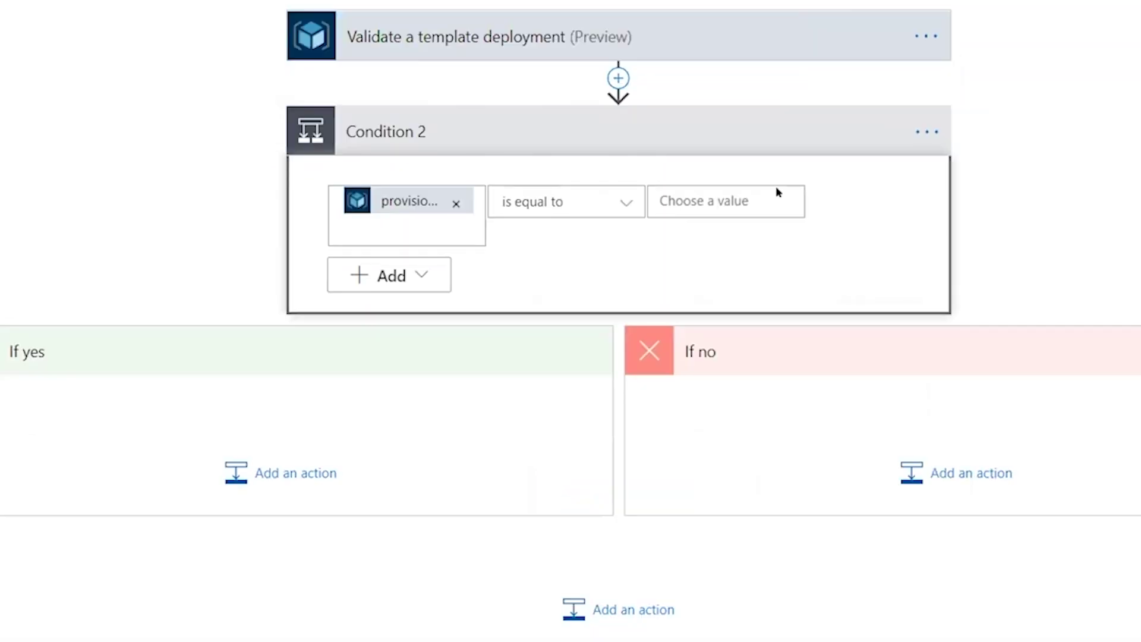
{"action": "left_click", "coordinate": [772, 216]}
{"action": "type", "text": "Succeed"}
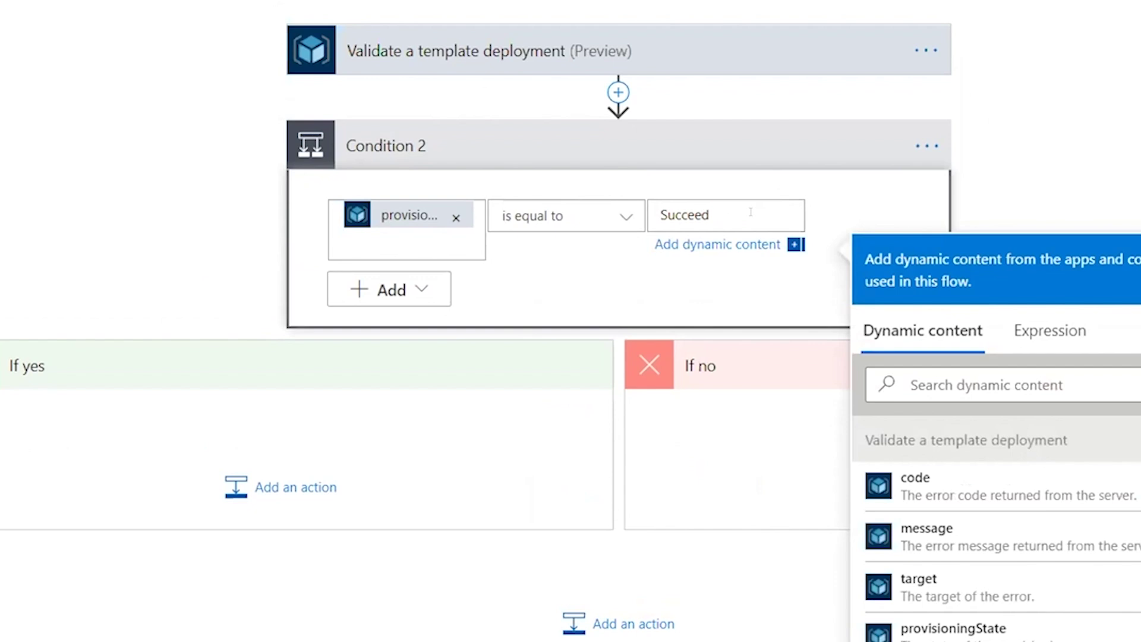
{"action": "type", "text": "ed"}
{"action": "left_click", "coordinate": [1006, 172]}
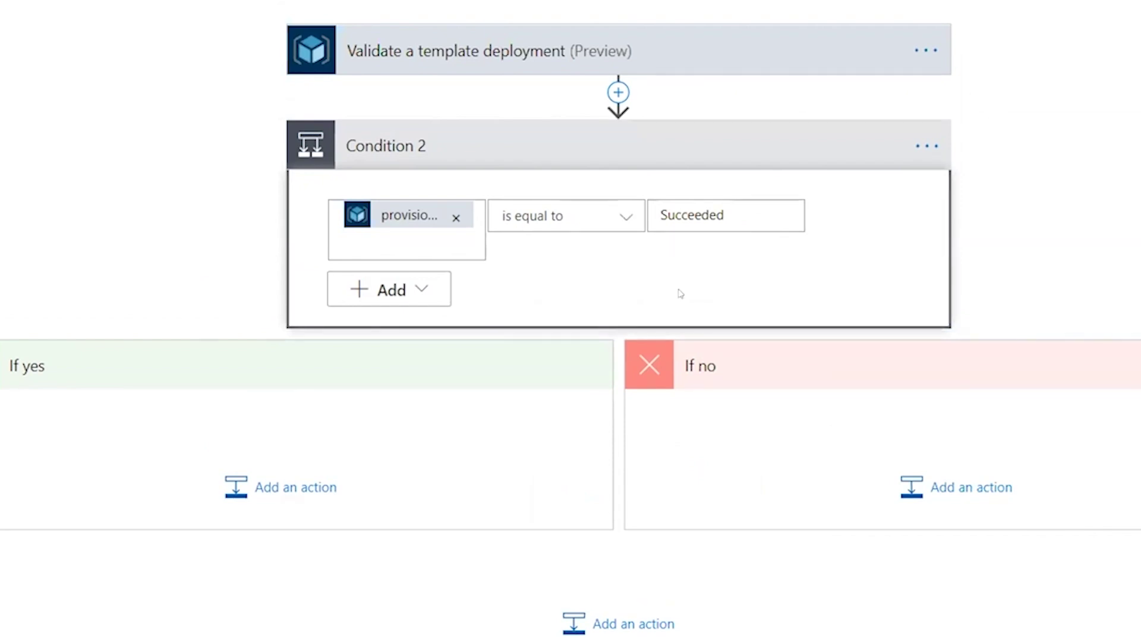
Step: Add the Azure Resource Manager action "Create or update a template deployment" to Condition 2's If yes branch
{"action": "scroll", "coordinate": [681, 294], "scroll_direction": "down", "scroll_amount": 2}
{"action": "left_click", "coordinate": [254, 369]}
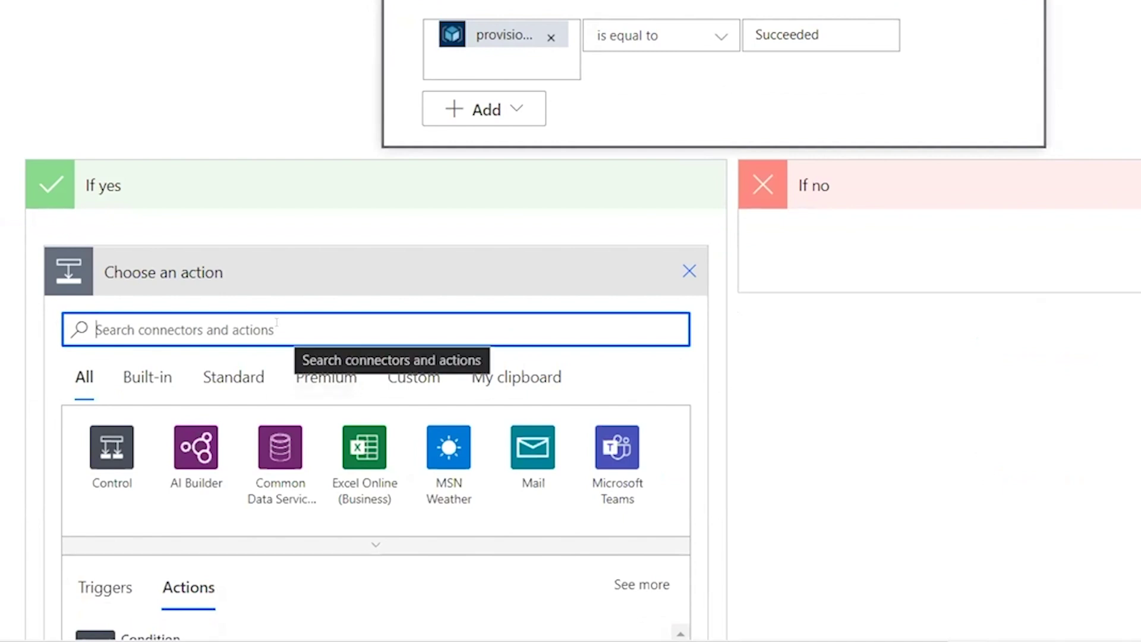
{"action": "type", "text": "create a "}
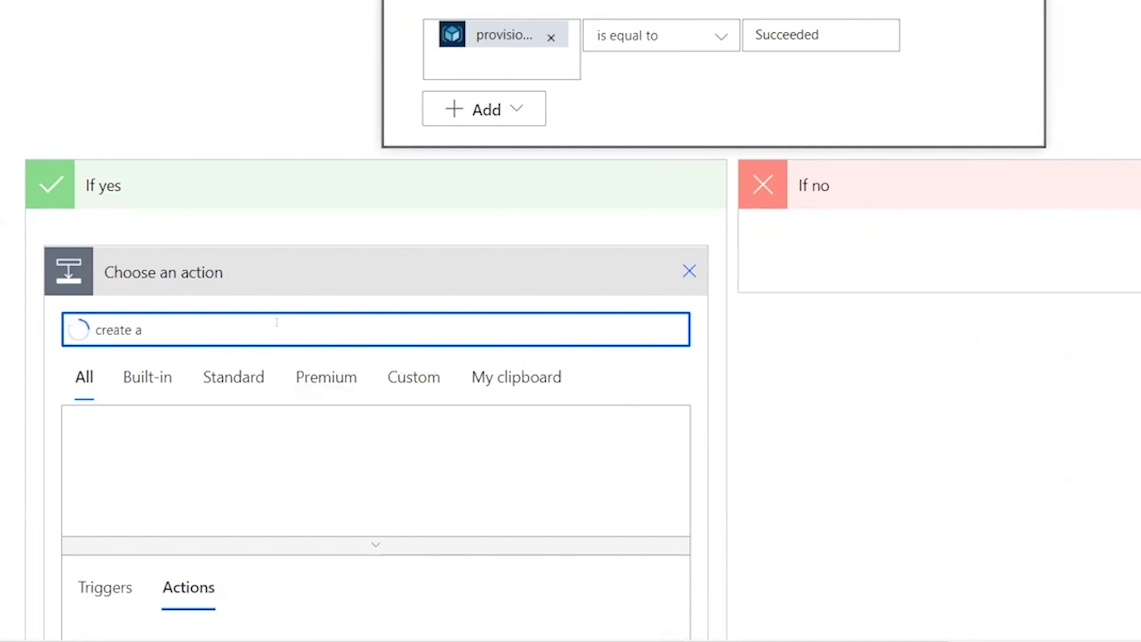
{"action": "type", "text": "deplo"}
{"action": "scroll", "coordinate": [276, 322], "scroll_direction": "down", "scroll_amount": 3}
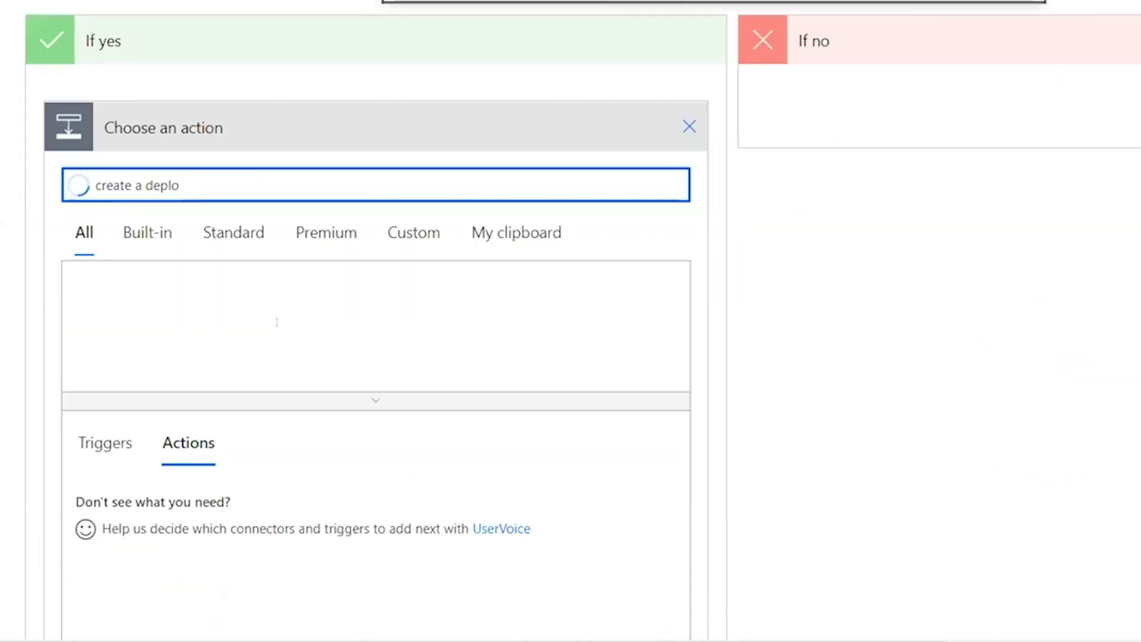
{"action": "key", "text": "ctrl+a"}
{"action": "type", "text": "ax"}
{"action": "key", "text": "BackSpace"}
{"action": "type", "text": "zure"}
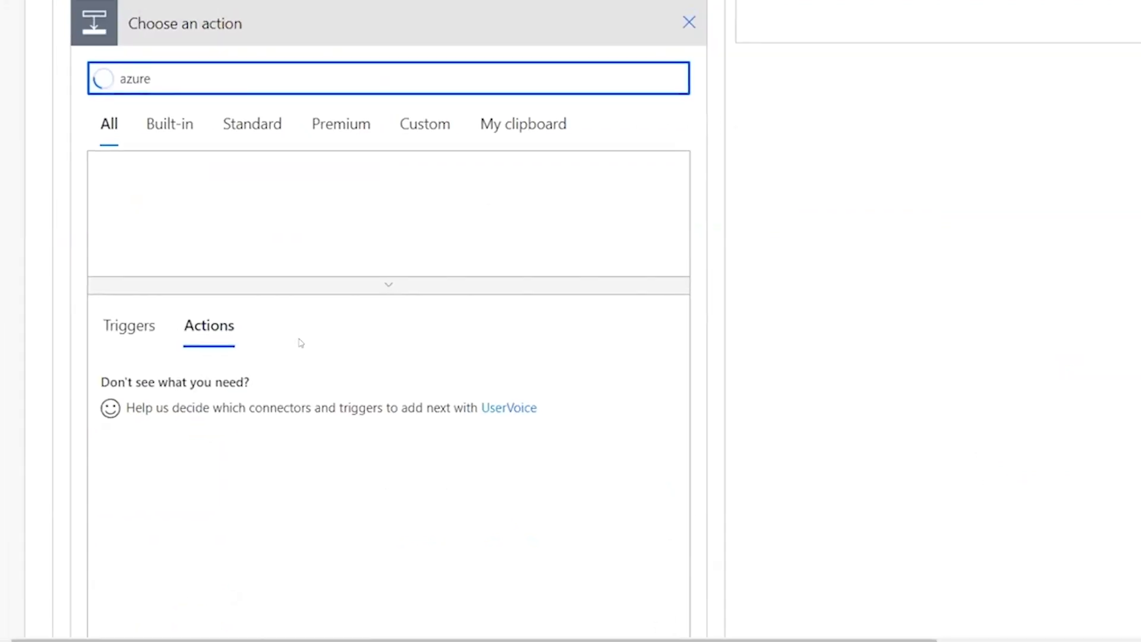
{"action": "type", "text": " res"}
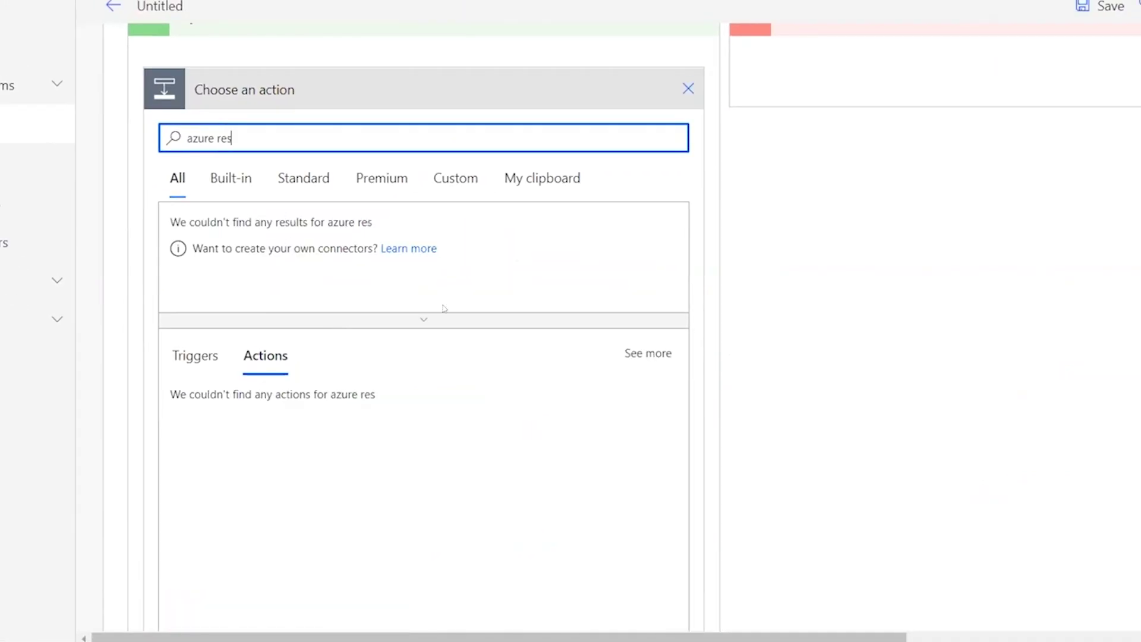
{"action": "left_click", "coordinate": [334, 263]}
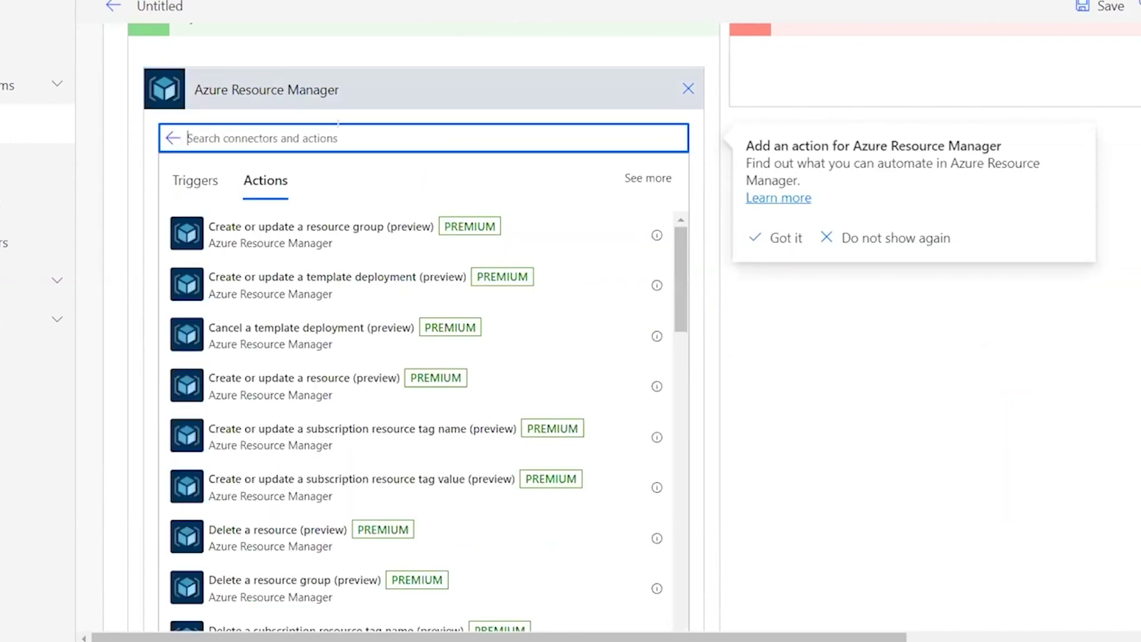
{"action": "type", "text": "create"}
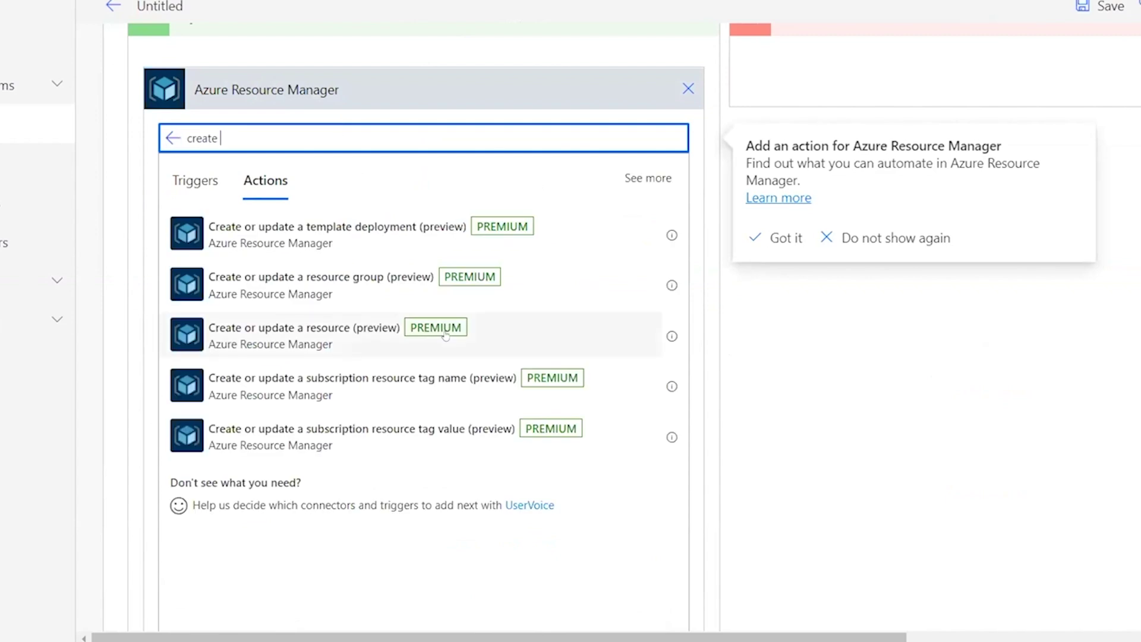
{"action": "left_click", "coordinate": [406, 244]}
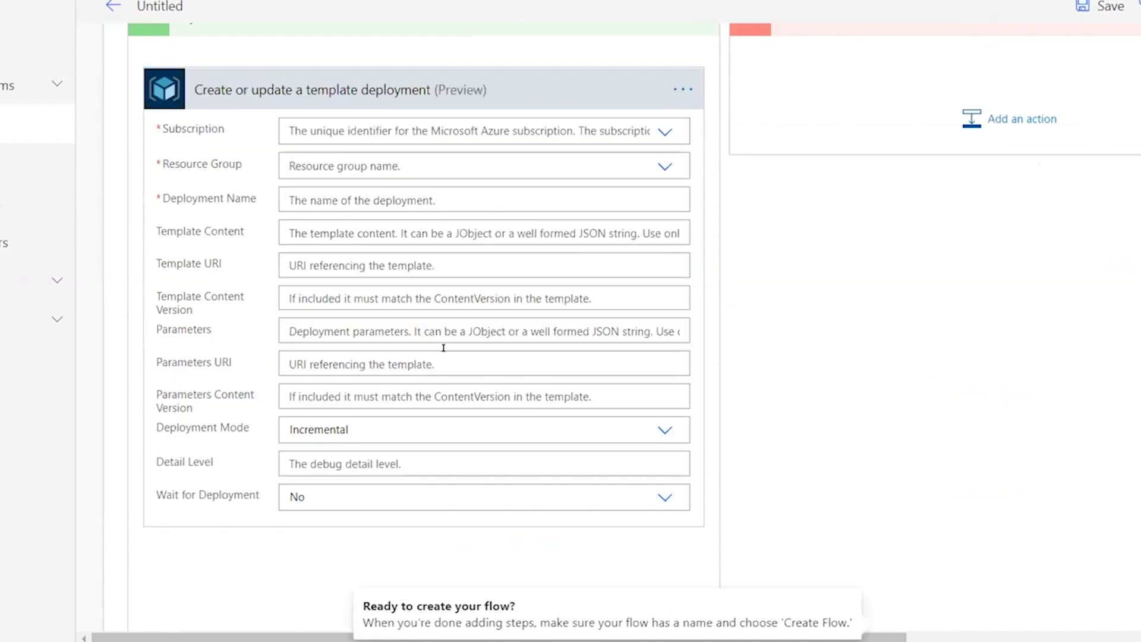
Step: Set the "Create or update a template deployment" action's subscription to Free Trial and its resource group to myrg1
{"action": "scroll", "coordinate": [445, 349], "scroll_direction": "up", "scroll_amount": 2}
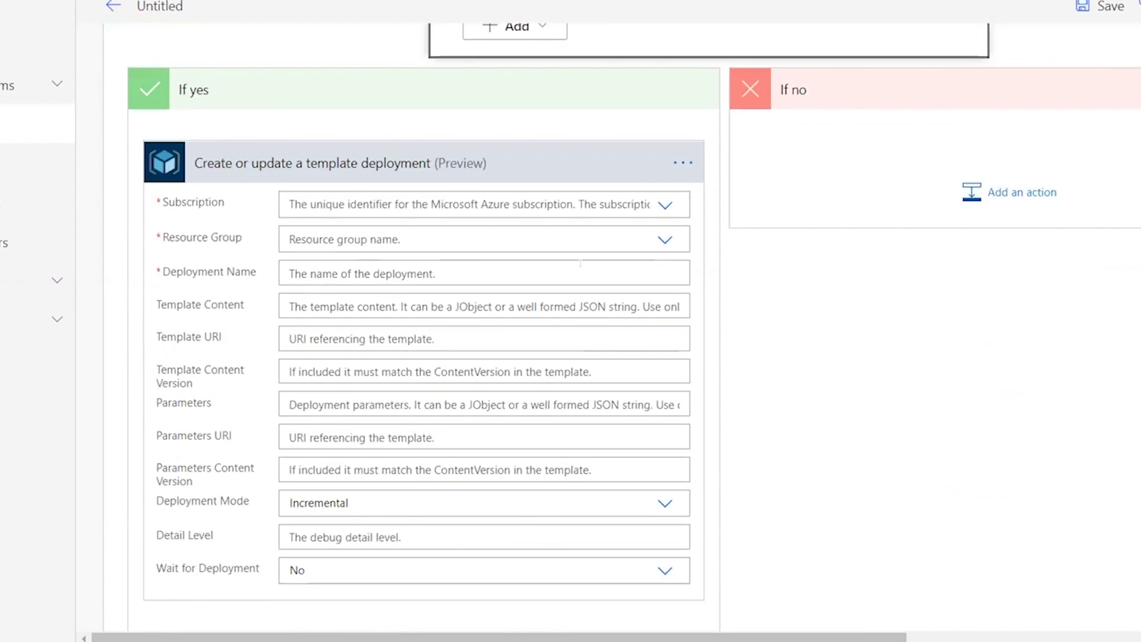
{"action": "scroll", "coordinate": [586, 268], "scroll_direction": "up", "scroll_amount": 1}
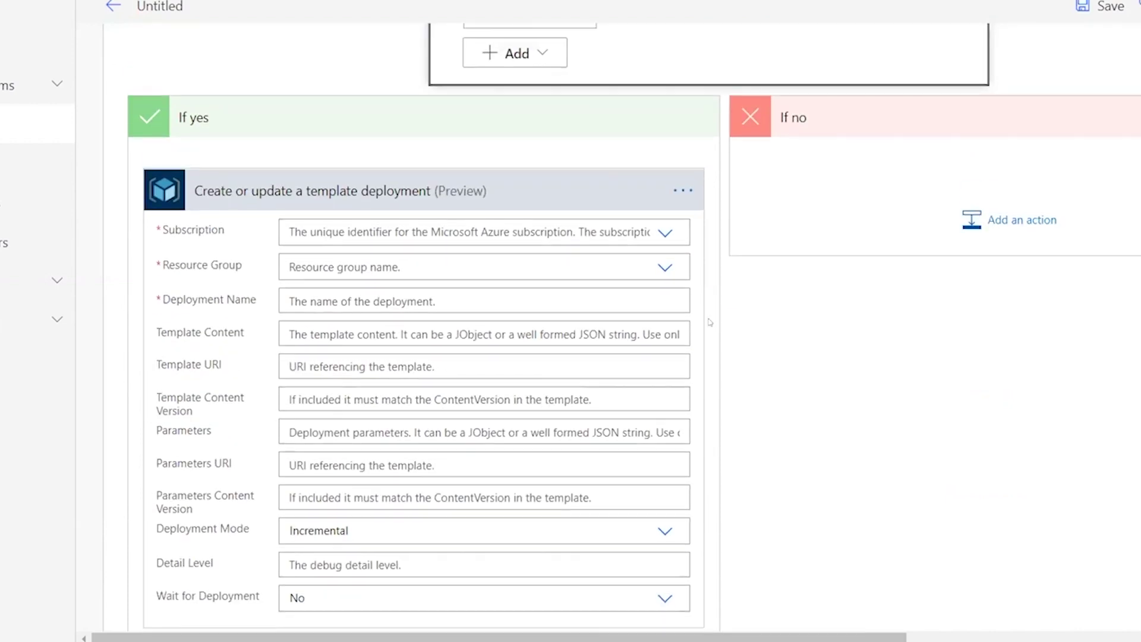
{"action": "left_click", "coordinate": [662, 236]}
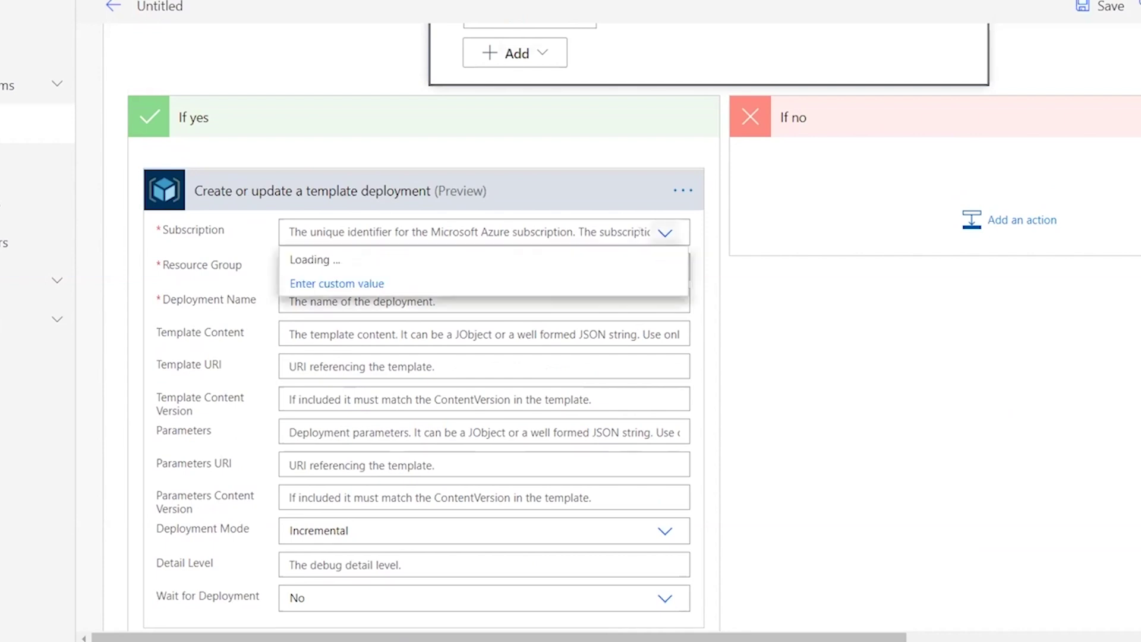
{"action": "left_click", "coordinate": [593, 254]}
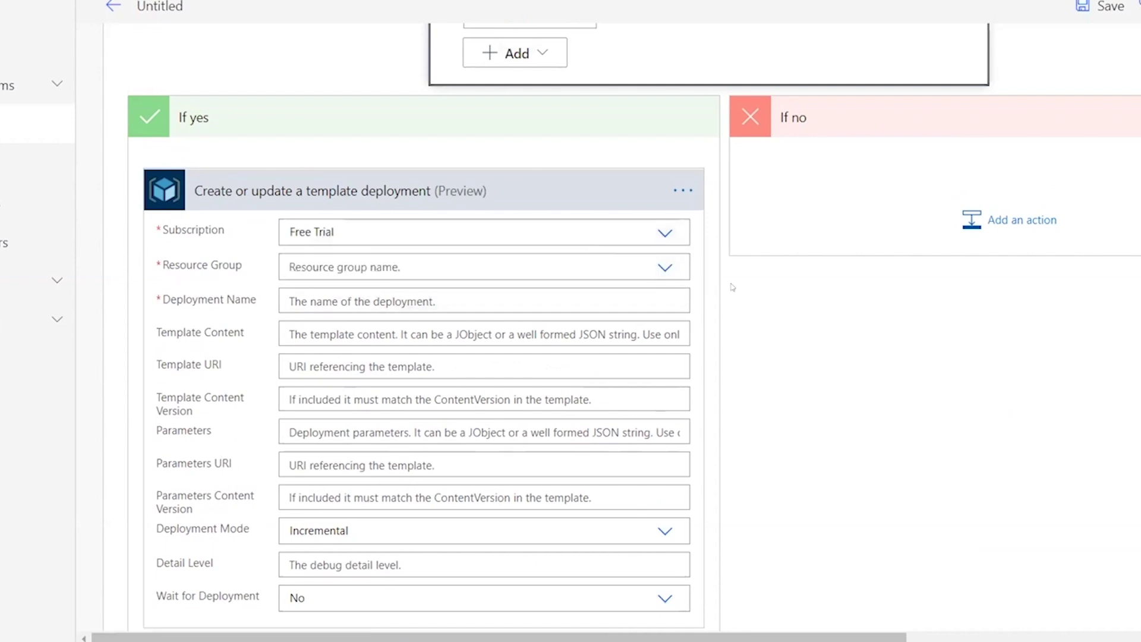
{"action": "scroll", "coordinate": [757, 348], "scroll_direction": "down", "scroll_amount": 1}
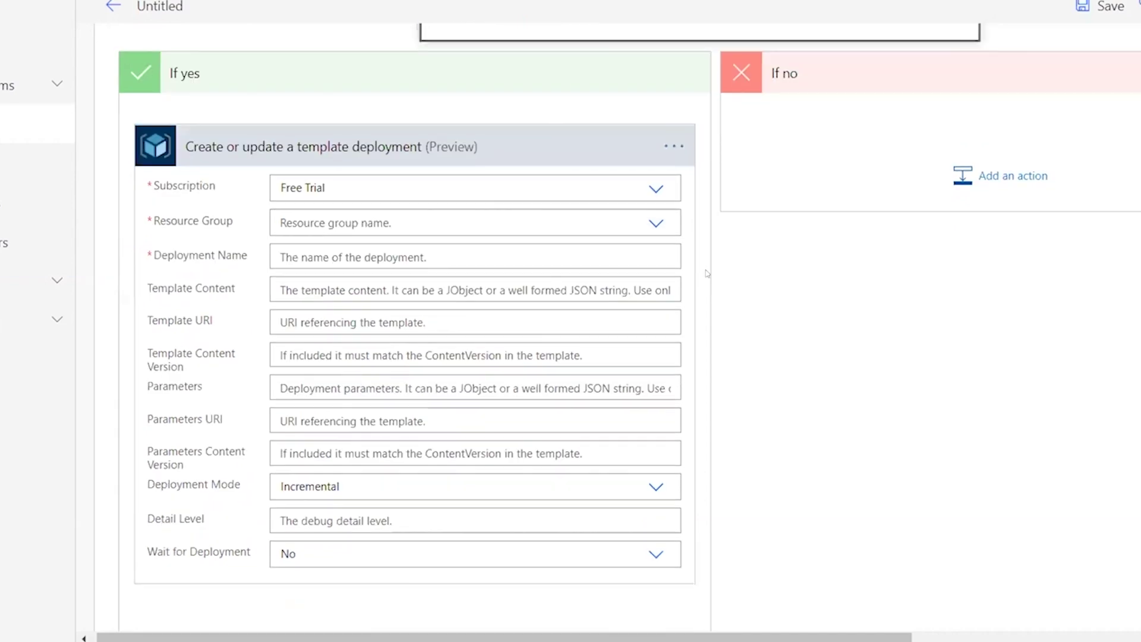
{"action": "left_click", "coordinate": [654, 224]}
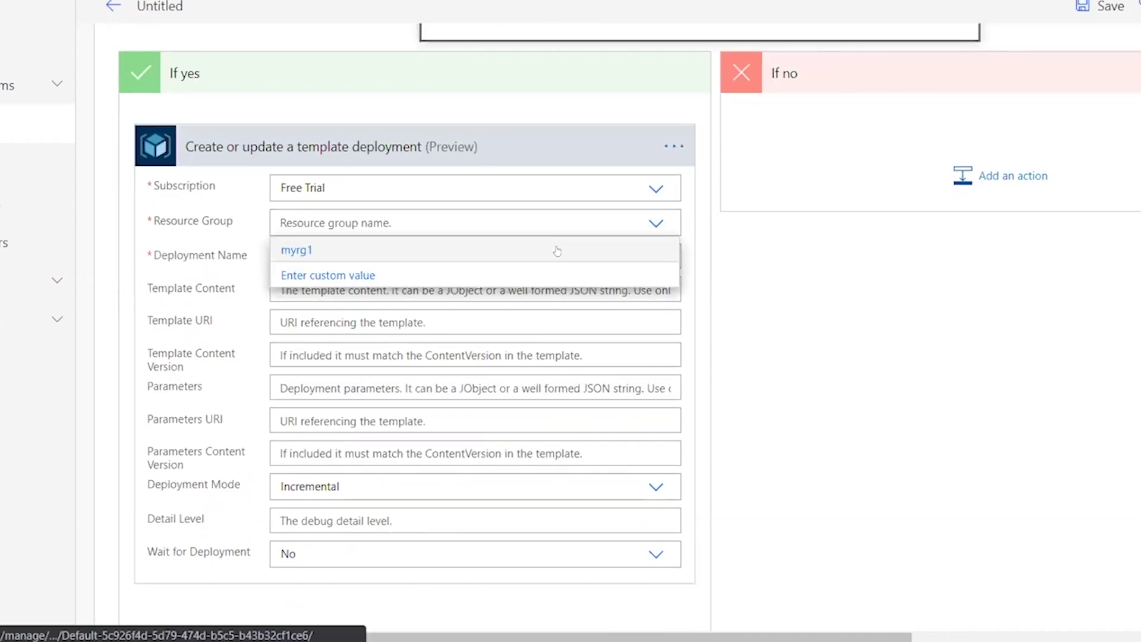
{"action": "key", "text": "Return"}
{"action": "scroll", "coordinate": [744, 323], "scroll_direction": "down", "scroll_amount": 1}
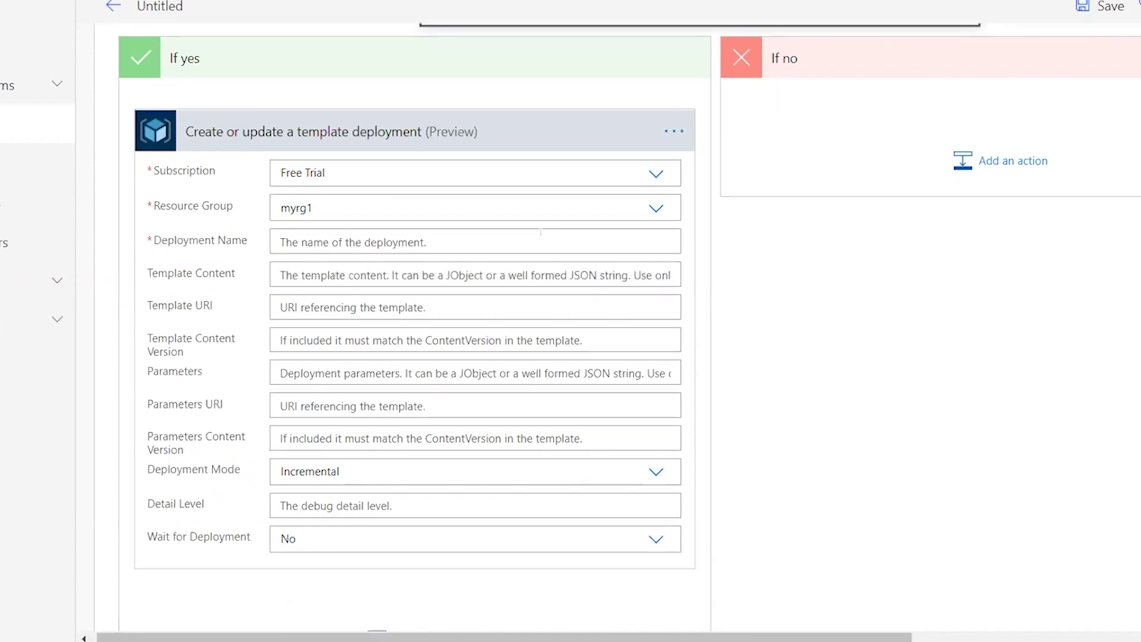
Step: Copy the deployment name DeployStorageAccount from the "Validate a template deployment" action into the "Create or update a template deployment" action
{"action": "left_click", "coordinate": [538, 238]}
{"action": "scroll", "coordinate": [541, 240], "scroll_direction": "up", "scroll_amount": 4}
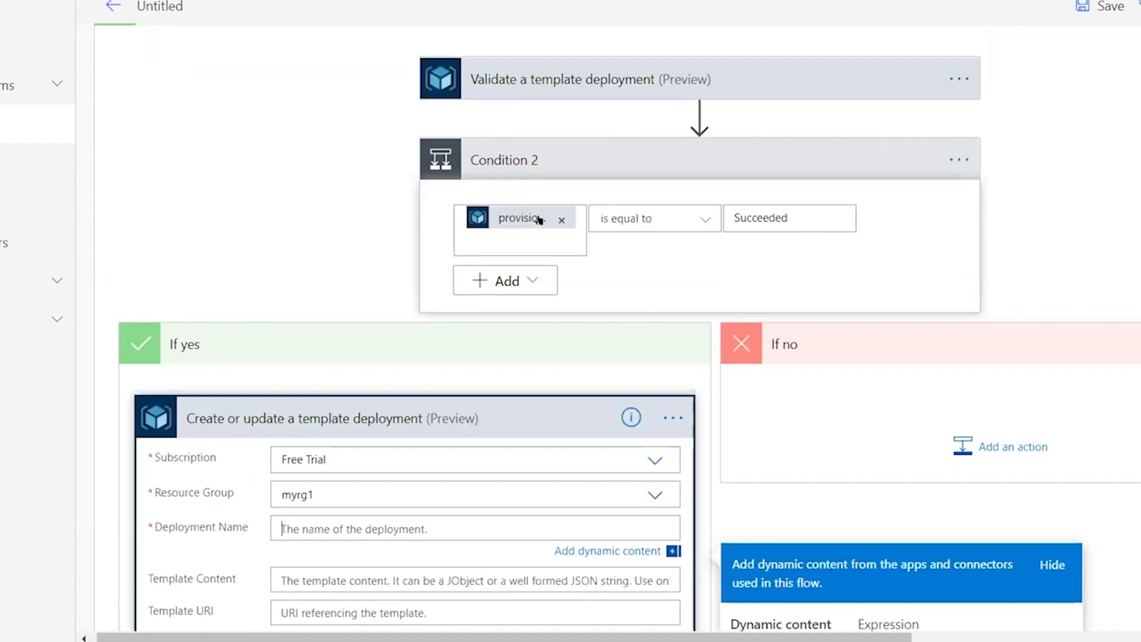
{"action": "left_click", "coordinate": [541, 146]}
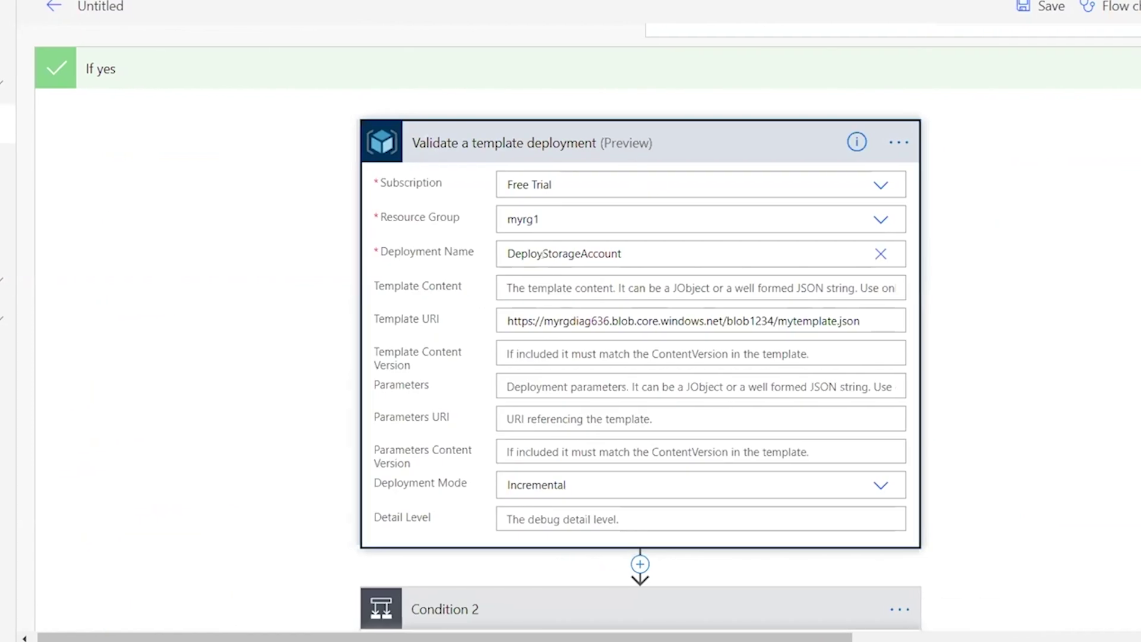
{"action": "left_click", "coordinate": [625, 252]}
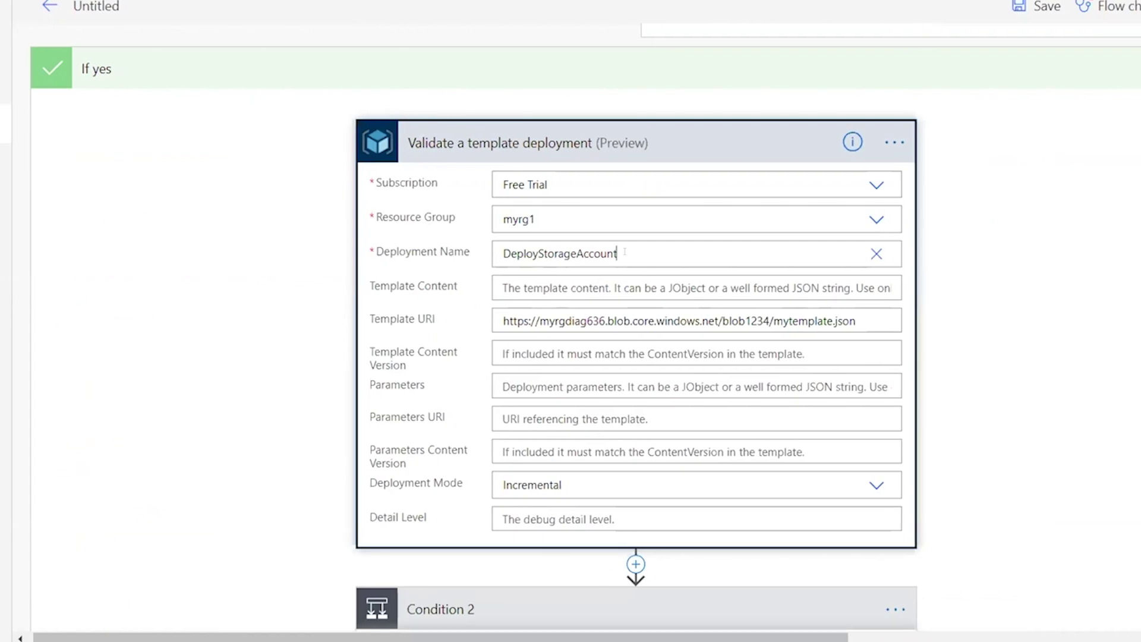
{"action": "double_click", "coordinate": [625, 252]}
{"action": "key", "text": "ctrl+c"}
{"action": "scroll", "coordinate": [625, 252], "scroll_direction": "down", "scroll_amount": 10}
{"action": "left_click", "coordinate": [363, 423]}
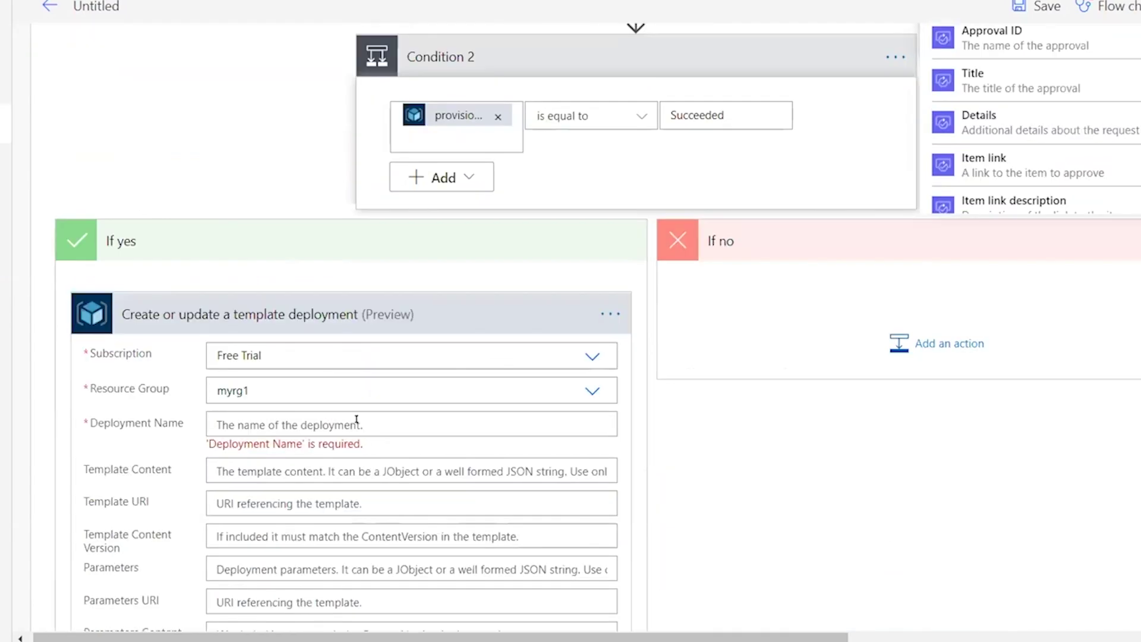
{"action": "key", "text": "ctrl+v"}
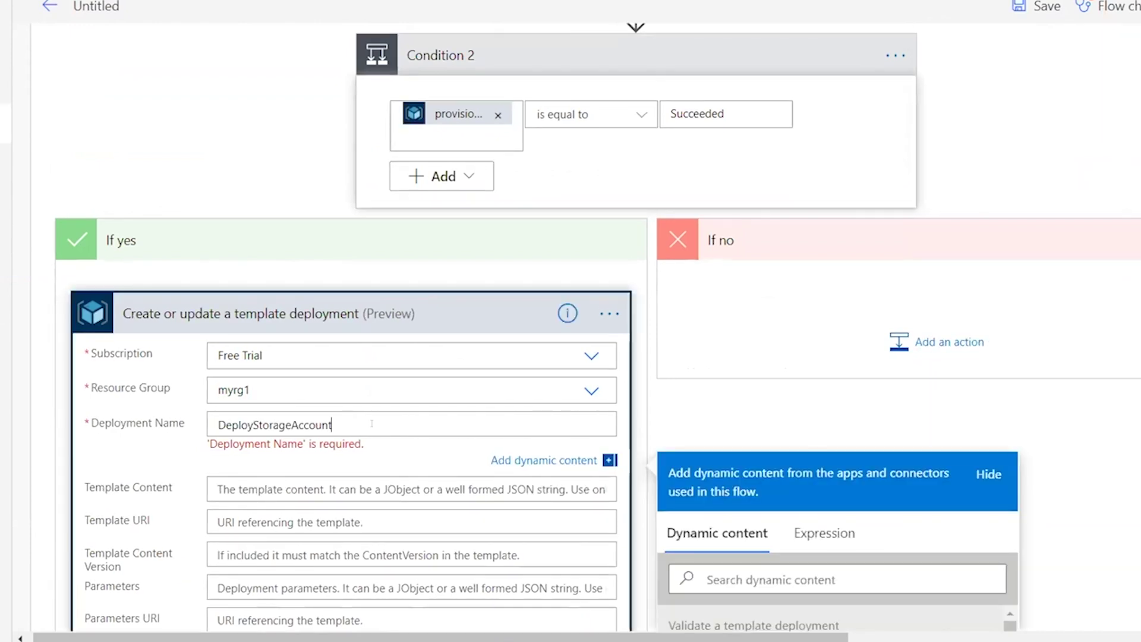
{"action": "scroll", "coordinate": [371, 423], "scroll_direction": "down", "scroll_amount": 4}
{"action": "scroll", "coordinate": [372, 423], "scroll_direction": "down", "scroll_amount": 3}
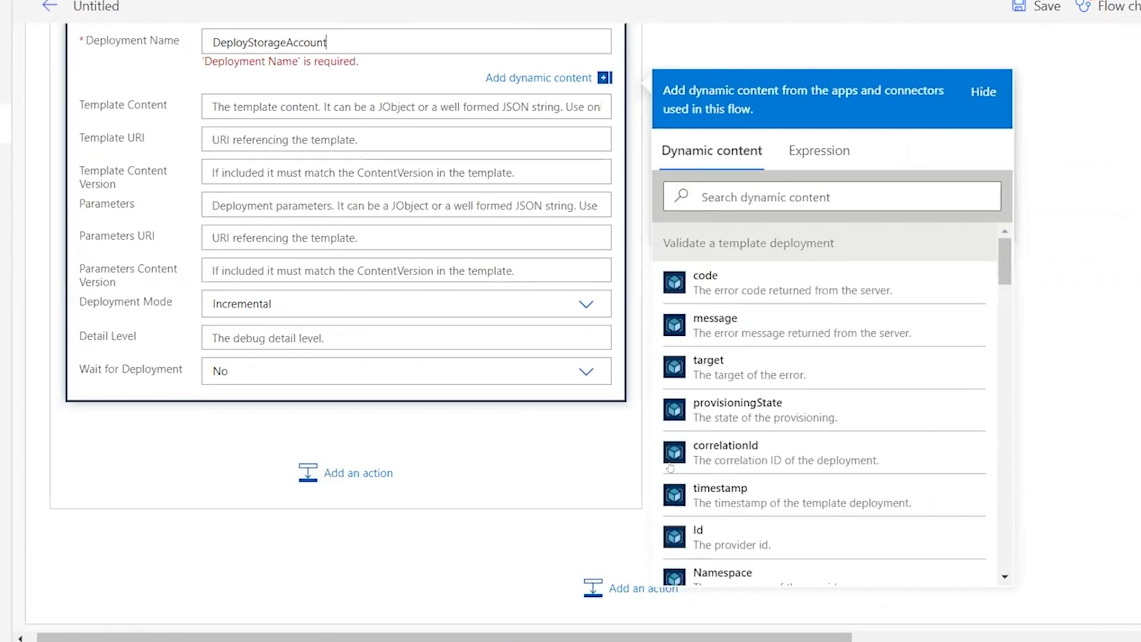
{"action": "scroll", "coordinate": [420, 183], "scroll_direction": "up", "scroll_amount": 3}
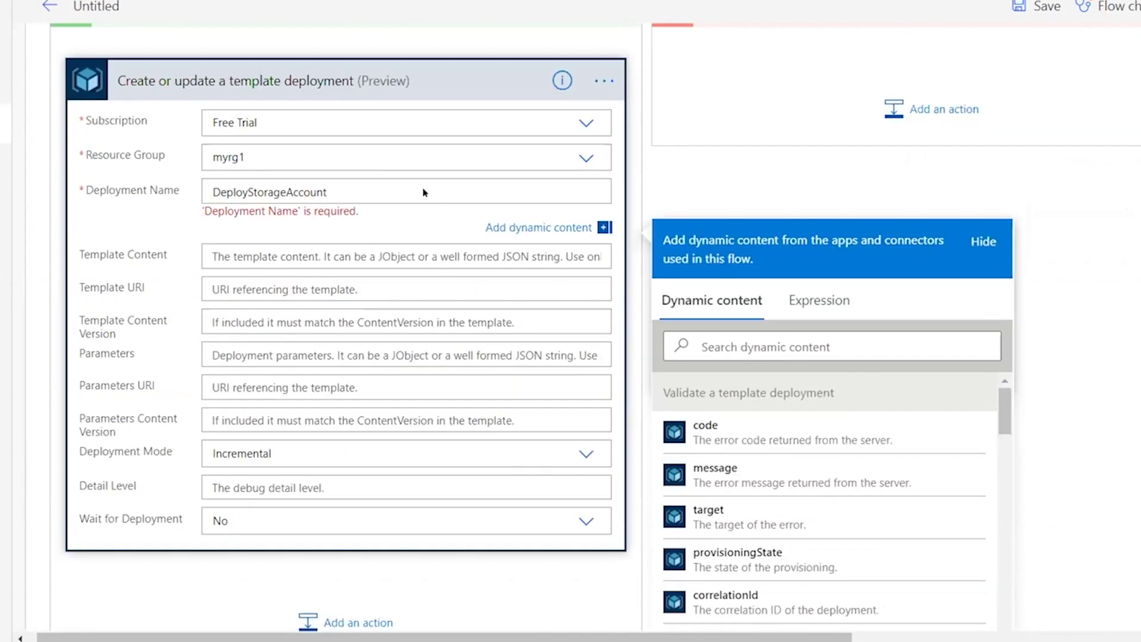
{"action": "left_click", "coordinate": [344, 215]}
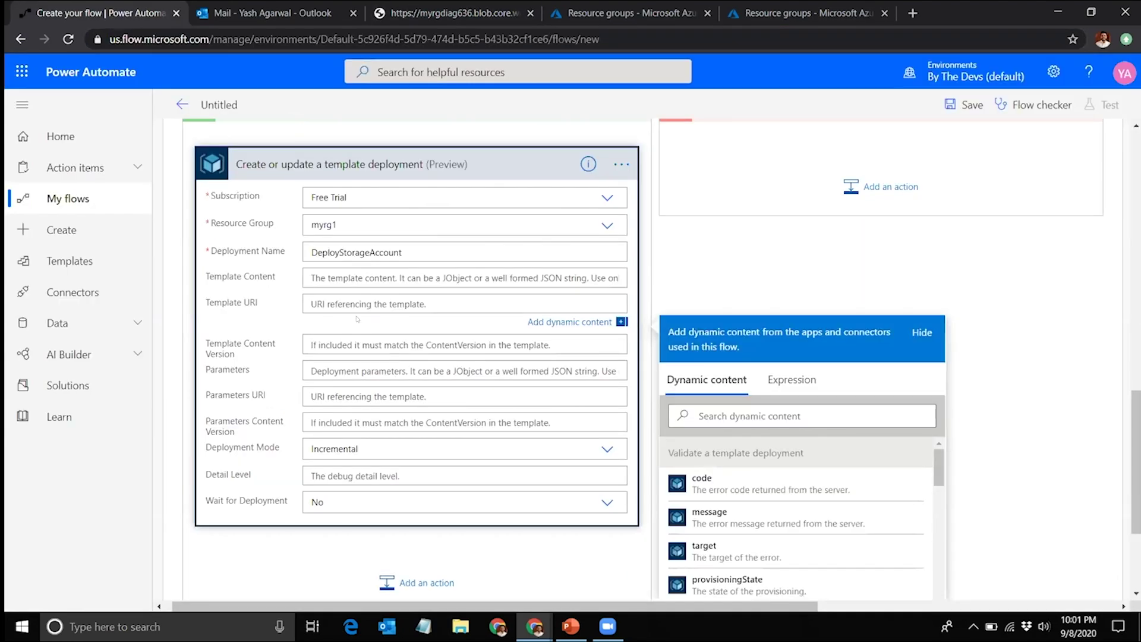
{"action": "type", "text": "https://myrgdiag636.blob.core.windows.net/blob1234/mytemplate.json"}
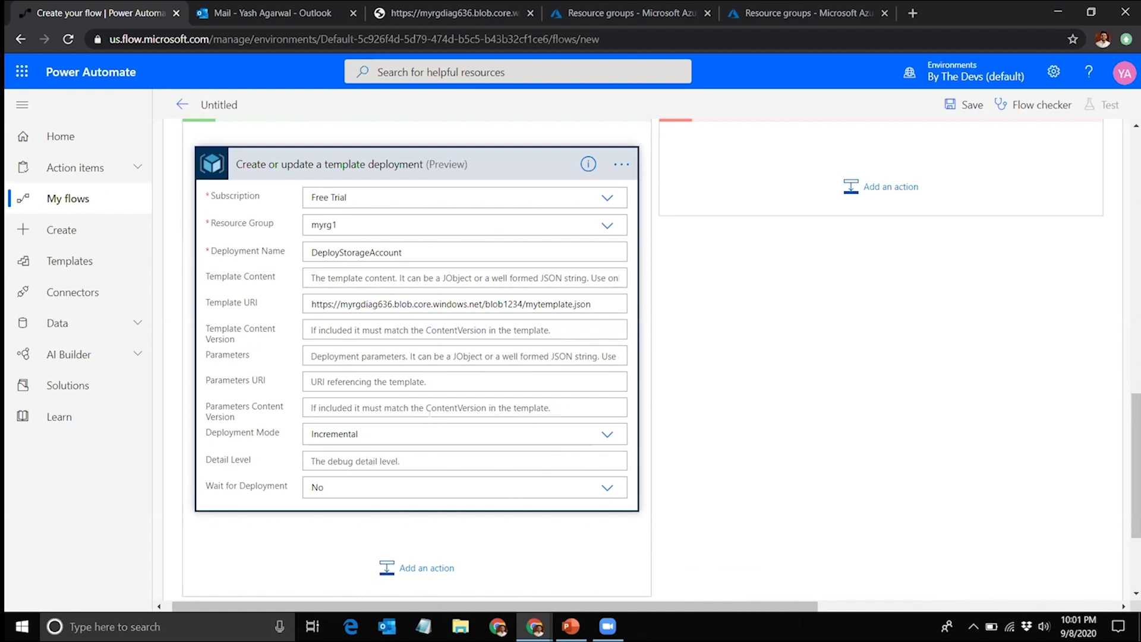
{"action": "scroll", "coordinate": [429, 411], "scroll_direction": "up", "scroll_amount": 1}
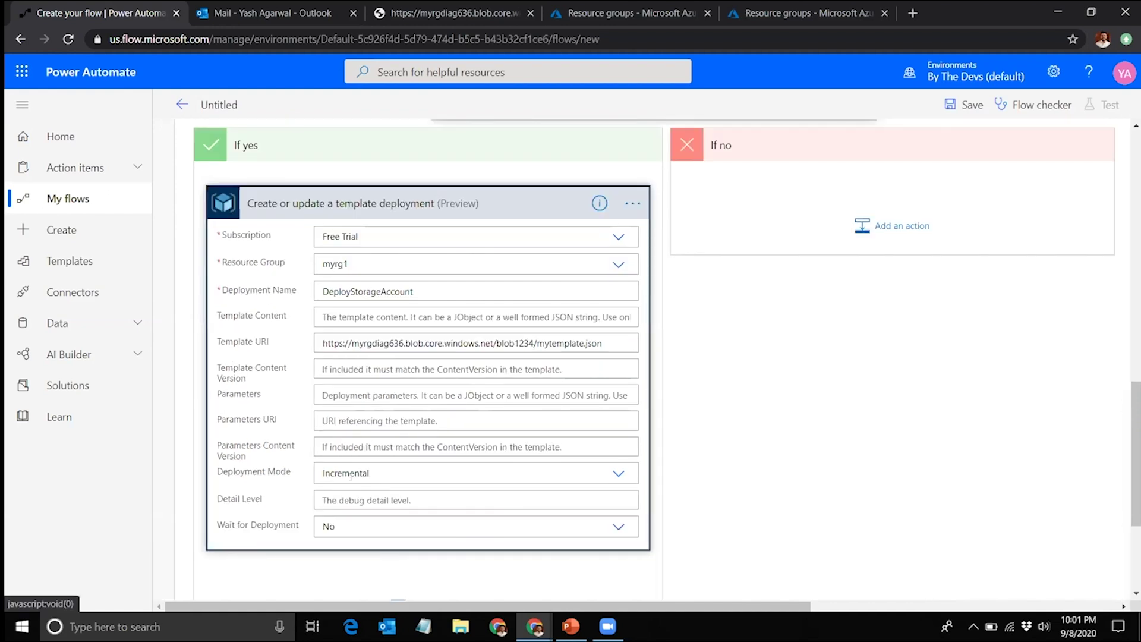
Step: Add the Azure Resource Manager action "Read a template deployment" beneath the "Create or update a template deployment" action in Condition 2's If yes branch
{"action": "scroll", "coordinate": [247, 479], "scroll_direction": "down", "scroll_amount": 1}
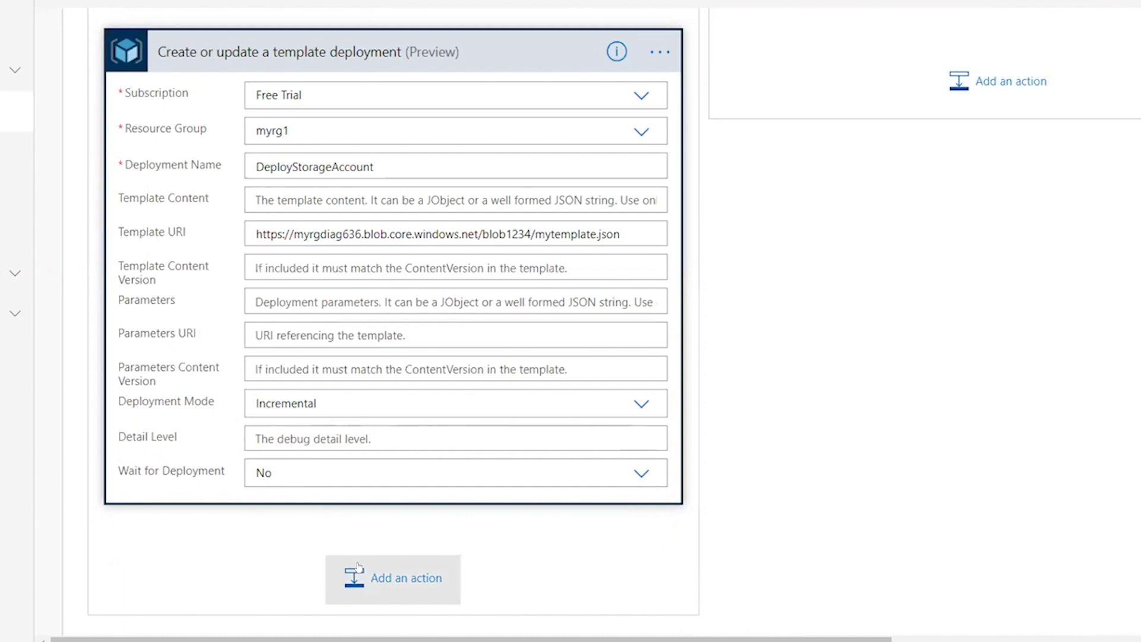
{"action": "left_click", "coordinate": [357, 568]}
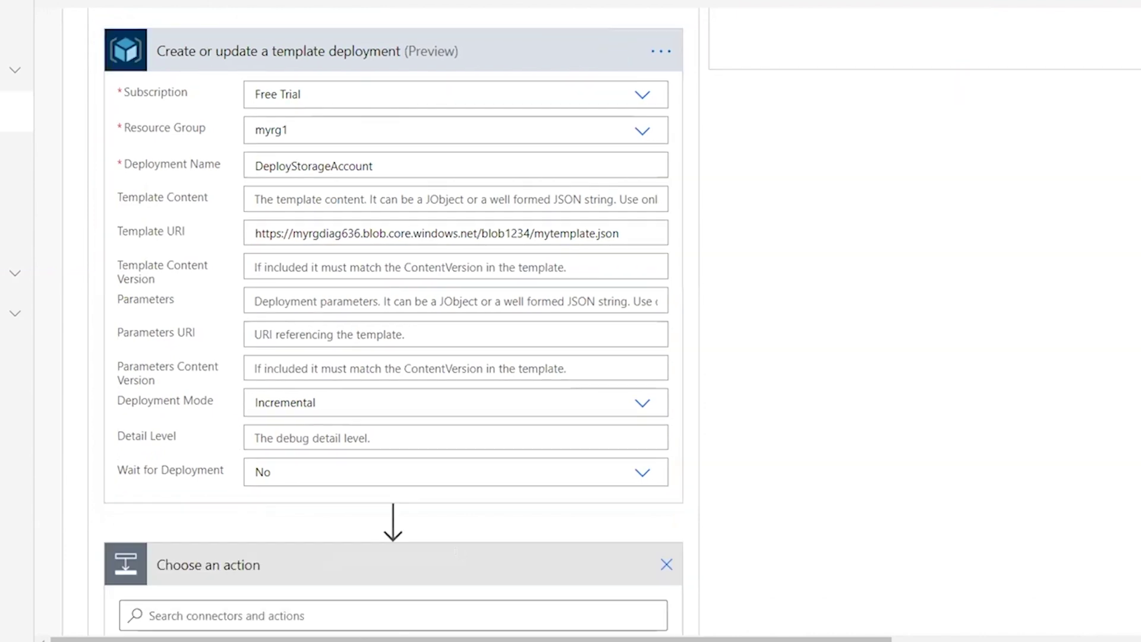
{"action": "type", "text": "rea"}
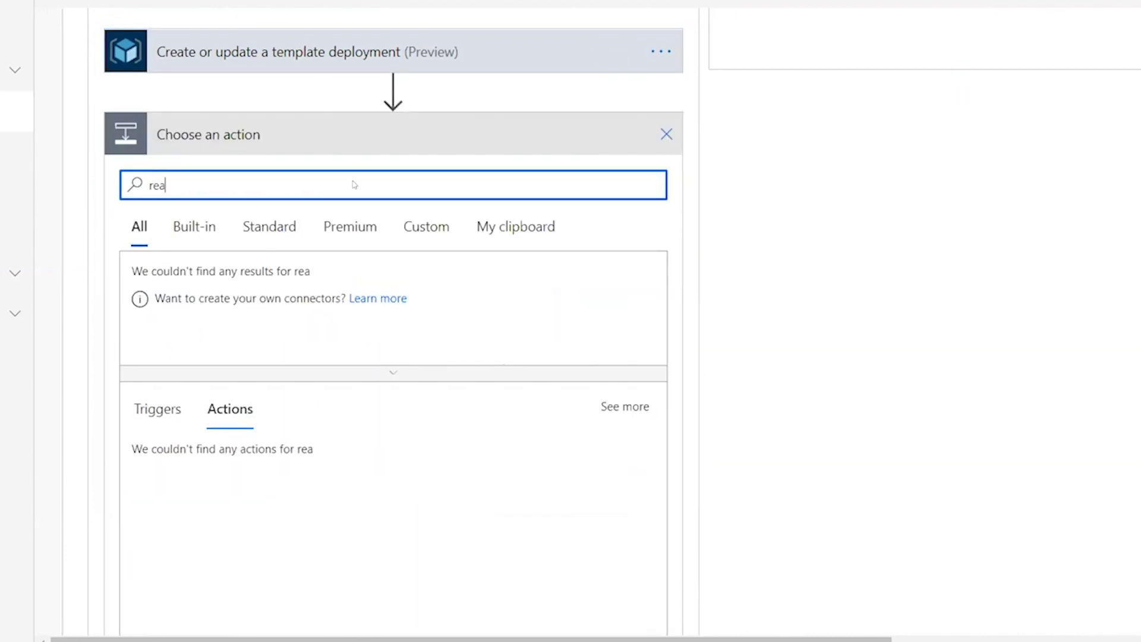
{"action": "type", "text": "d"}
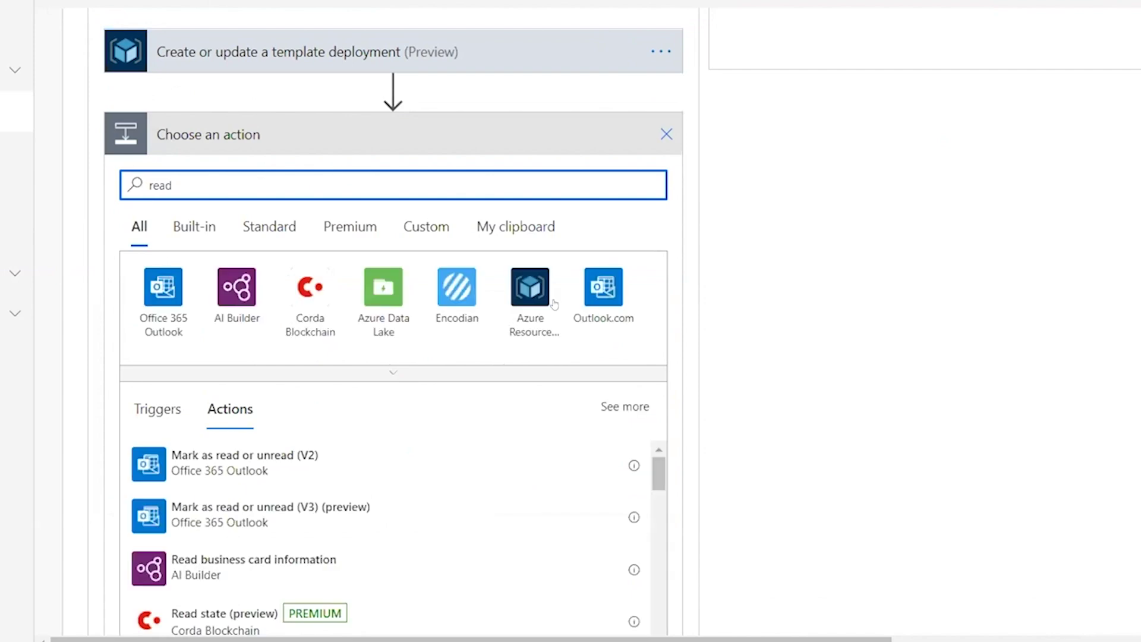
{"action": "left_click", "coordinate": [554, 304]}
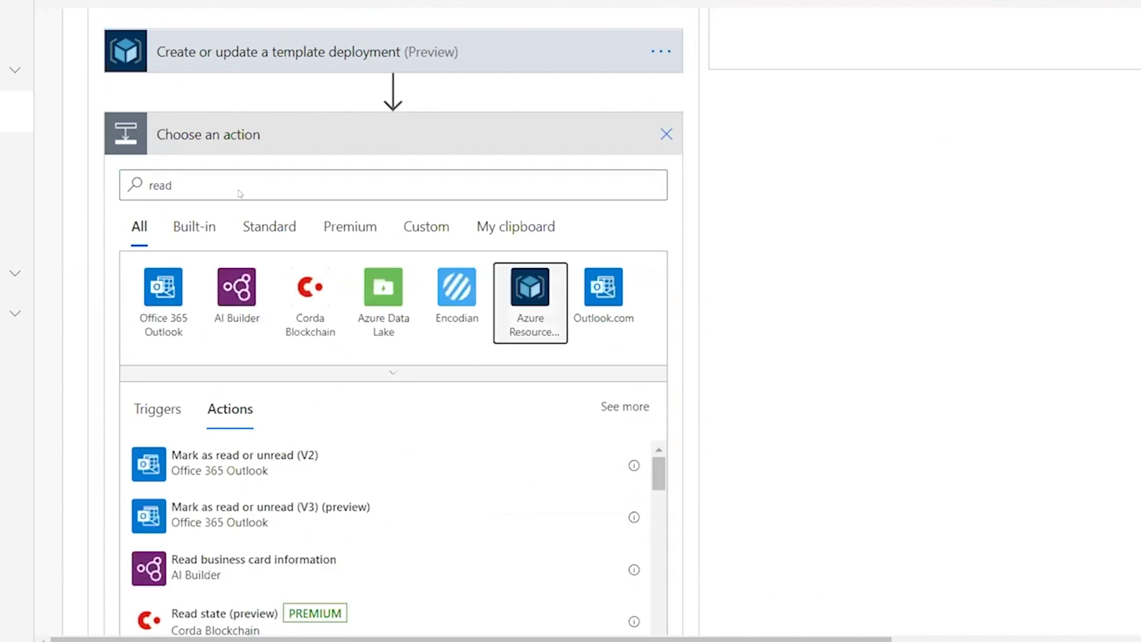
{"action": "key", "text": "Return"}
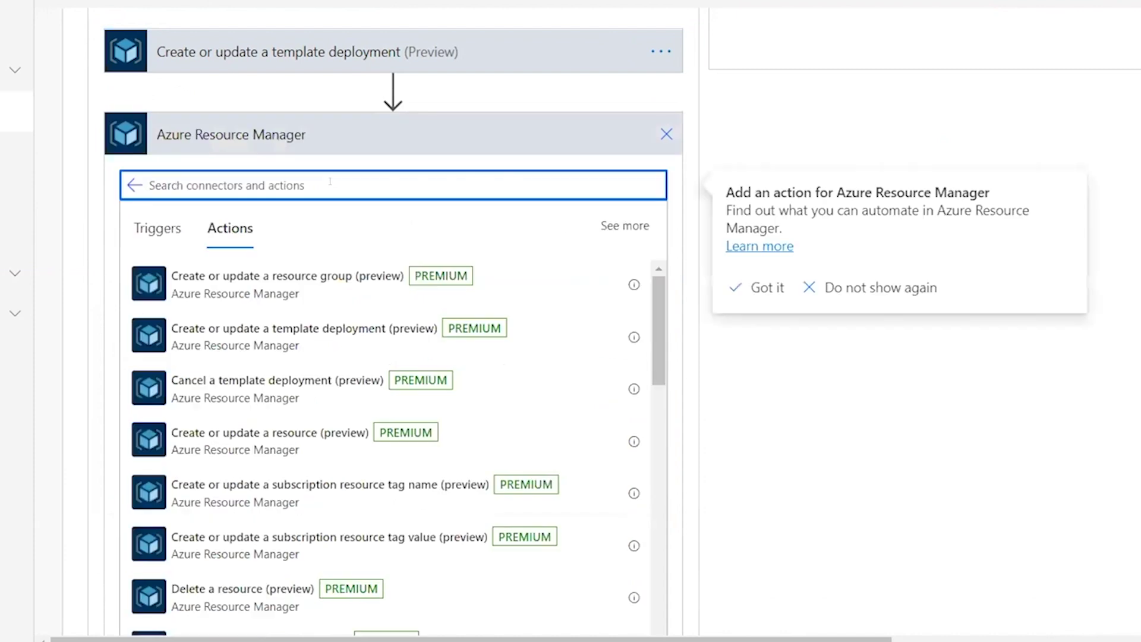
{"action": "type", "text": "read"}
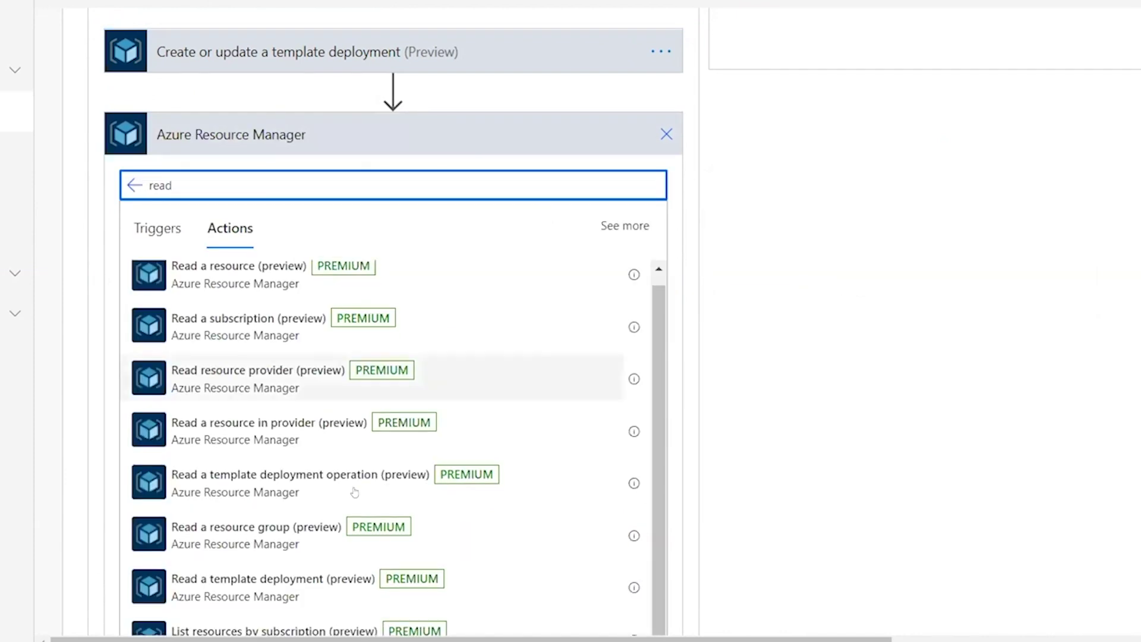
{"action": "scroll", "coordinate": [233, 378], "scroll_direction": "down", "scroll_amount": 2}
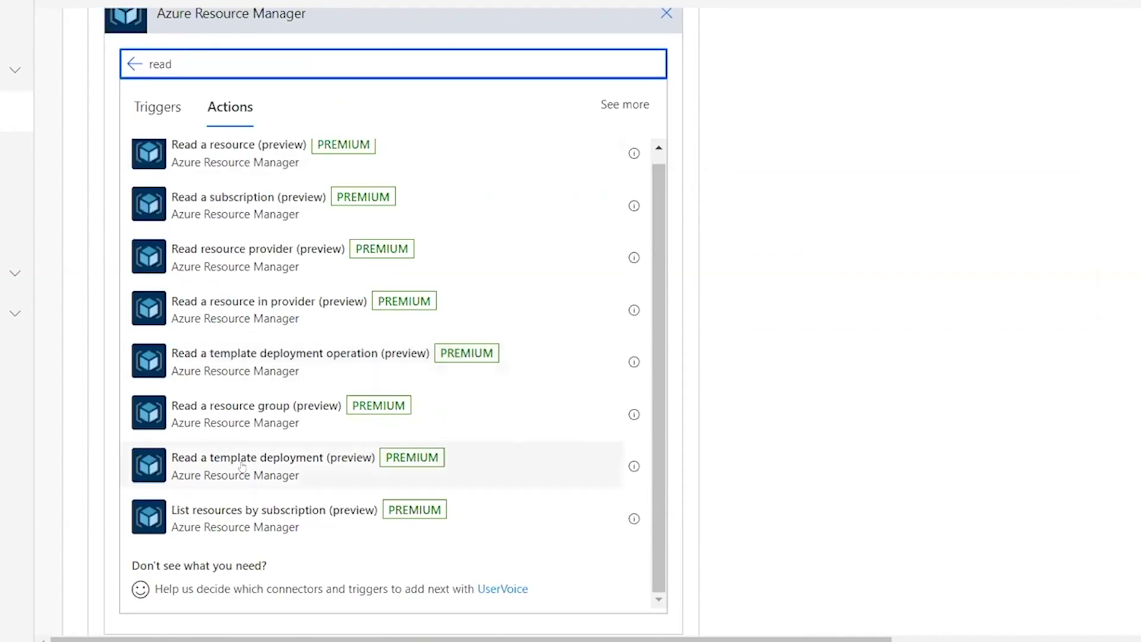
{"action": "left_click", "coordinate": [621, 487]}
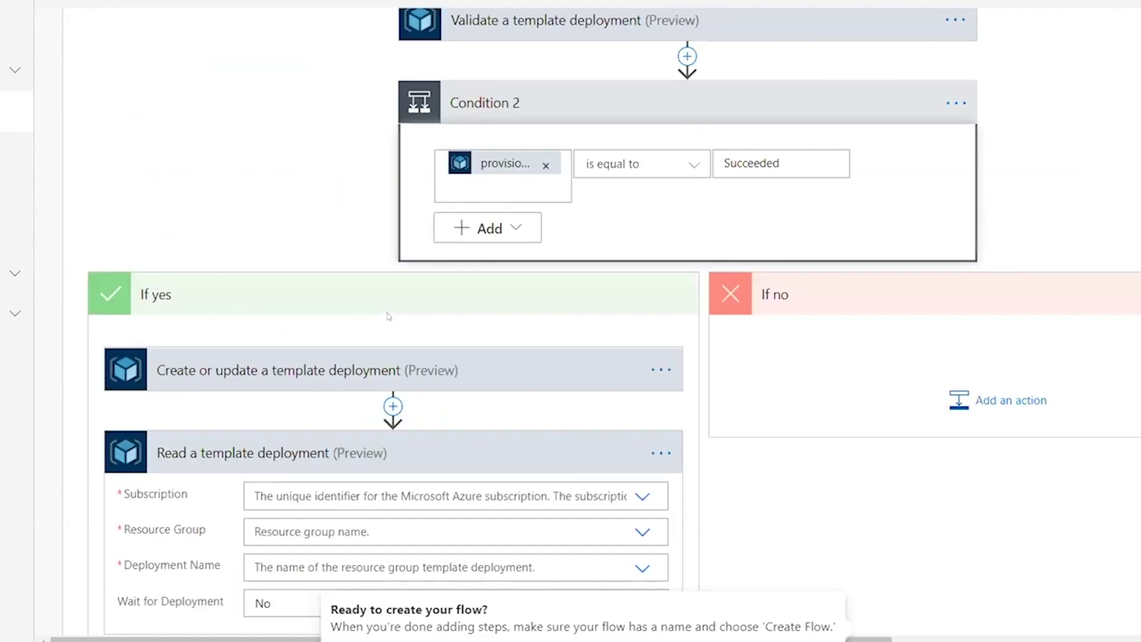
Step: Set the "Read a template deployment" action's subscription to Free Trial and its resource group to myrg1
{"action": "scroll", "coordinate": [366, 319], "scroll_direction": "down", "scroll_amount": 3}
{"action": "left_click", "coordinate": [346, 334]}
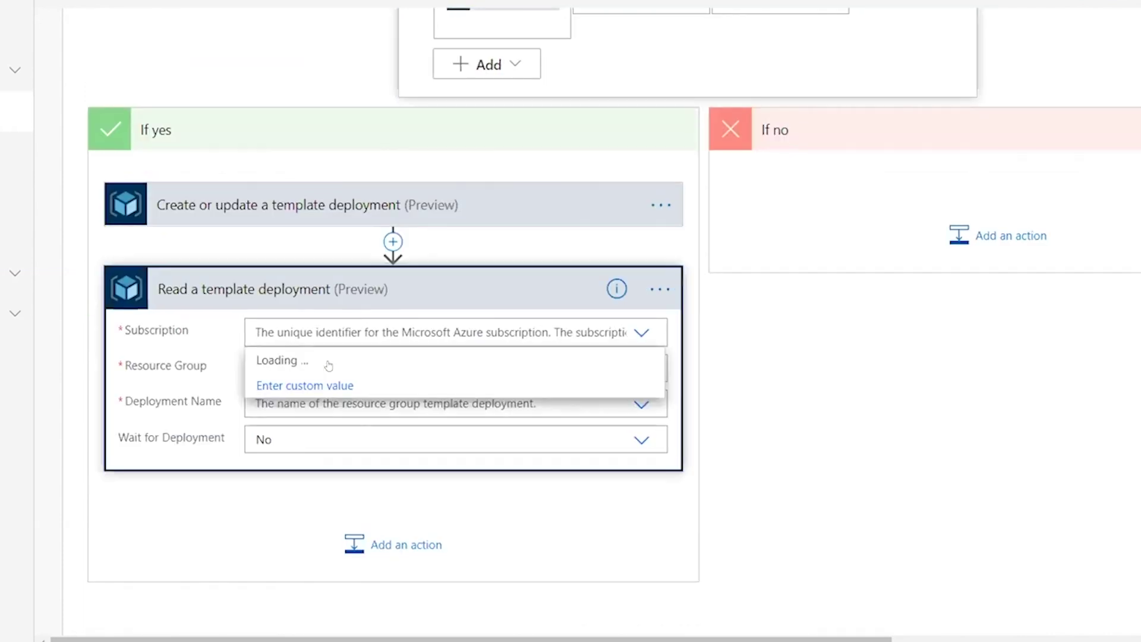
{"action": "left_click", "coordinate": [315, 360]}
{"action": "left_click", "coordinate": [315, 366]}
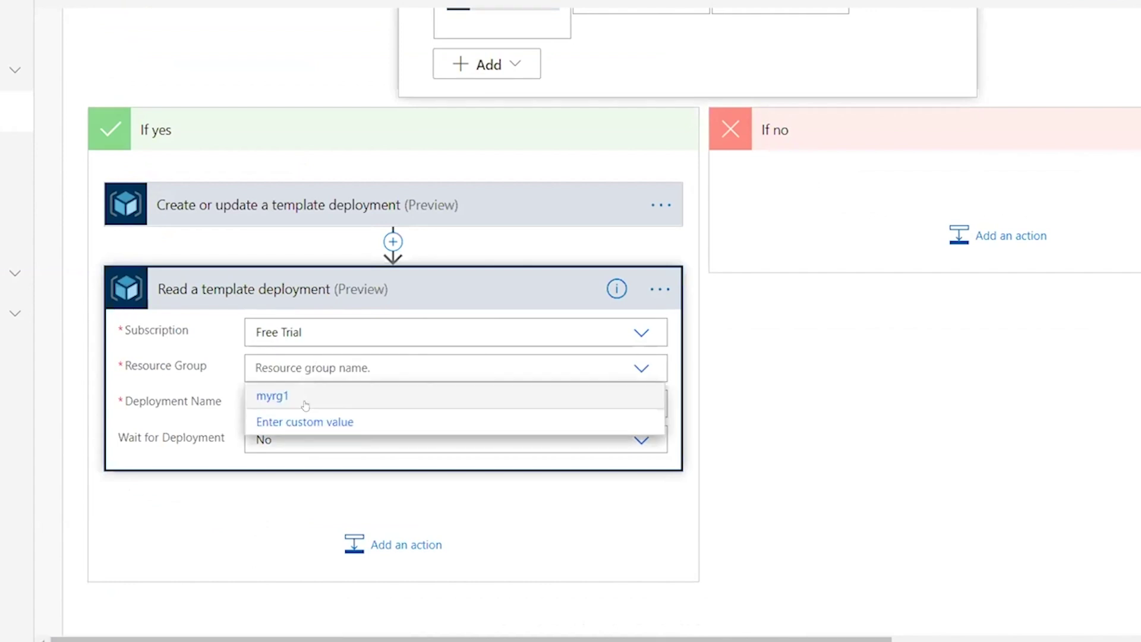
{"action": "left_click", "coordinate": [305, 401]}
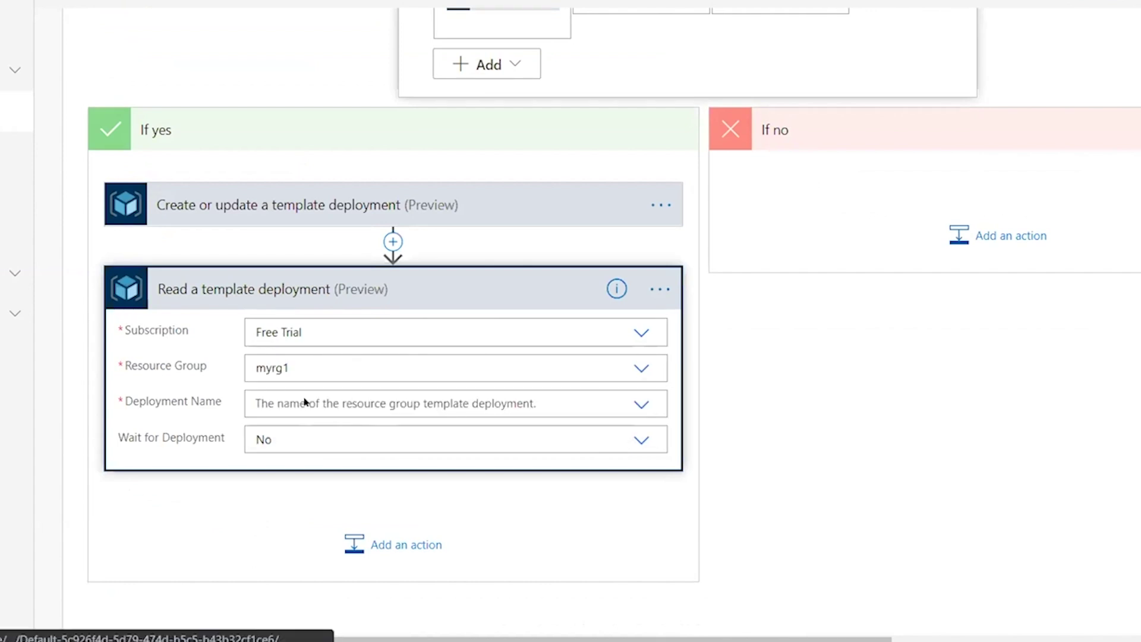
Step: Fill the "Read a template deployment" action's Deployment Name with the deployment's Name dynamic value
{"action": "scroll", "coordinate": [374, 454], "scroll_direction": "down", "scroll_amount": 1}
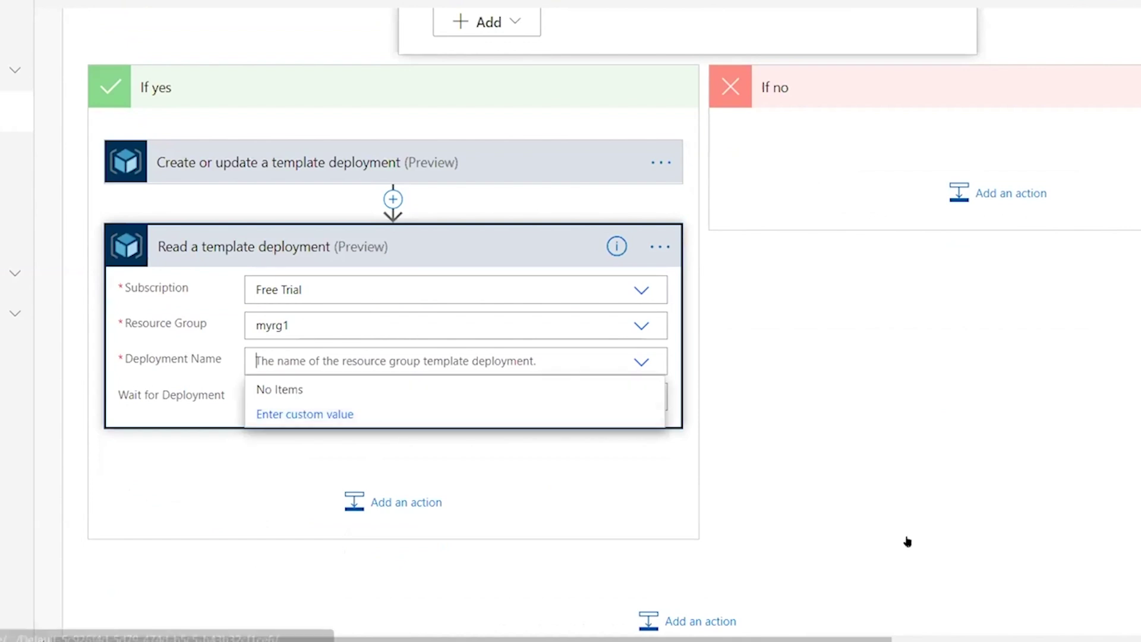
{"action": "scroll", "coordinate": [924, 565], "scroll_direction": "down", "scroll_amount": 2}
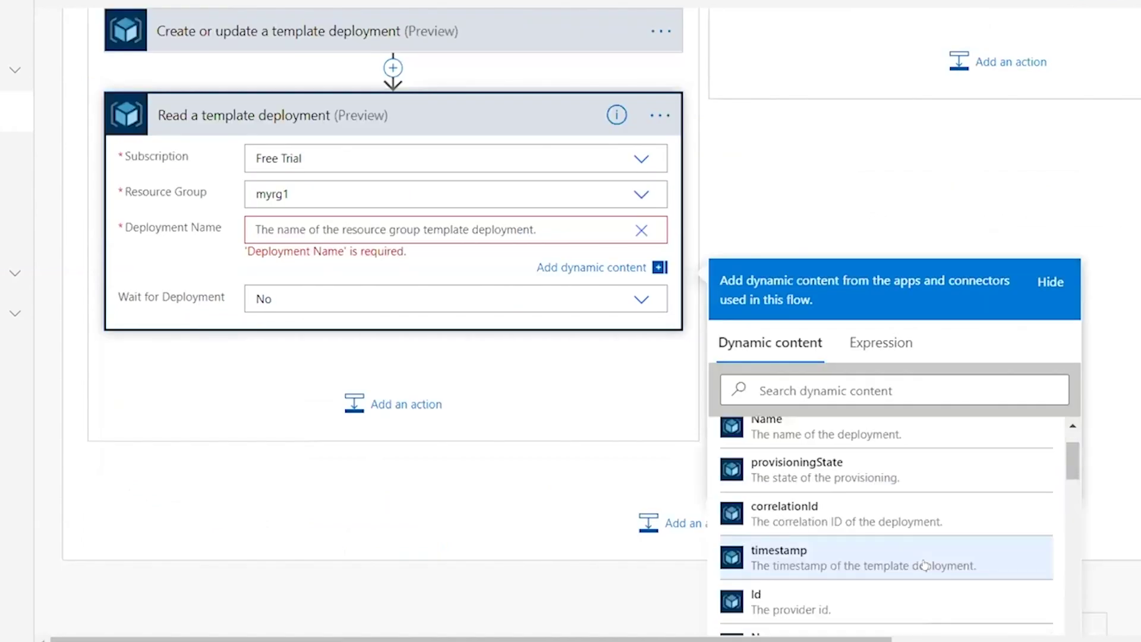
{"action": "scroll", "coordinate": [924, 565], "scroll_direction": "up", "scroll_amount": 1}
{"action": "scroll", "coordinate": [880, 492], "scroll_direction": "up", "scroll_amount": 1}
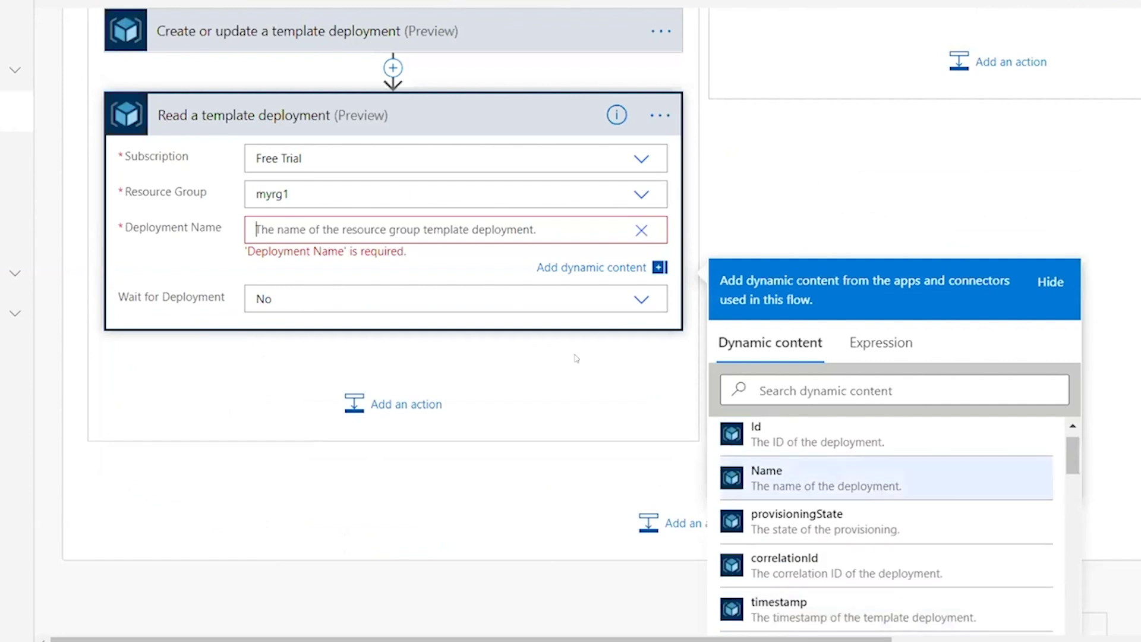
{"action": "scroll", "coordinate": [277, 383], "scroll_direction": "up", "scroll_amount": 2}
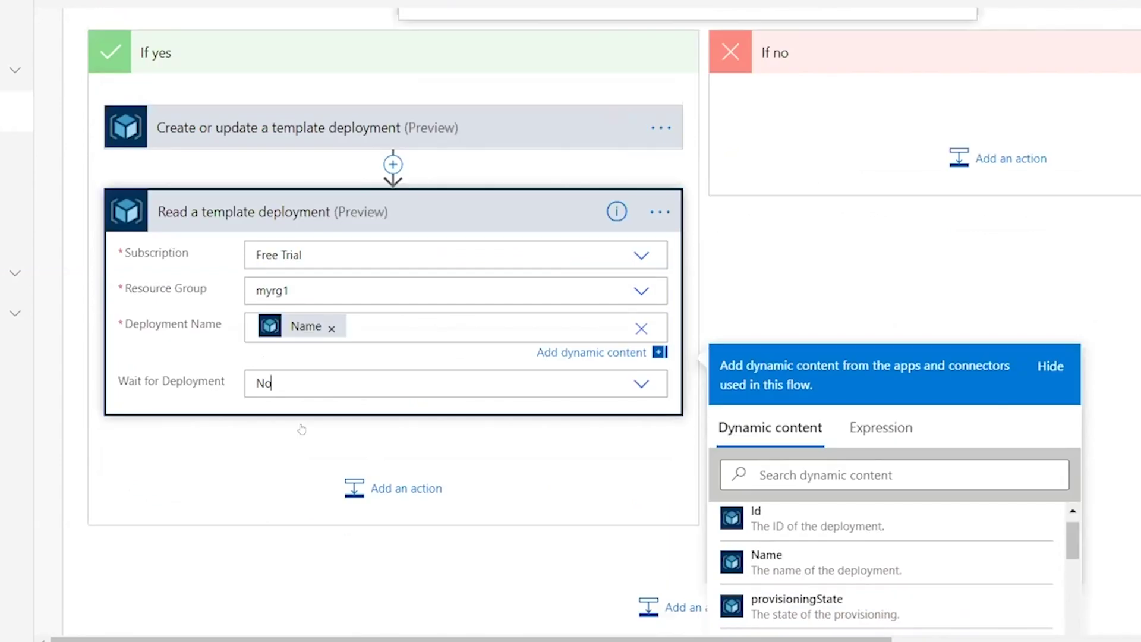
Step: Set Wait for Deployment to Yes in the "Read a template deployment" action and collapse the action
{"action": "left_click", "coordinate": [642, 384]}
{"action": "key", "text": "Return"}
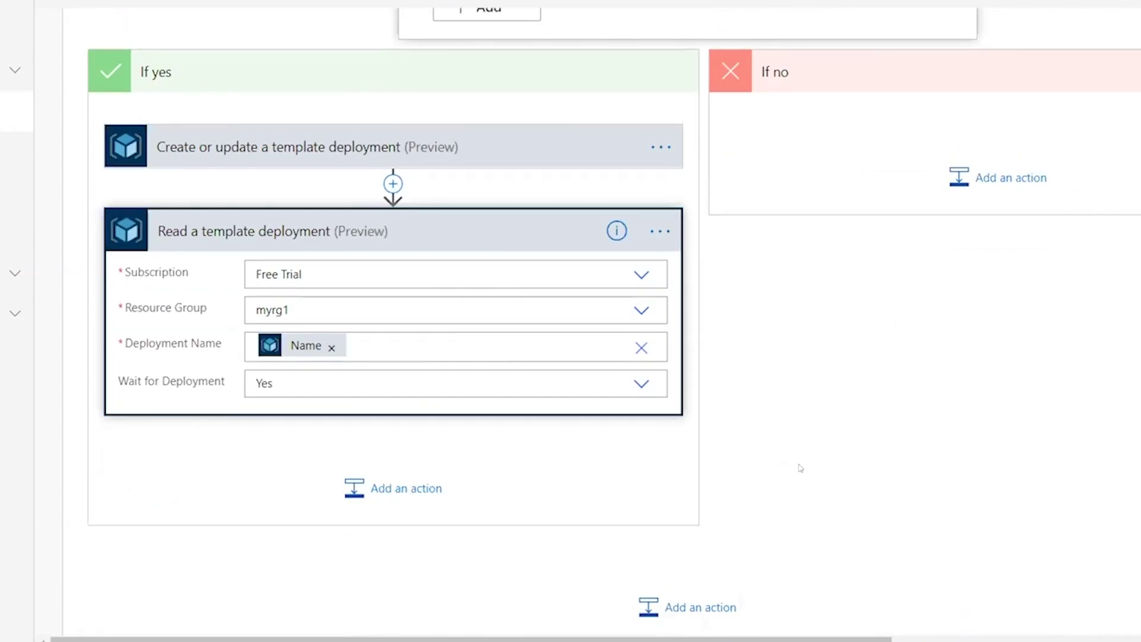
{"action": "left_click", "coordinate": [725, 425]}
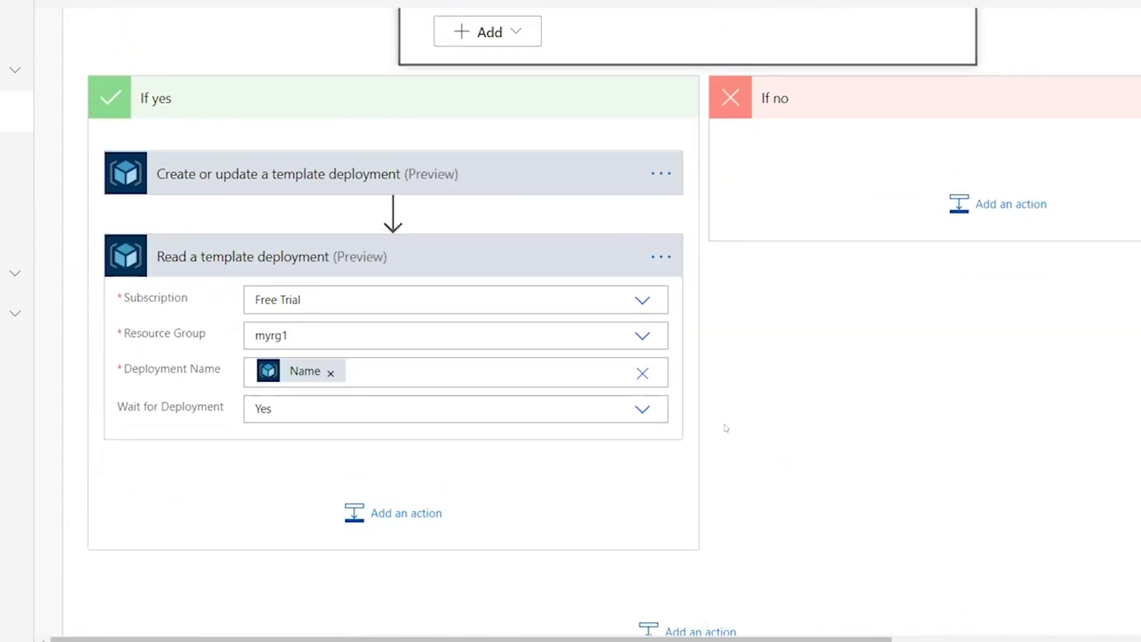
{"action": "left_click", "coordinate": [344, 217]}
Step: Review the flow's approval condition, template validation, Condition 2 and the If yes and If no branches
{"action": "scroll", "coordinate": [467, 268], "scroll_direction": "up", "scroll_amount": 4}
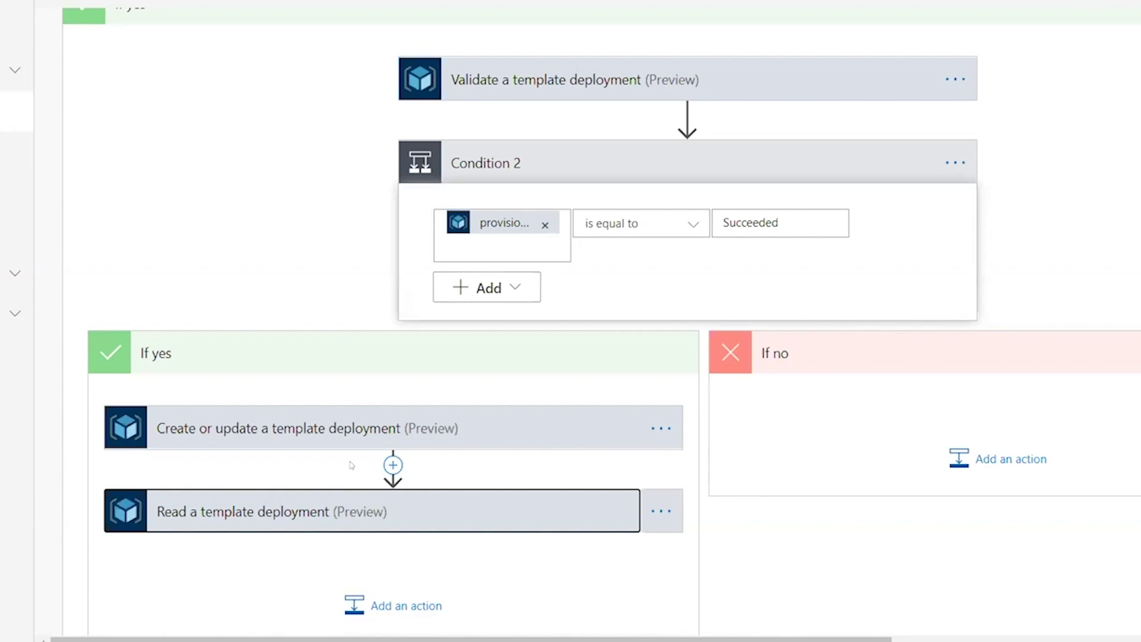
{"action": "scroll", "coordinate": [306, 360], "scroll_direction": "down", "scroll_amount": 1}
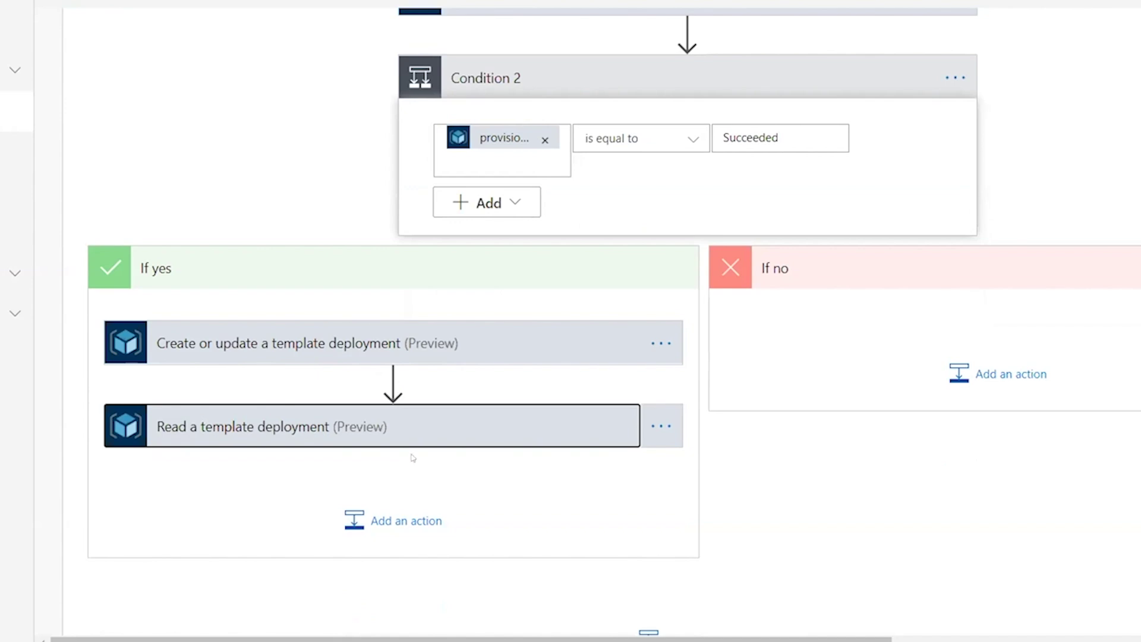
{"action": "scroll", "coordinate": [614, 396], "scroll_direction": "up", "scroll_amount": 2}
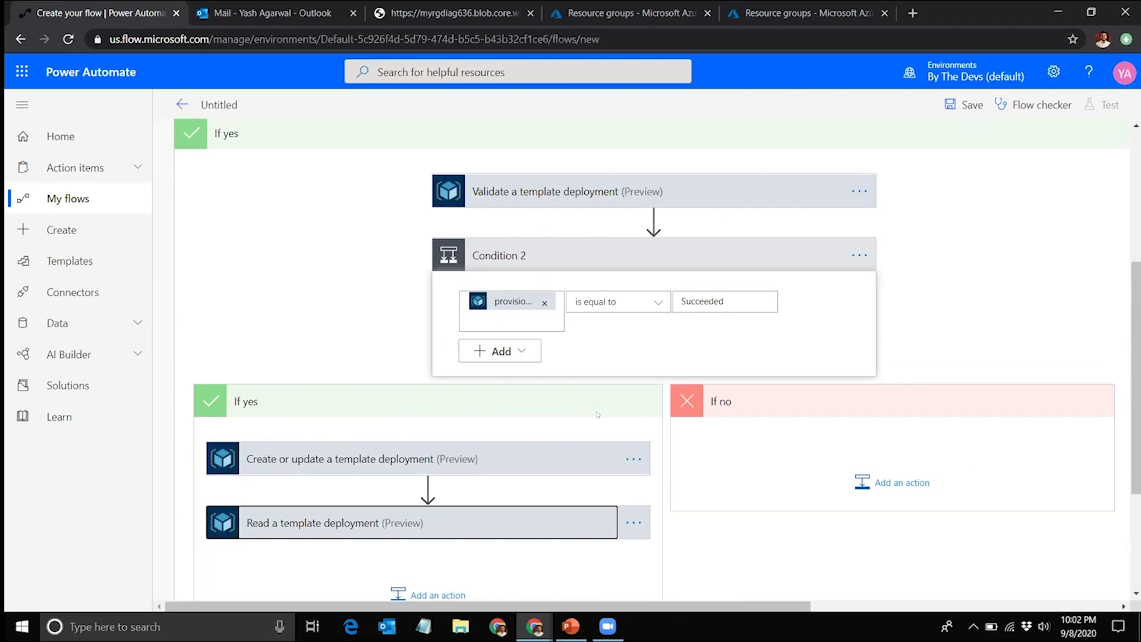
{"action": "scroll", "coordinate": [597, 415], "scroll_direction": "up", "scroll_amount": 4}
{"action": "scroll", "coordinate": [597, 415], "scroll_direction": "down", "scroll_amount": 6}
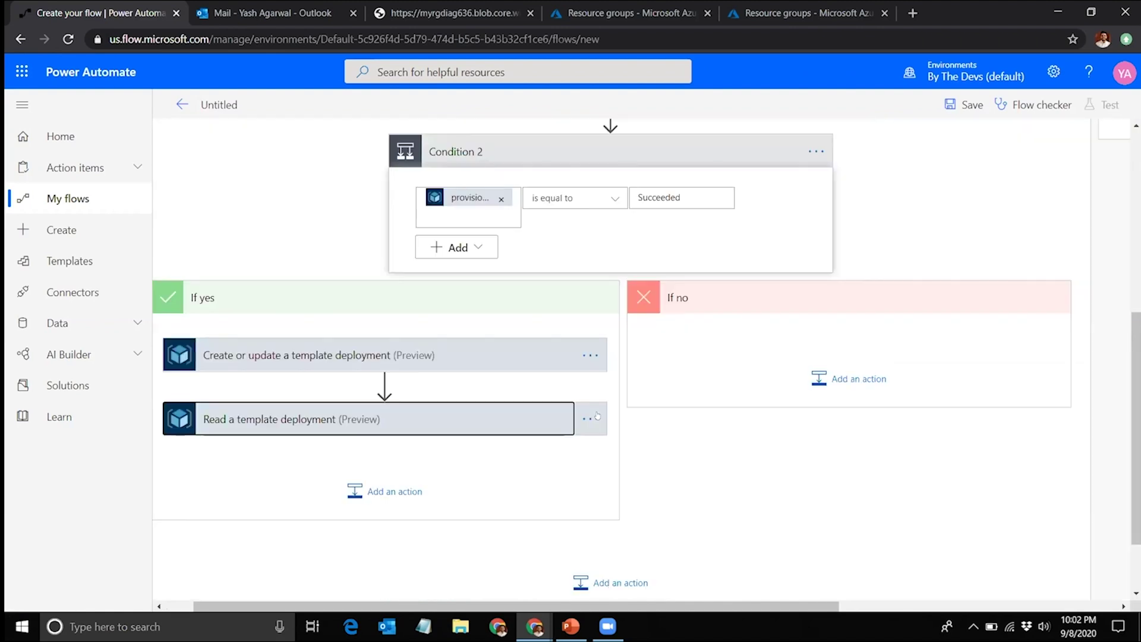
{"action": "scroll", "coordinate": [597, 416], "scroll_direction": "up", "scroll_amount": 4}
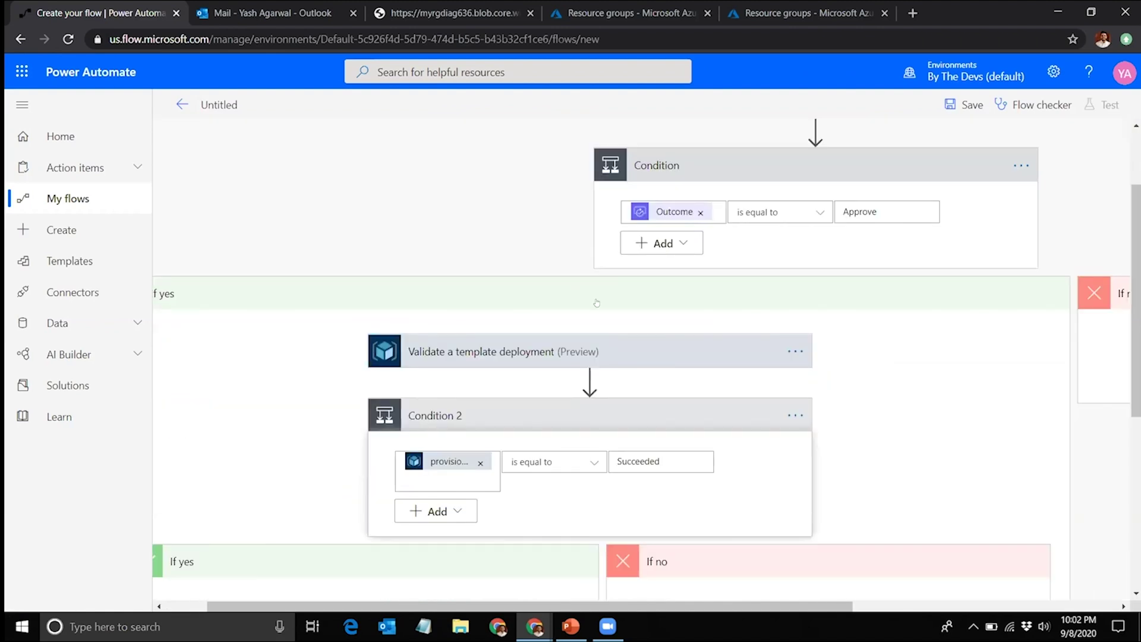
{"action": "scroll", "coordinate": [598, 293], "scroll_direction": "right", "scroll_amount": 2}
{"action": "scroll", "coordinate": [598, 292], "scroll_direction": "down", "scroll_amount": 1}
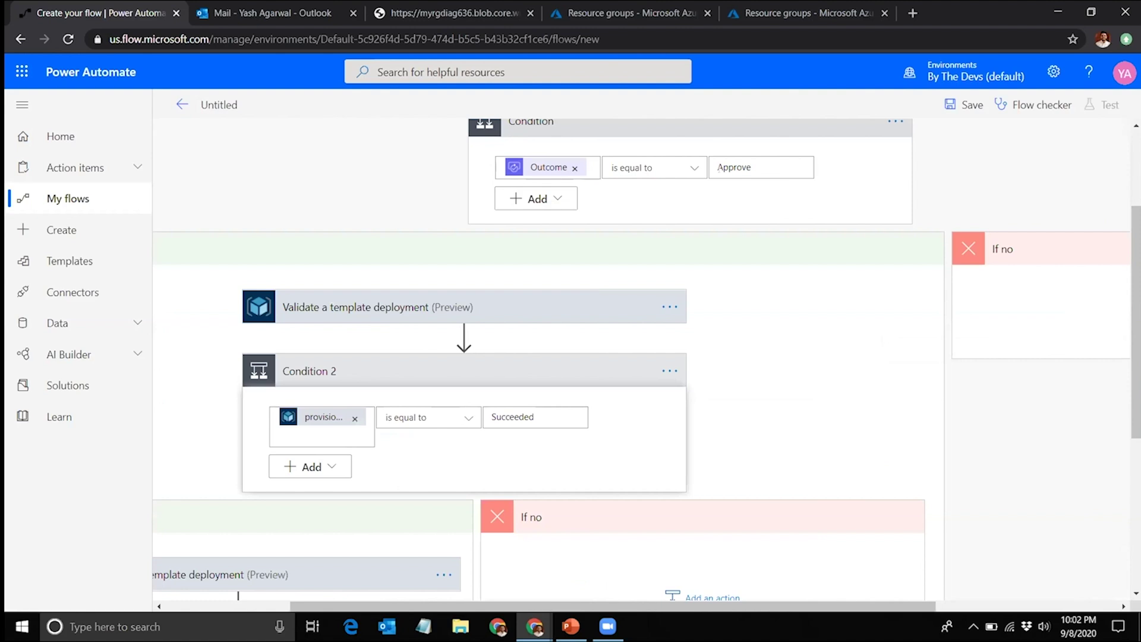
{"action": "scroll", "coordinate": [746, 328], "scroll_direction": "right", "scroll_amount": 1}
{"action": "scroll", "coordinate": [746, 328], "scroll_direction": "down", "scroll_amount": 1}
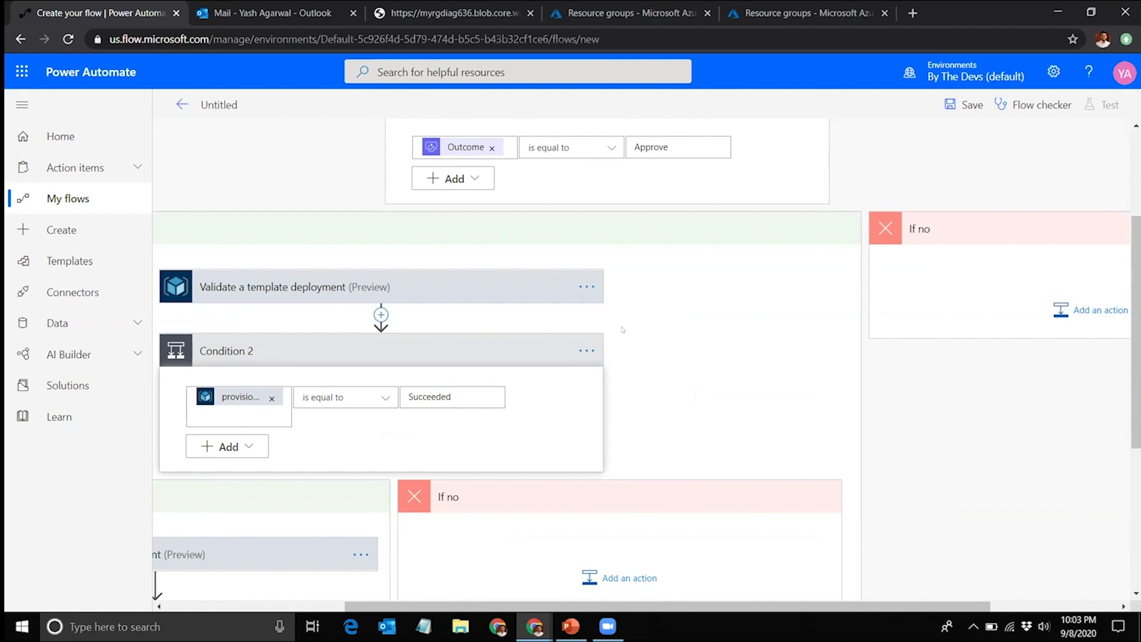
Step: Expand the "Validate a template deployment" action and examine its settings along with Condition 2 and its branches
{"action": "scroll", "coordinate": [579, 383], "scroll_direction": "left", "scroll_amount": 4}
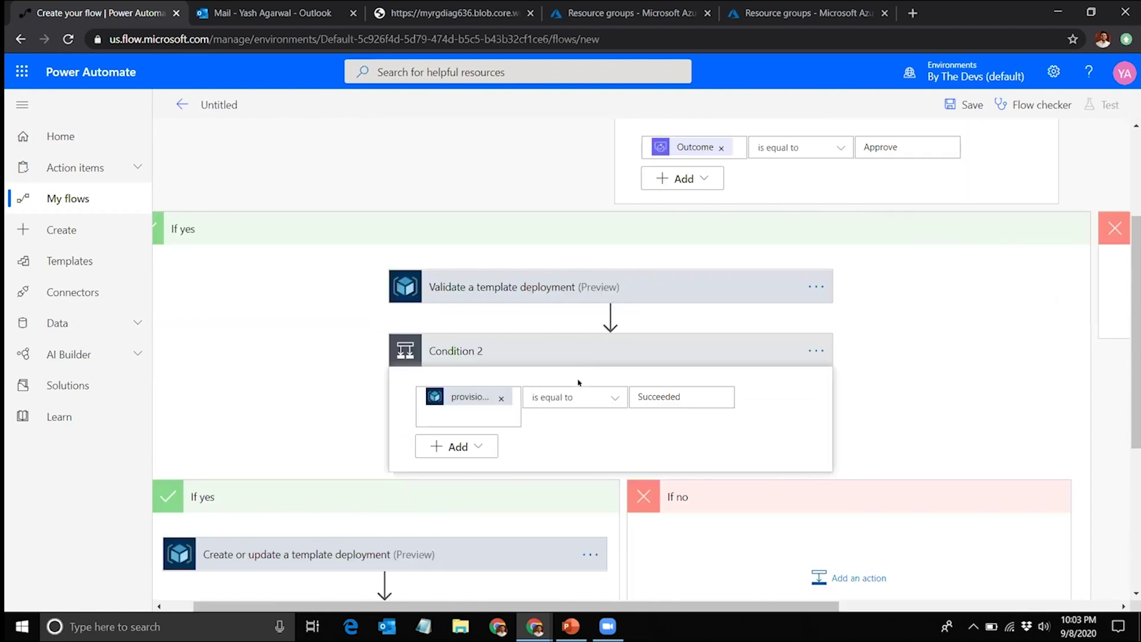
{"action": "scroll", "coordinate": [562, 148], "scroll_direction": "down", "scroll_amount": 2}
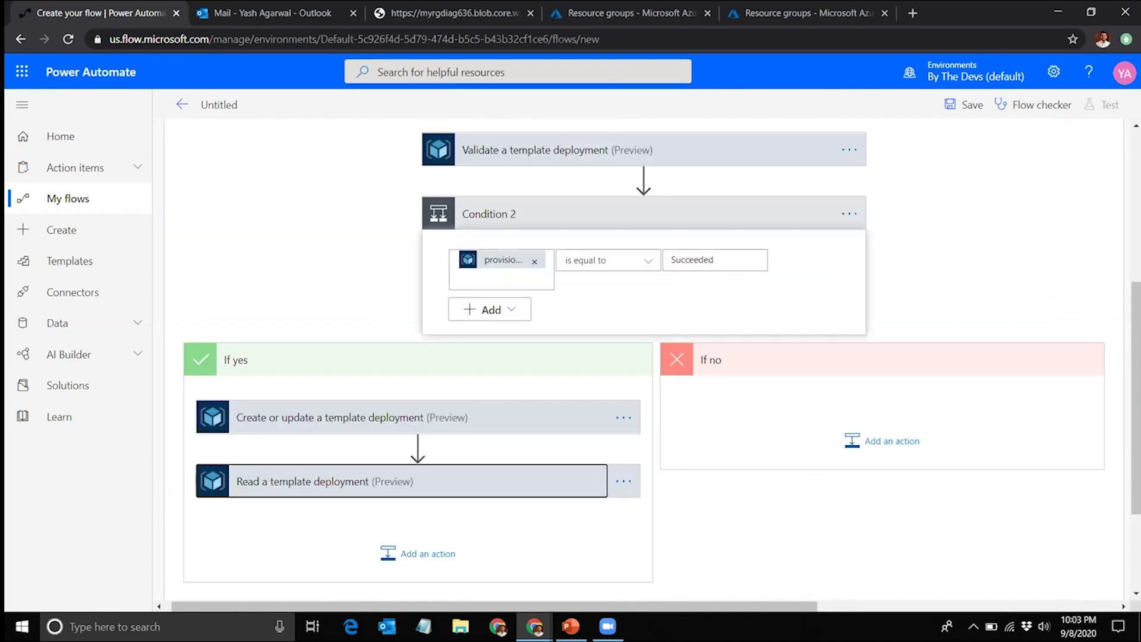
{"action": "left_click", "coordinate": [561, 150]}
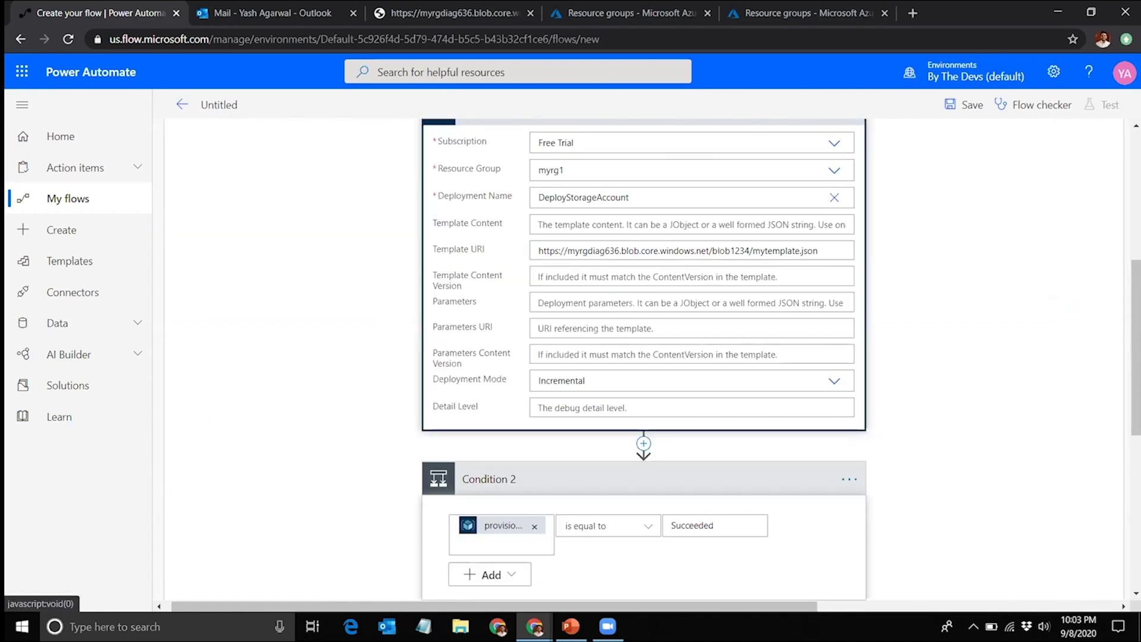
{"action": "scroll", "coordinate": [689, 374], "scroll_direction": "down", "scroll_amount": 3}
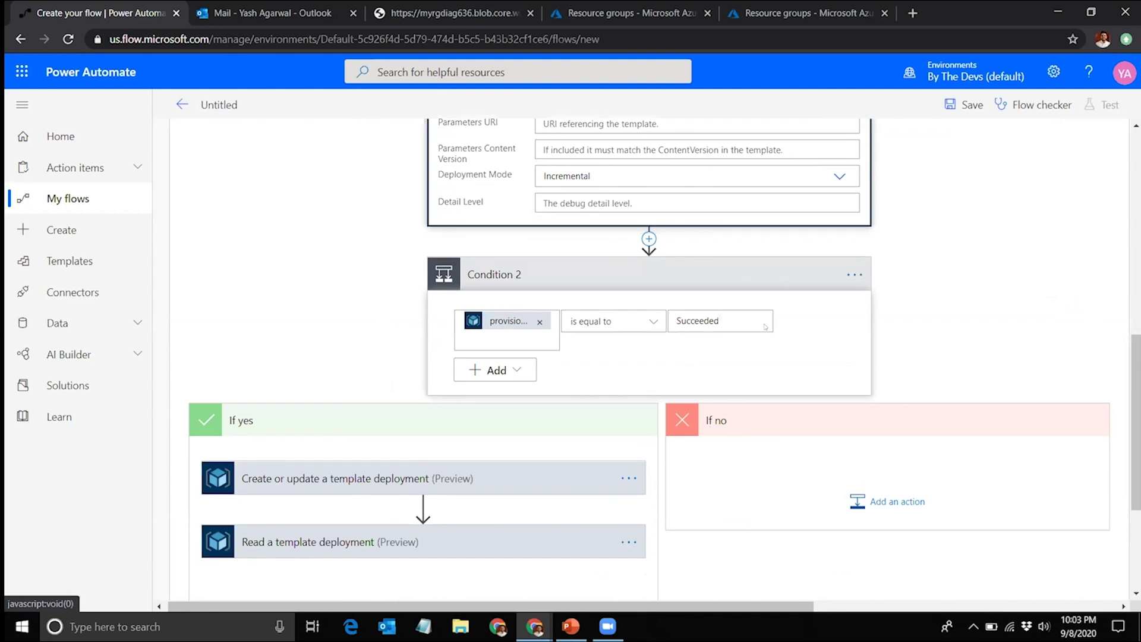
{"action": "scroll", "coordinate": [865, 406], "scroll_direction": "down", "scroll_amount": 1}
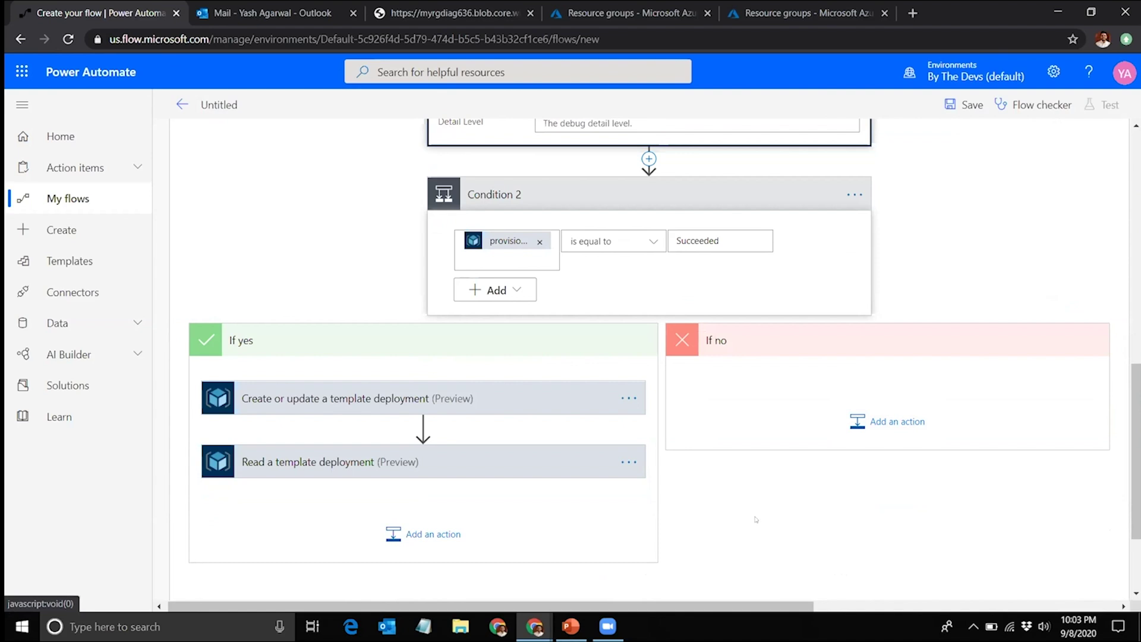
{"action": "scroll", "coordinate": [697, 300], "scroll_direction": "up", "scroll_amount": 1}
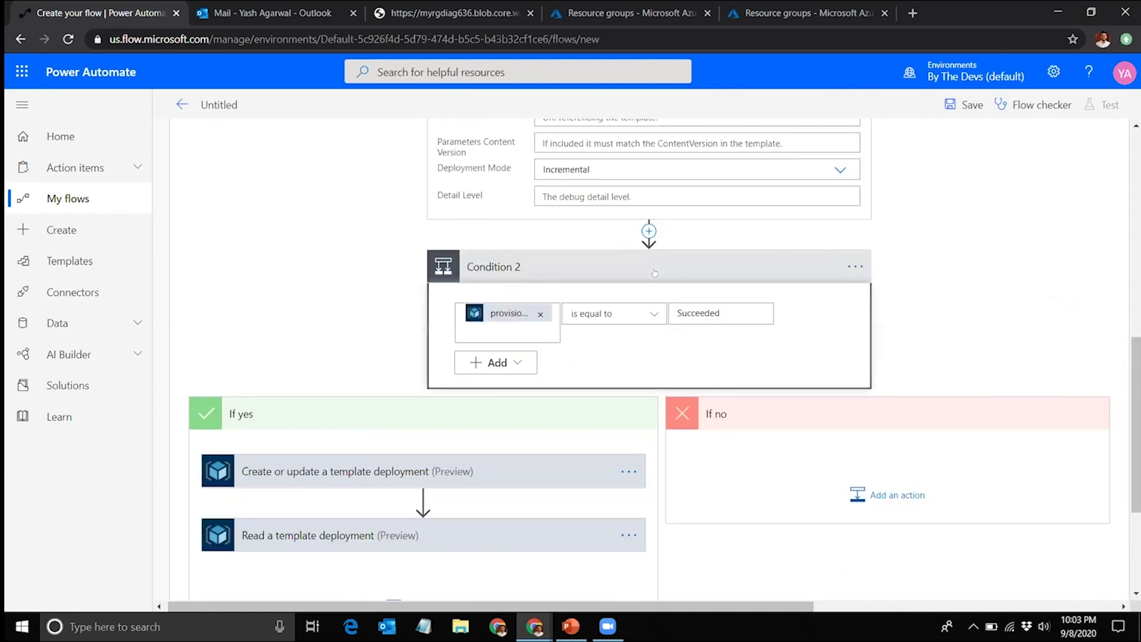
{"action": "scroll", "coordinate": [684, 279], "scroll_direction": "up", "scroll_amount": 1}
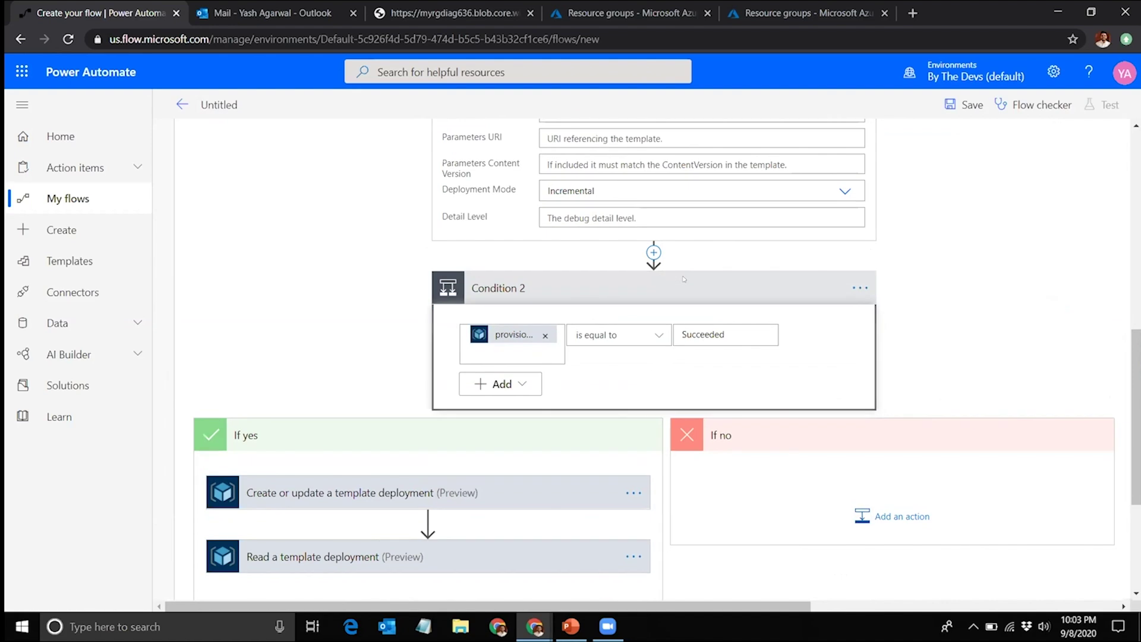
Step: Add an Office 365 Outlook "Send an email (V2)" action after "Read a template deployment" in Condition 2's If yes branch
{"action": "scroll", "coordinate": [813, 453], "scroll_direction": "down", "scroll_amount": 2}
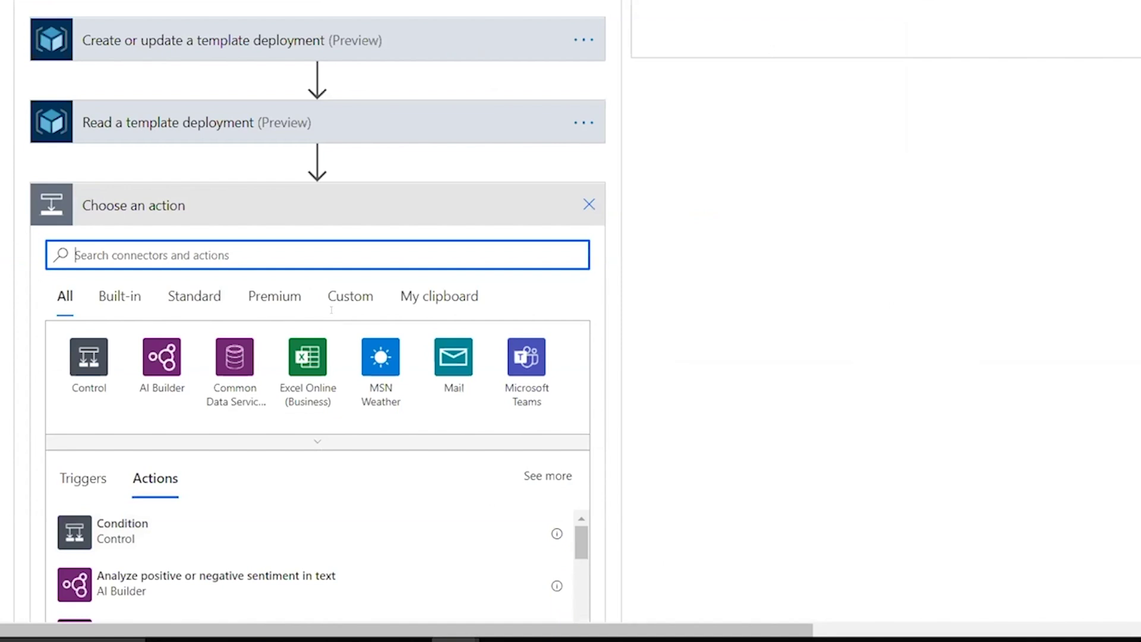
{"action": "type", "text": "email"}
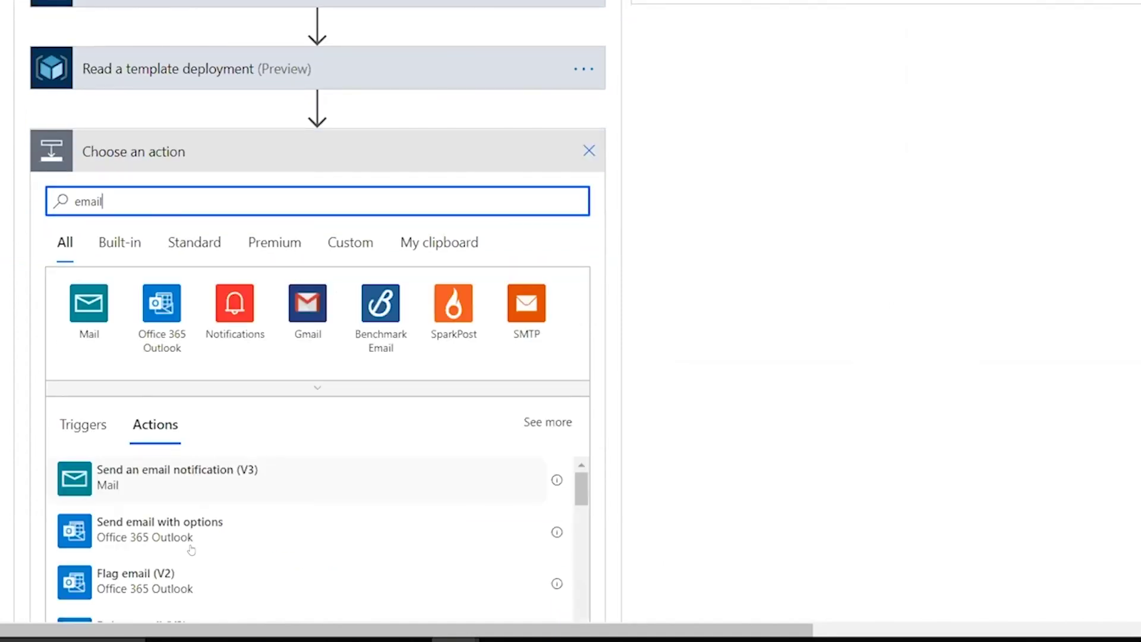
{"action": "scroll", "coordinate": [205, 605], "scroll_direction": "down", "scroll_amount": 1}
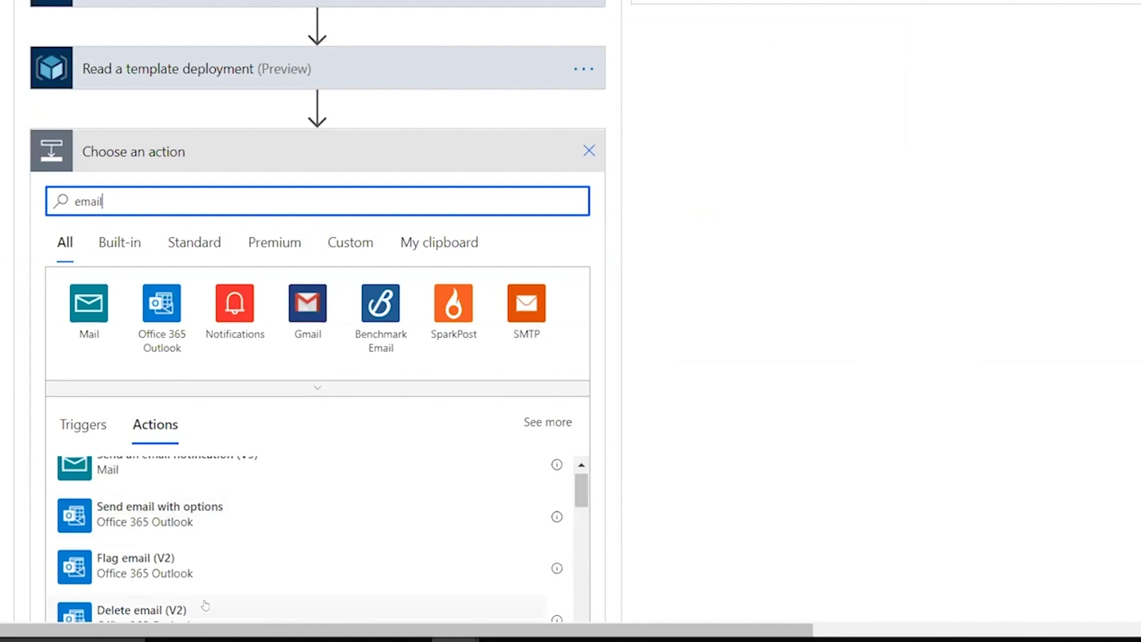
{"action": "scroll", "coordinate": [386, 549], "scroll_direction": "down", "scroll_amount": 3}
{"action": "scroll", "coordinate": [171, 232], "scroll_direction": "down", "scroll_amount": 2}
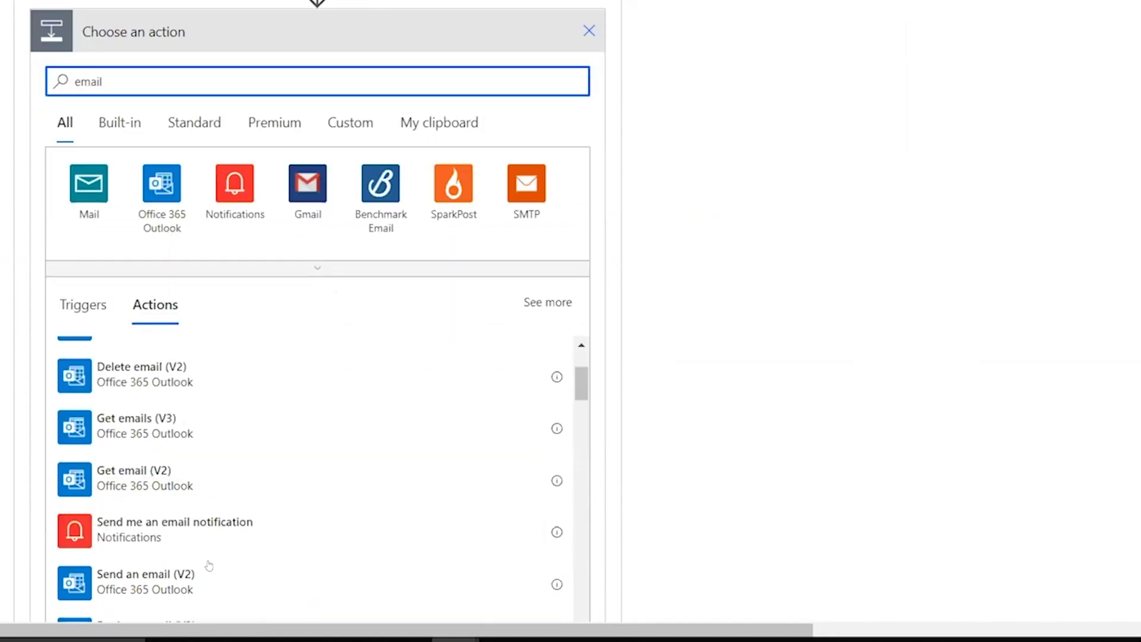
{"action": "left_click", "coordinate": [208, 565]}
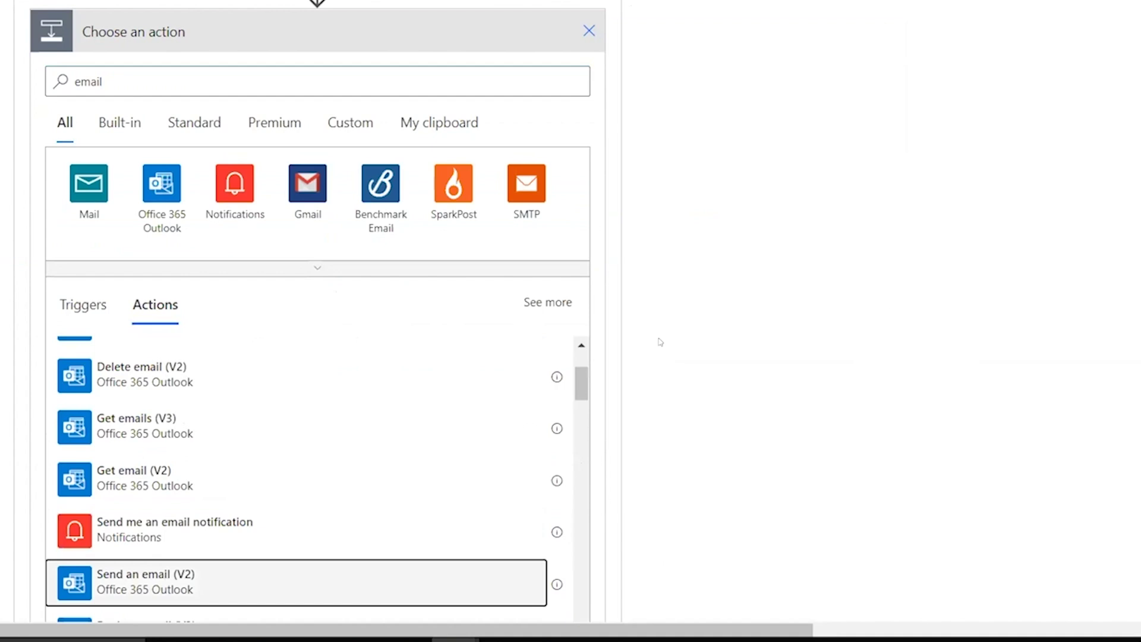
{"action": "scroll", "coordinate": [396, 220], "scroll_direction": "up", "scroll_amount": 1}
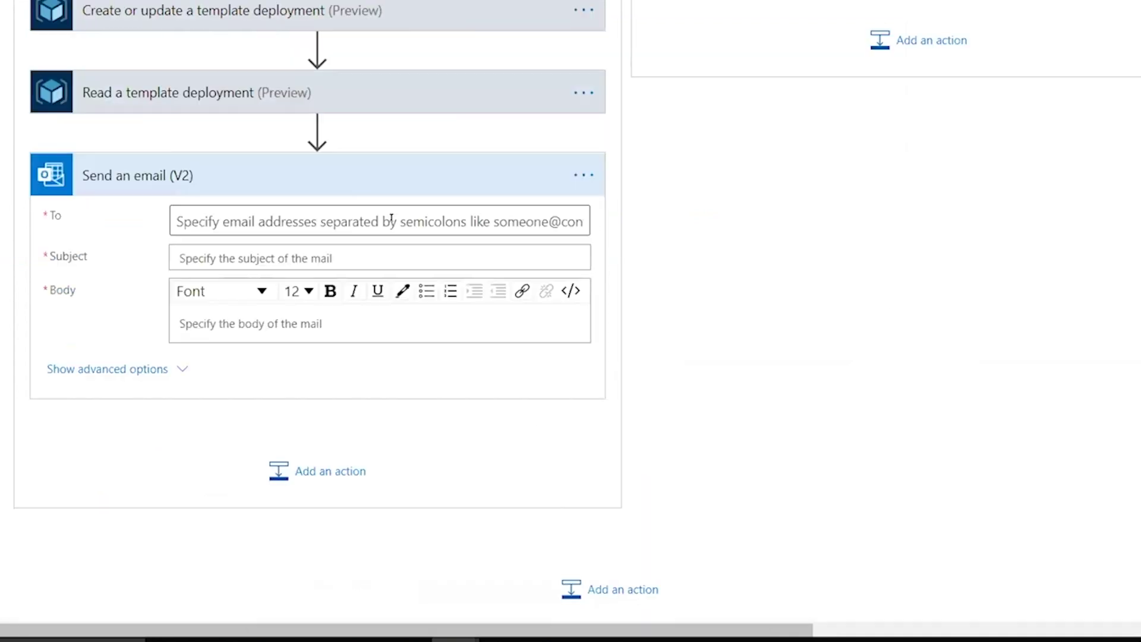
Step: Fill the To field of the "Send an email (V2)" action with the incoming email's From dynamic value
{"action": "left_click", "coordinate": [391, 219]}
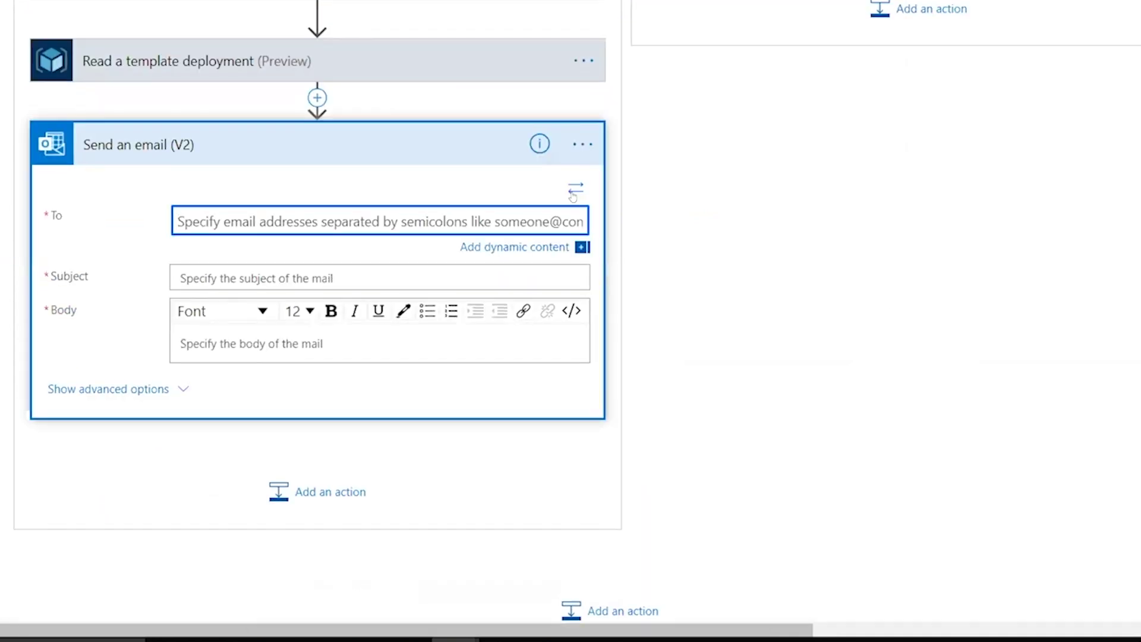
{"action": "left_click", "coordinate": [581, 247]}
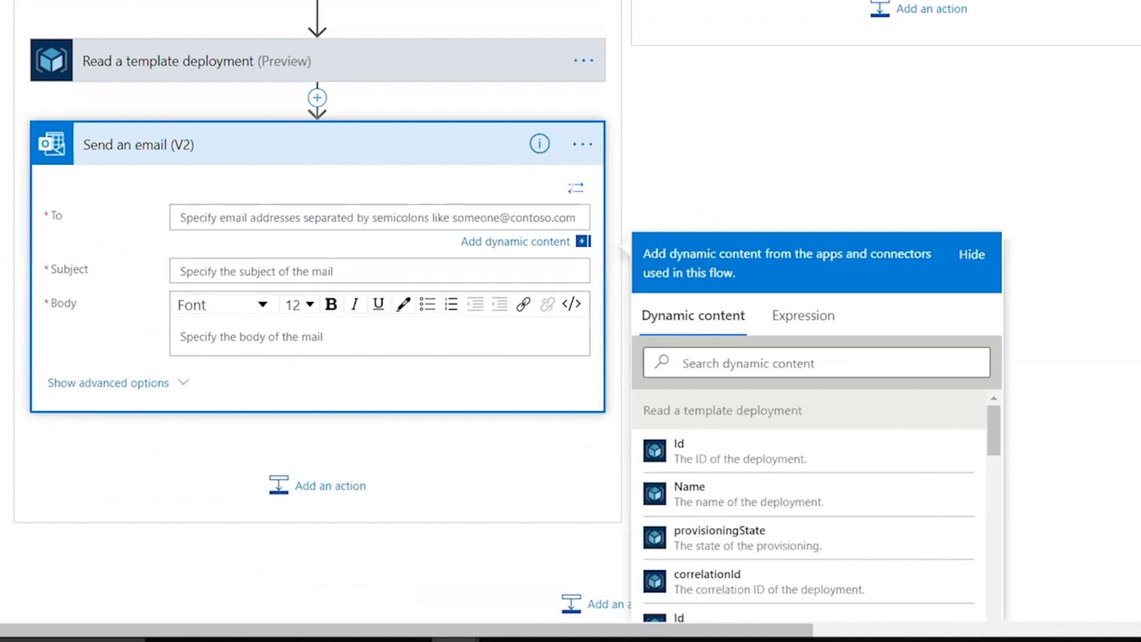
{"action": "left_click", "coordinate": [724, 363]}
{"action": "type", "text": "from"}
{"action": "scroll", "coordinate": [744, 505], "scroll_direction": "down", "scroll_amount": 2}
{"action": "left_click", "coordinate": [744, 506]}
{"action": "scroll", "coordinate": [244, 196], "scroll_direction": "up", "scroll_amount": 1}
{"action": "left_click", "coordinate": [244, 196]}
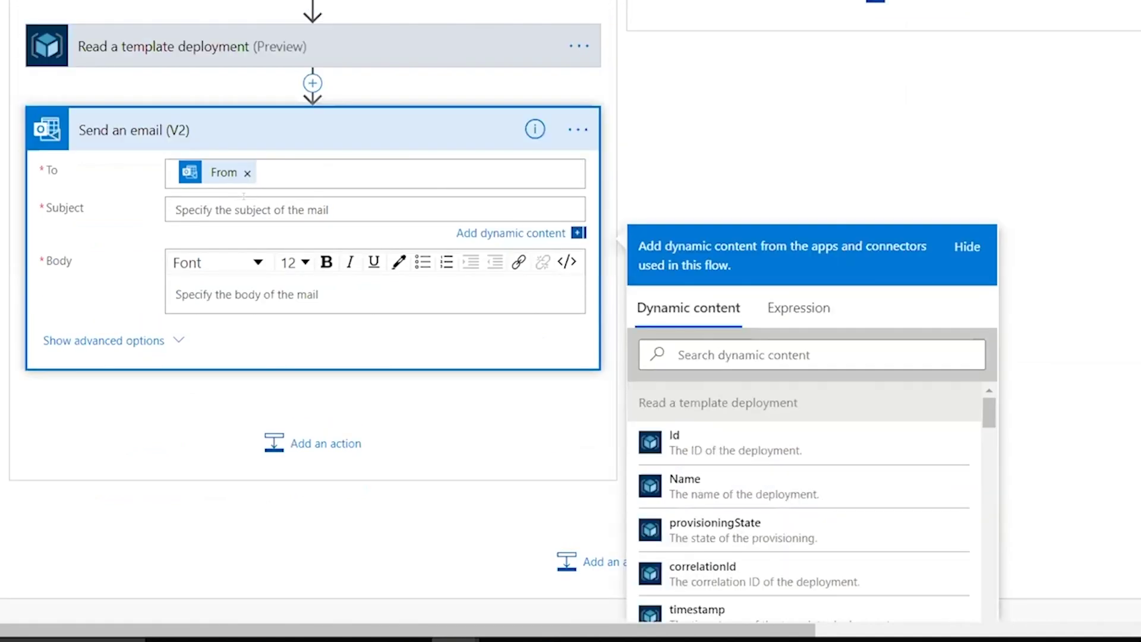
{"action": "type", "text": "Storage"}
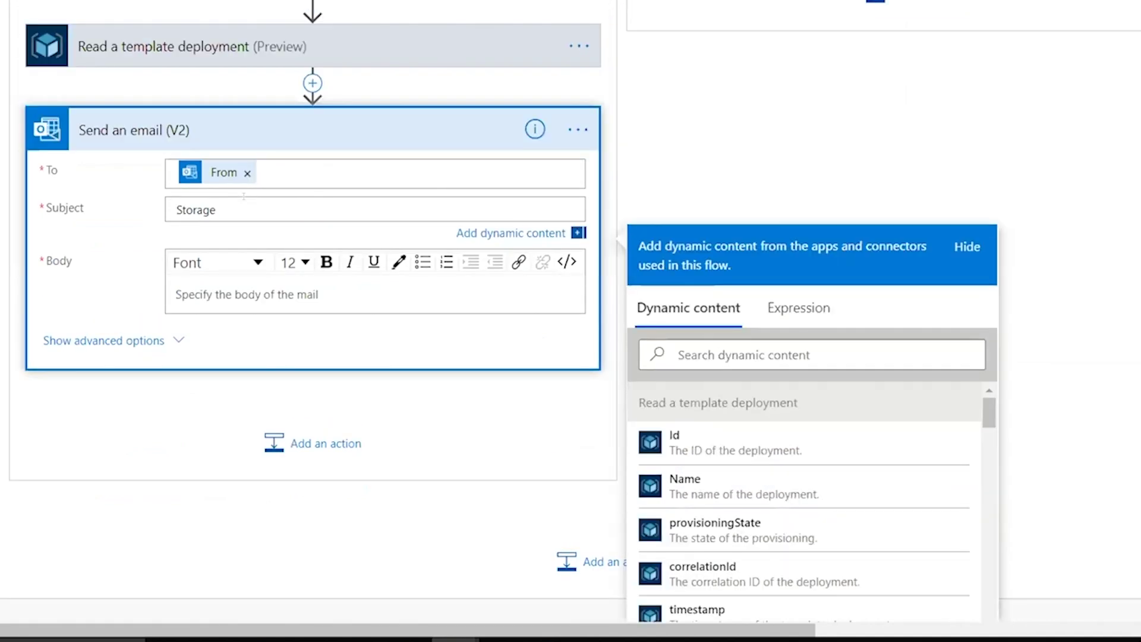
{"action": "key", "text": "BackSpace"}
{"action": "key", "text": "BackSpace"}
{"action": "key", "text": "BackSpace"}
{"action": "key", "text": "BackSpace"}
{"action": "key", "text": "BackSpace"}
{"action": "key", "text": "BackSpace"}
{"action": "key", "text": "BackSpace"}
Step: Fill the email's Subject with the incoming email's Subject dynamic value followed by "Provisioned"
{"action": "left_click", "coordinate": [736, 356]}
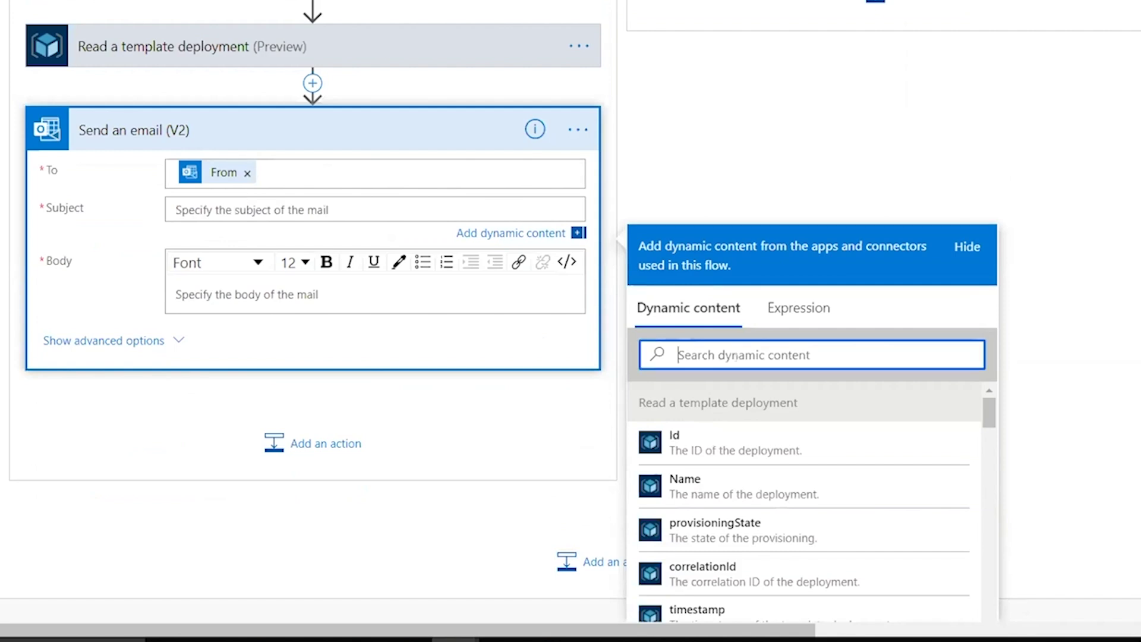
{"action": "type", "text": "su"}
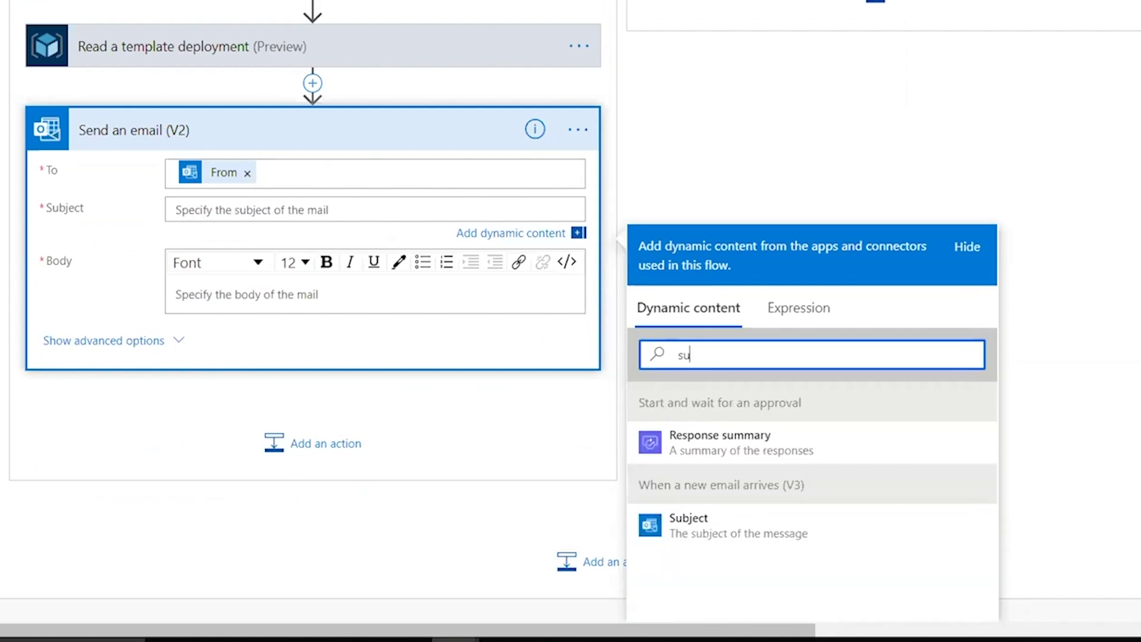
{"action": "type", "text": "bj"}
{"action": "left_click", "coordinate": [723, 428]}
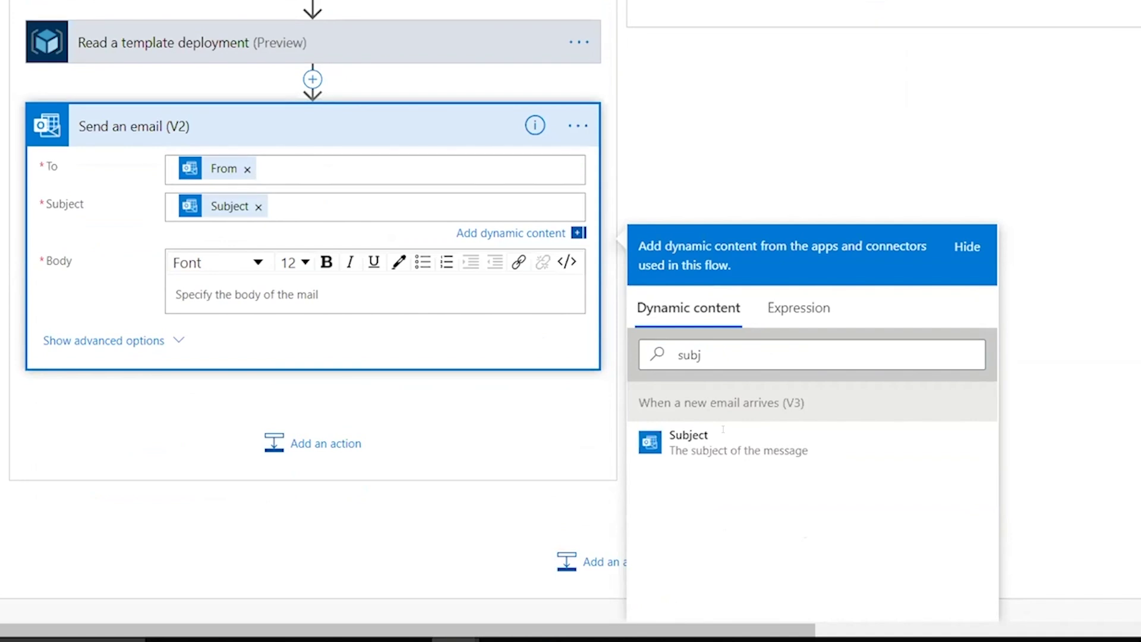
{"action": "type", "text": "Provisioned"}
Step: Write the email body as "Hi!" and, on a new line, "Below are the details of the requested resource.", ending with a line break
{"action": "left_click", "coordinate": [340, 305]}
{"action": "type", "text": "Hi!"}
{"action": "key", "text": "Return"}
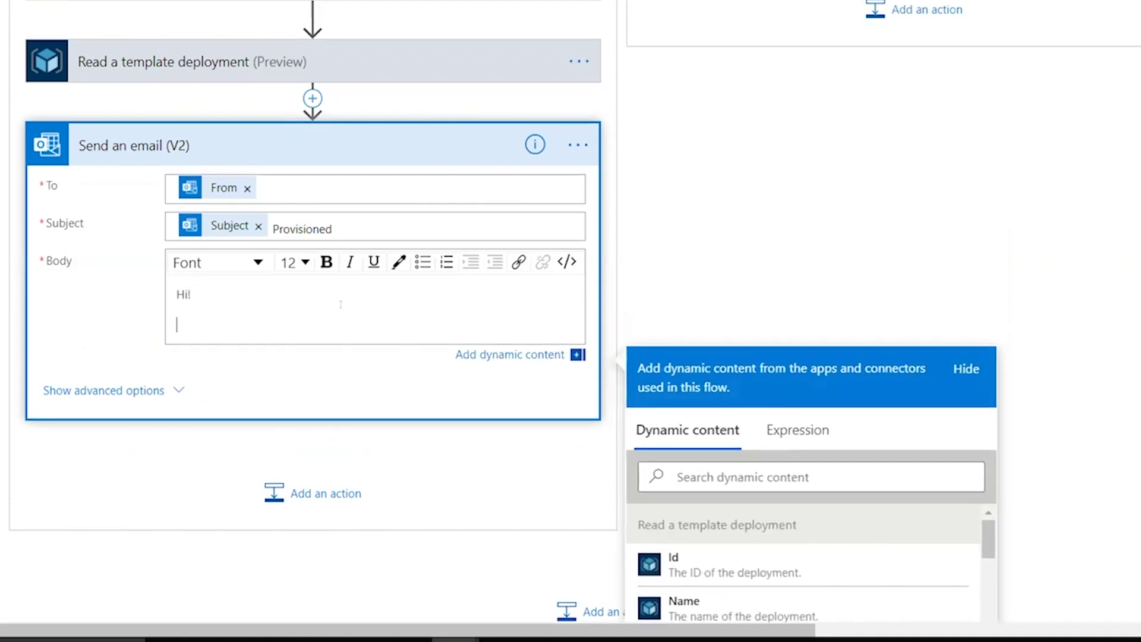
{"action": "type", "text": "Below is the"}
{"action": "key", "text": "BackSpace"}
{"action": "key", "text": "BackSpace"}
{"action": "key", "text": "BackSpace"}
{"action": "key", "text": "BackSpace"}
{"action": "key", "text": "BackSpace"}
{"action": "key", "text": "BackSpace"}
{"action": "type", "text": "are the details of the"}
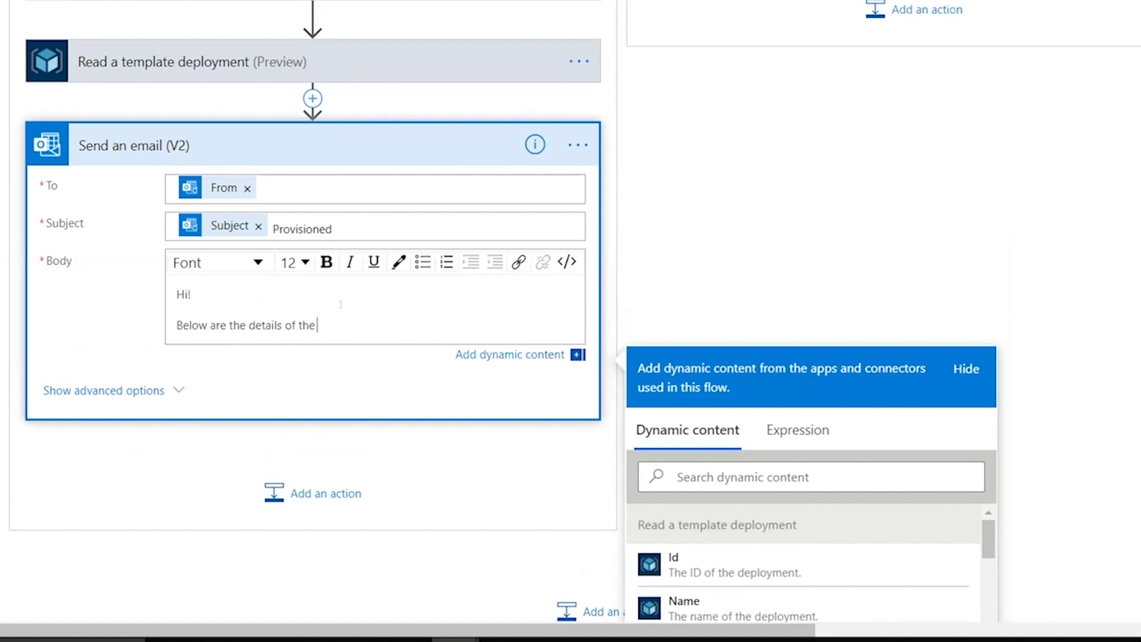
{"action": "type", "text": " requested resource."}
{"action": "scroll", "coordinate": [341, 304], "scroll_direction": "down", "scroll_amount": 1}
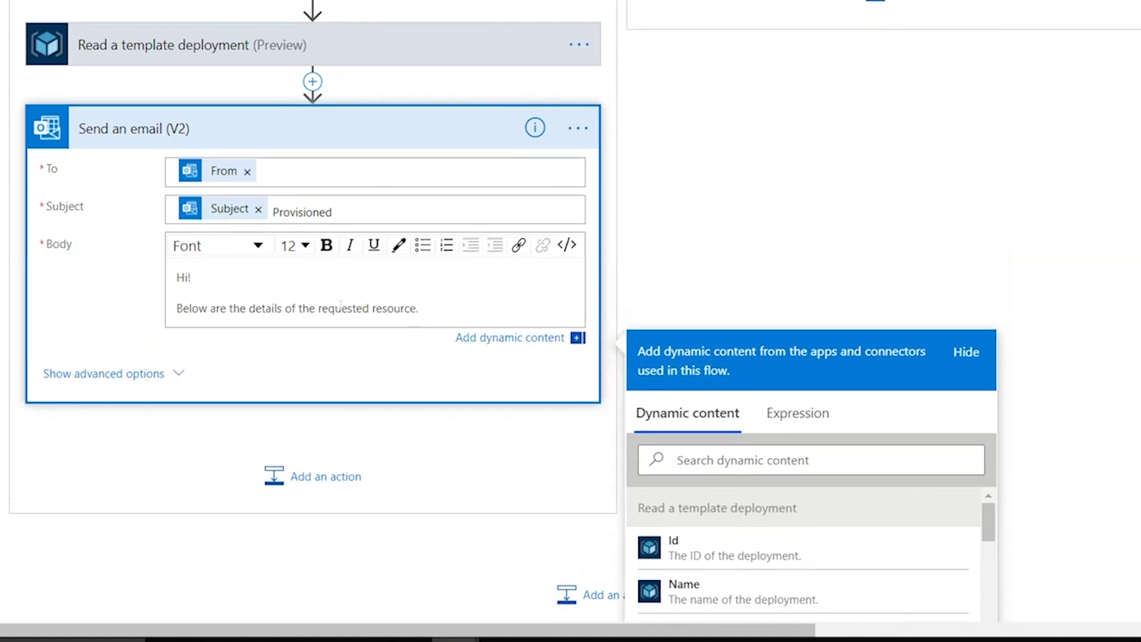
{"action": "key", "text": "Return"}
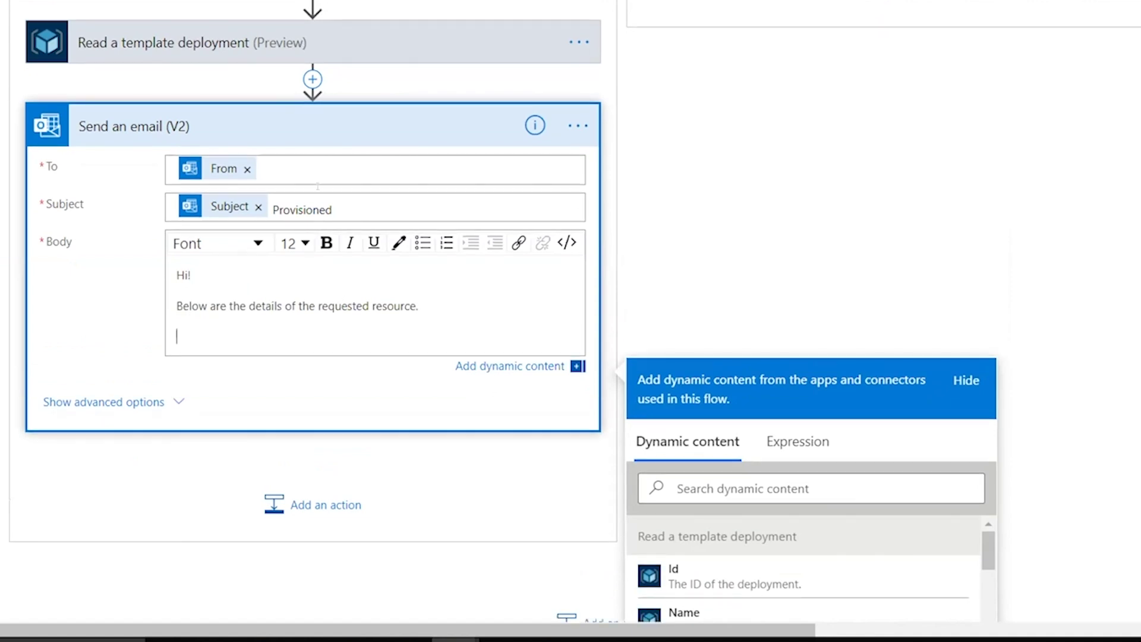
Step: Insert the body dynamic value of "Read a template deployment" on the last line of the email body
{"action": "scroll", "coordinate": [318, 187], "scroll_direction": "down", "scroll_amount": 1}
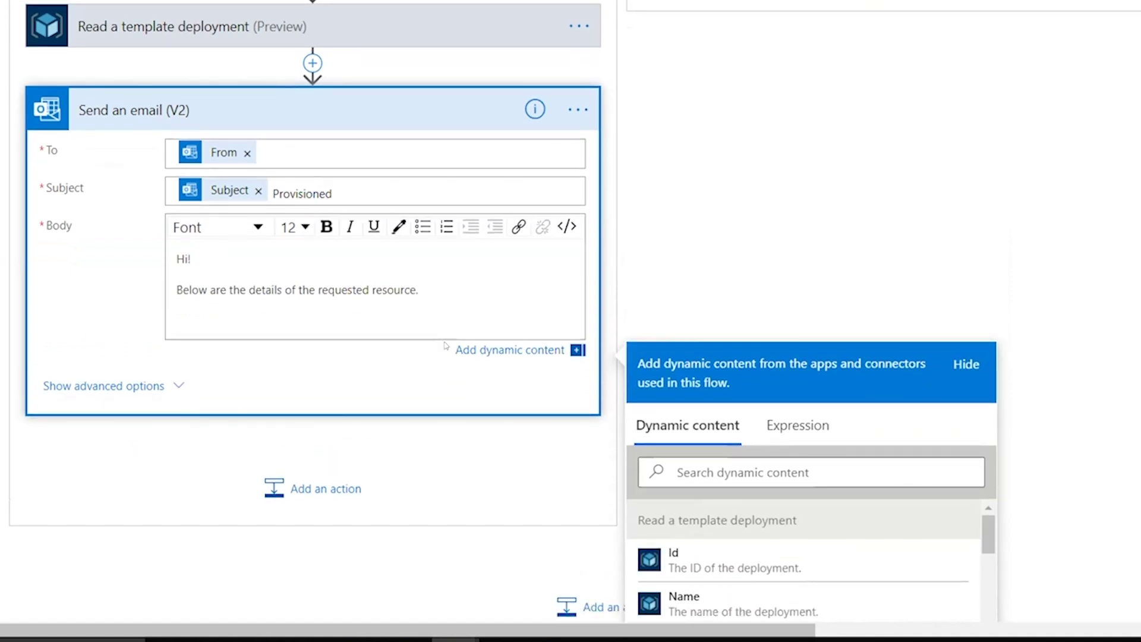
{"action": "scroll", "coordinate": [445, 344], "scroll_direction": "down", "scroll_amount": 3}
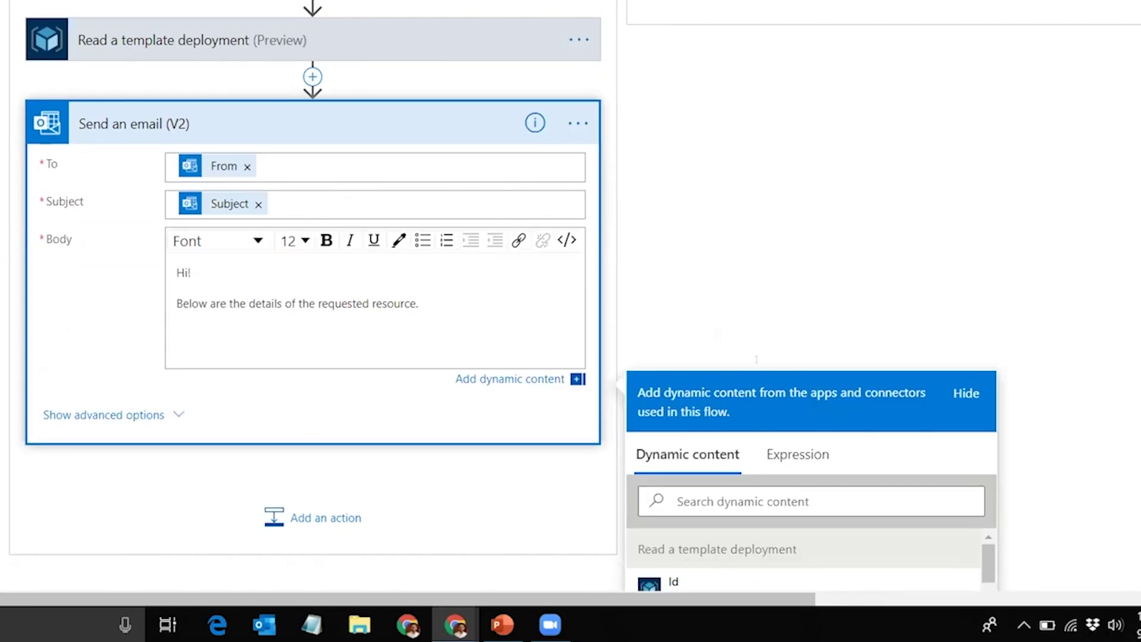
{"action": "scroll", "coordinate": [756, 359], "scroll_direction": "down", "scroll_amount": 3}
{"action": "left_click", "coordinate": [756, 359]}
{"action": "type", "text": "bo"}
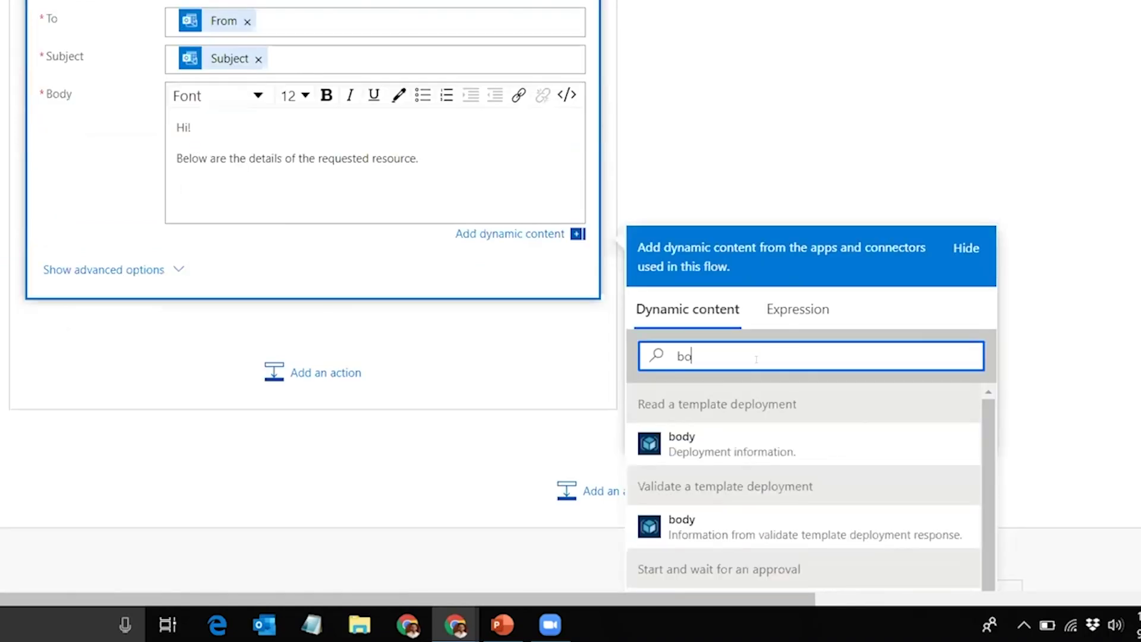
{"action": "type", "text": "dy"}
{"action": "scroll", "coordinate": [756, 359], "scroll_direction": "down", "scroll_amount": 1}
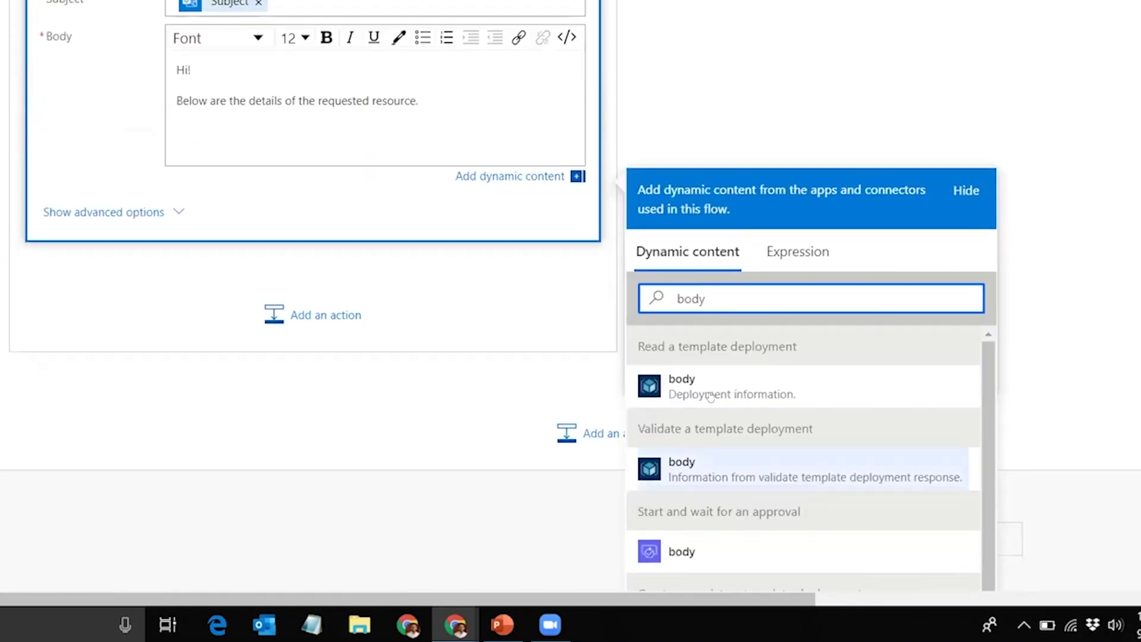
{"action": "left_click", "coordinate": [710, 396]}
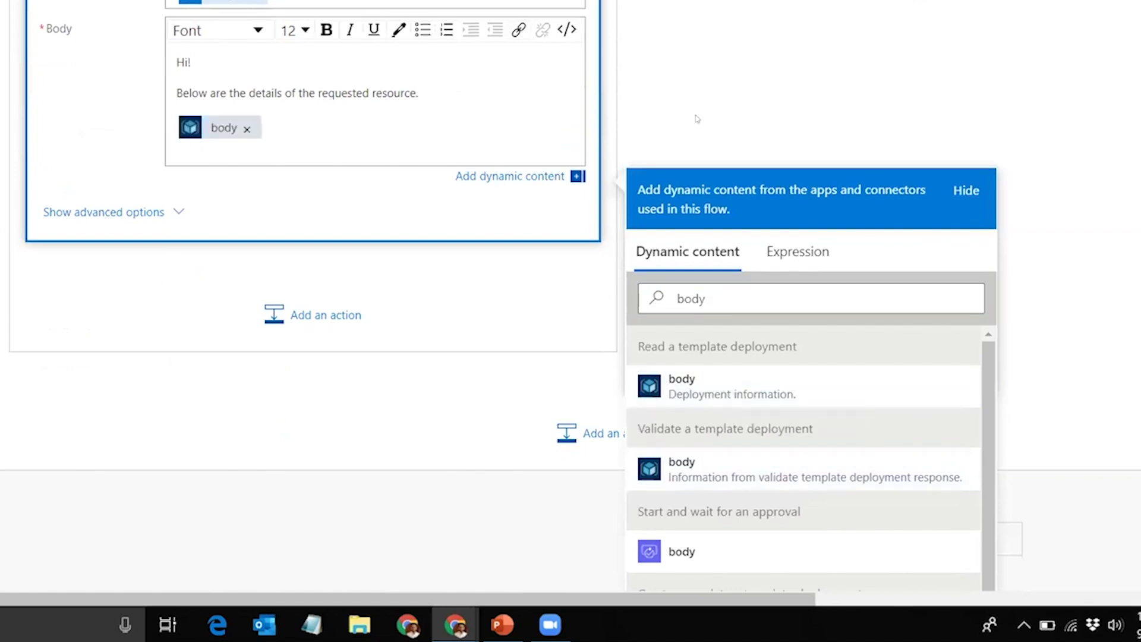
{"action": "left_click", "coordinate": [391, 262]}
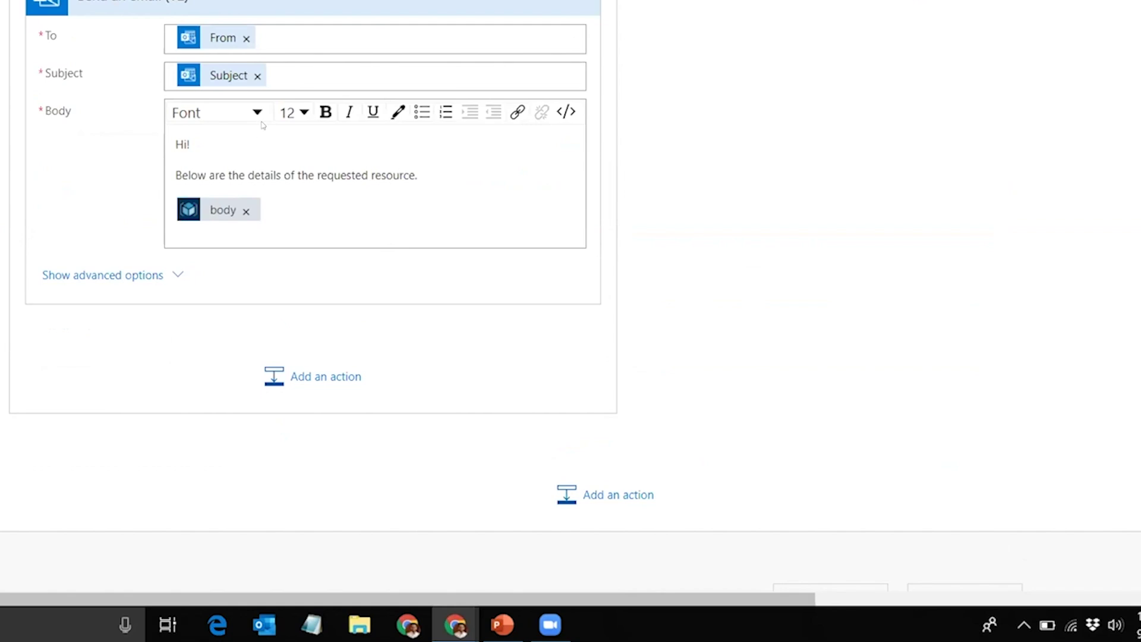
Step: Switch to the mytemplate.json page and examine the storageAccountName entry in the template's outputs
{"action": "scroll", "coordinate": [262, 125], "scroll_direction": "up", "scroll_amount": 2}
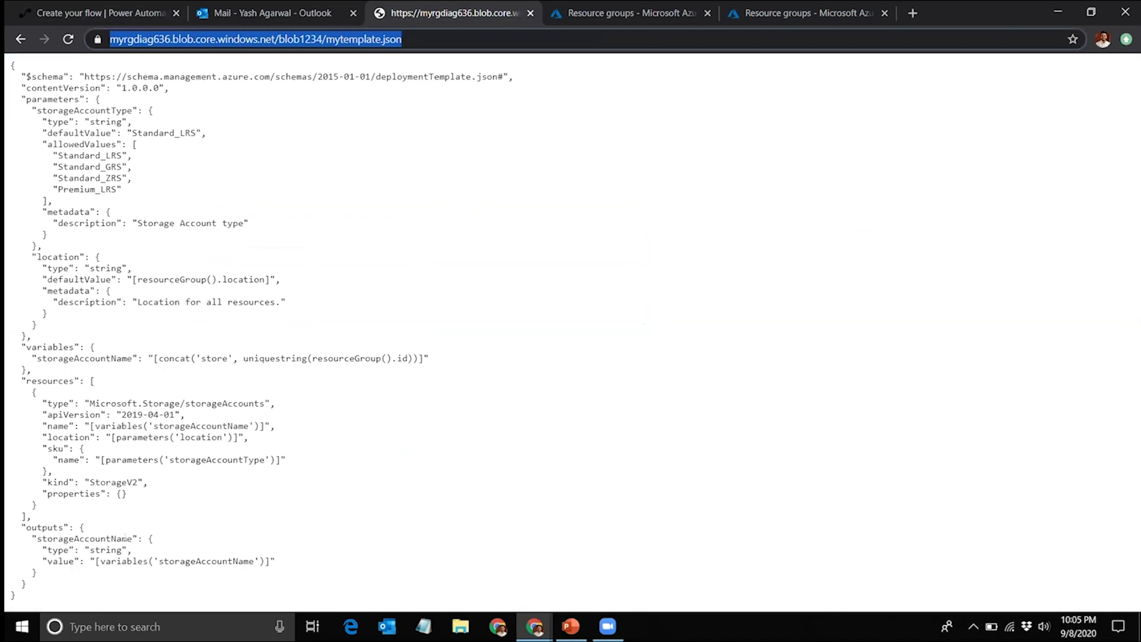
{"action": "left_click_drag", "start_coordinate": [74, 539], "coordinate": [137, 539]}
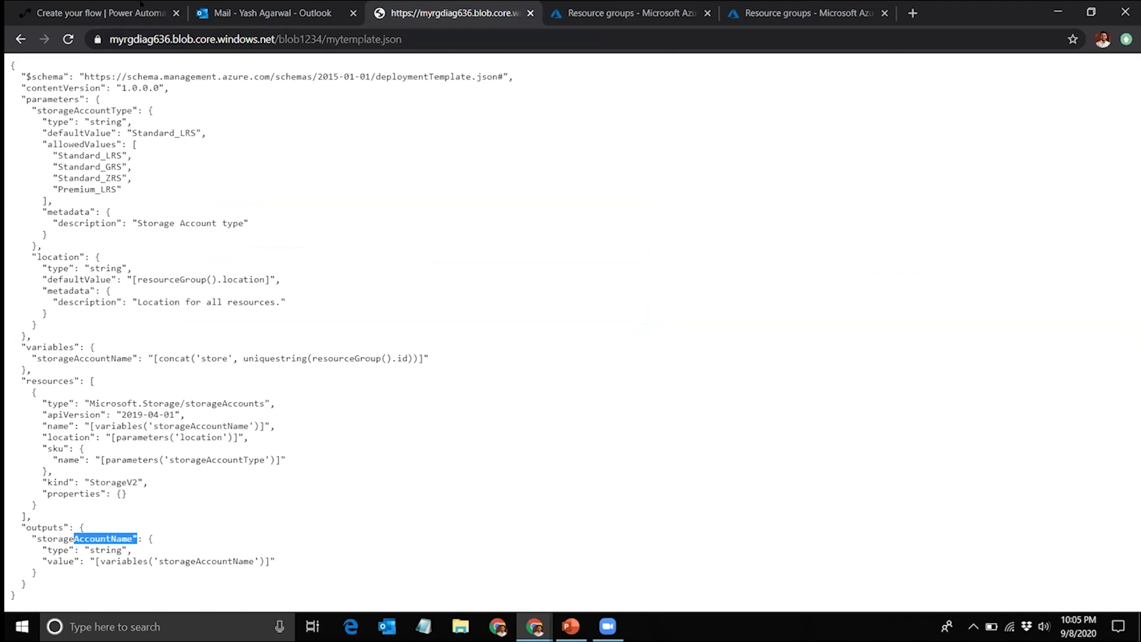
Step: Return to the flow and collapse the If yes branch of the approval Condition
{"action": "scroll", "coordinate": [632, 331], "scroll_direction": "up", "scroll_amount": 1}
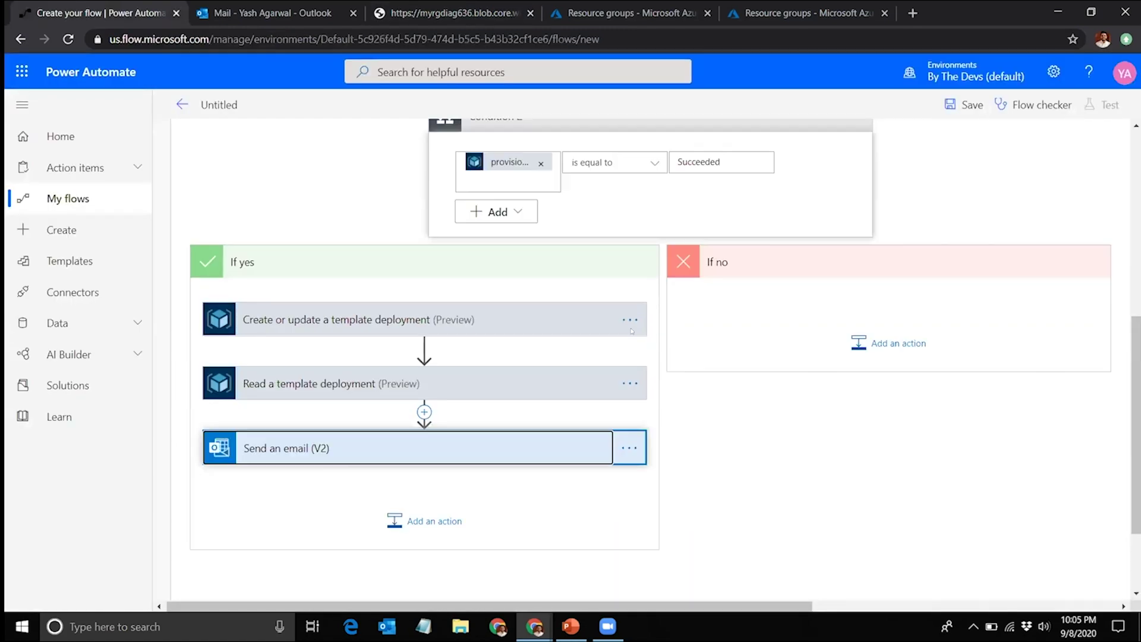
{"action": "scroll", "coordinate": [578, 279], "scroll_direction": "up", "scroll_amount": 3}
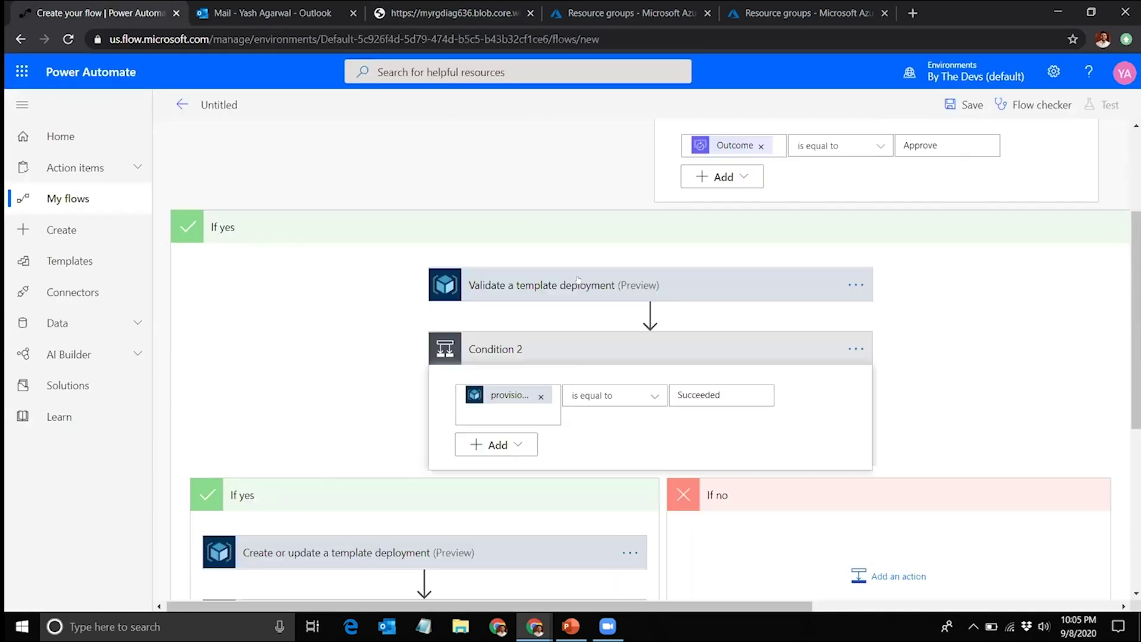
{"action": "left_click", "coordinate": [588, 223]}
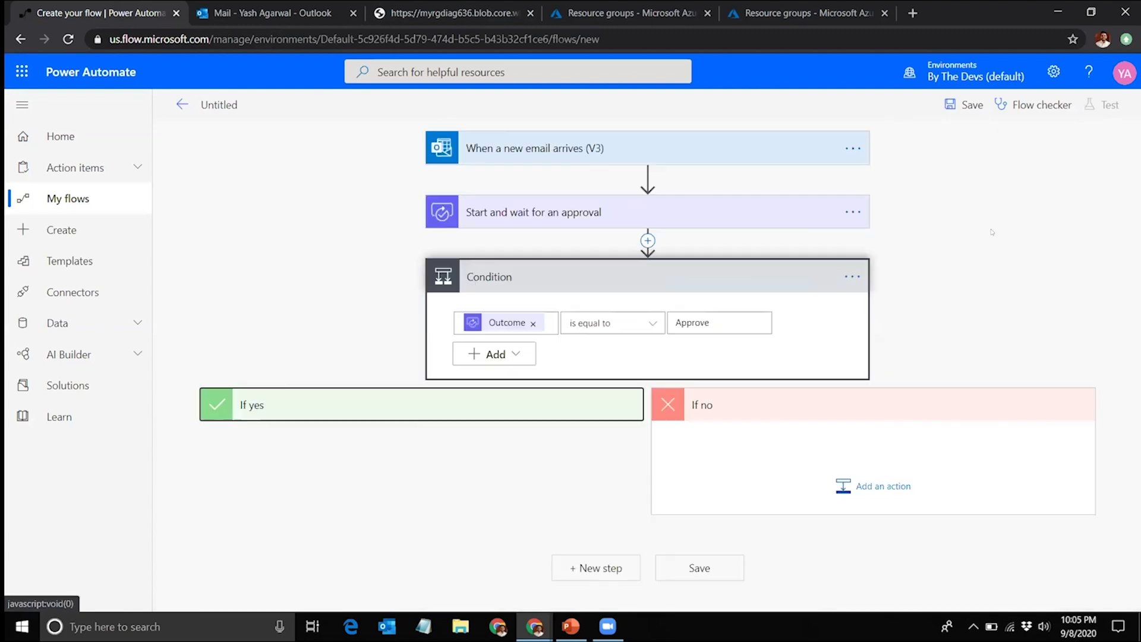
Step: Save the flow and start a test run that waits for a new email in the inbox
{"action": "left_click", "coordinate": [966, 104]}
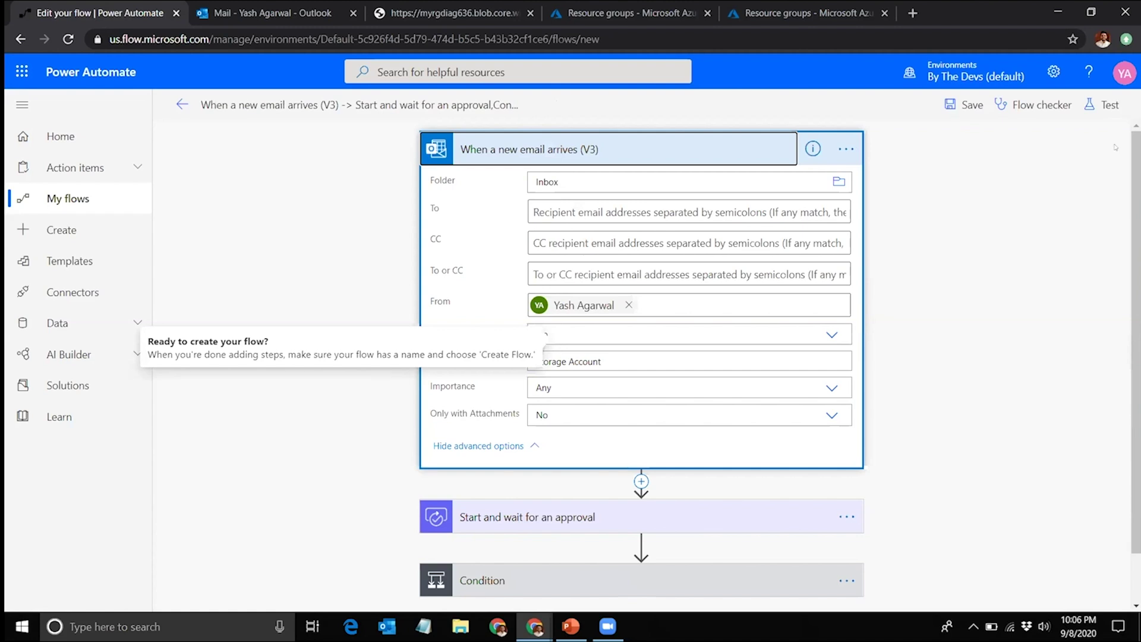
{"action": "left_click", "coordinate": [964, 137]}
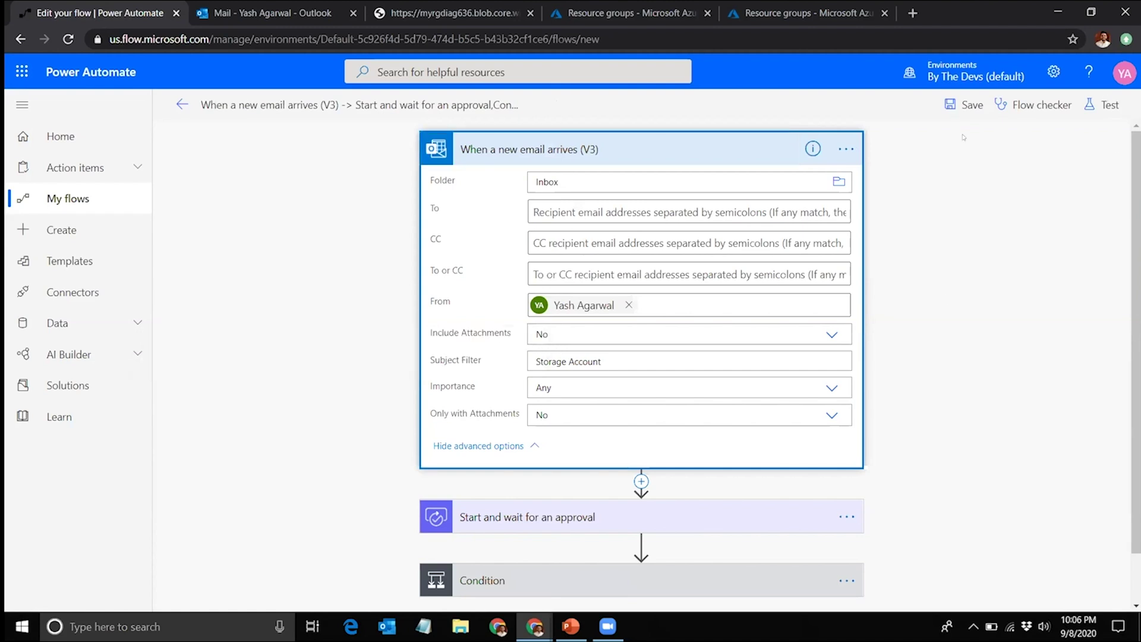
{"action": "left_click", "coordinate": [1102, 104]}
{"action": "left_click", "coordinate": [939, 204]}
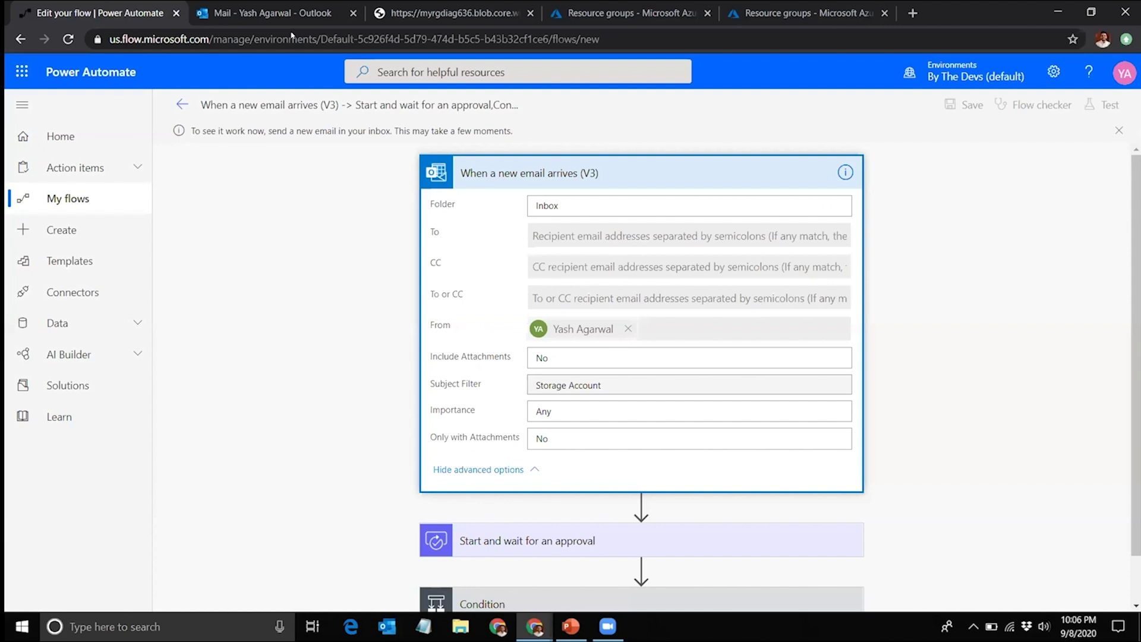
Step: In Outlook, start a new email addressed to the account owner's own onmicrosoft mailbox, with the subject "Storage Account"
{"action": "left_click", "coordinate": [274, 12]}
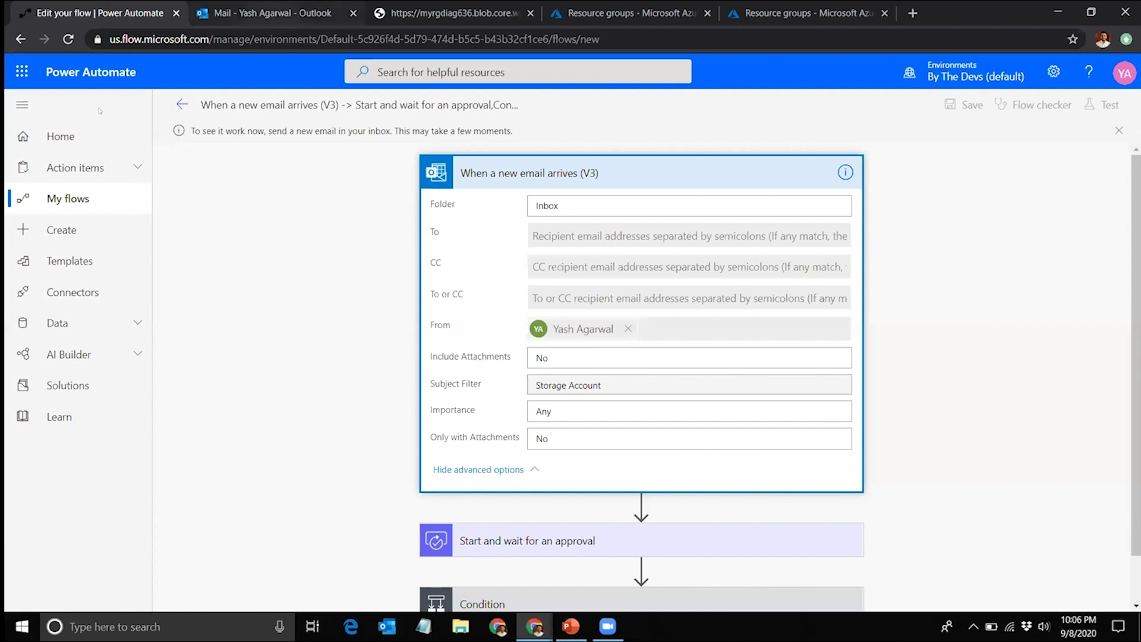
{"action": "left_click", "coordinate": [99, 109]}
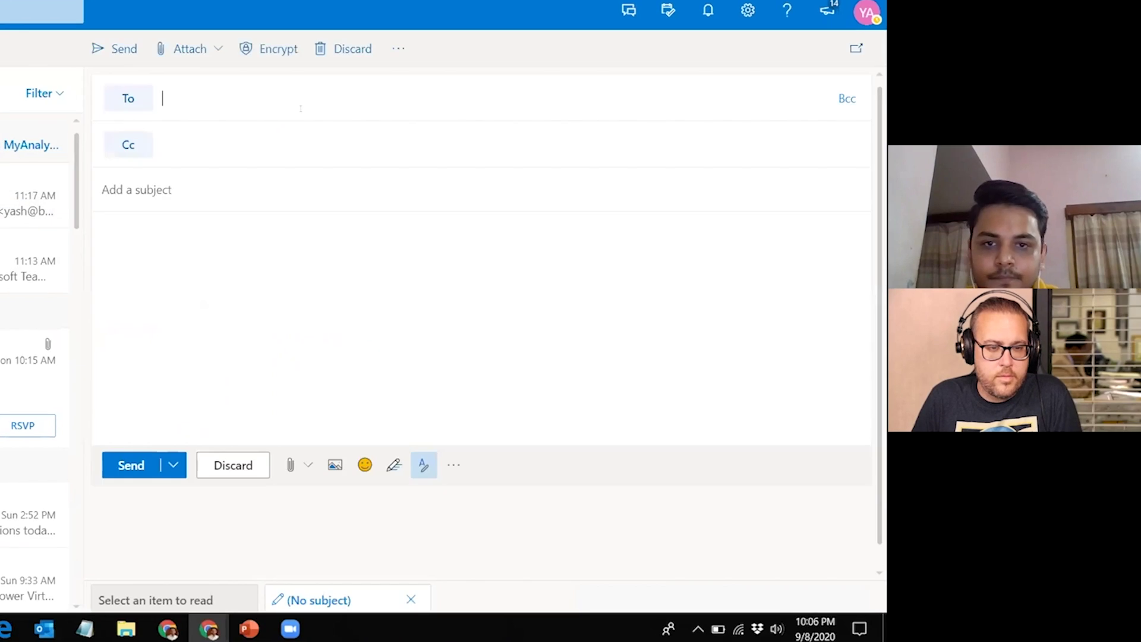
{"action": "type", "text": "yash"}
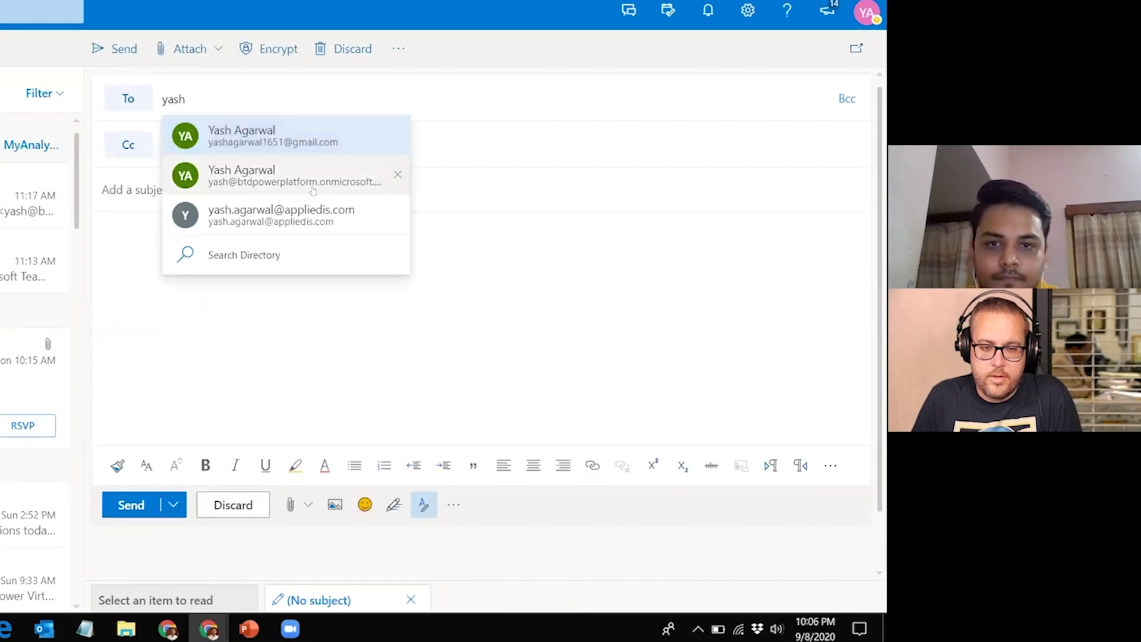
{"action": "left_click", "coordinate": [313, 187]}
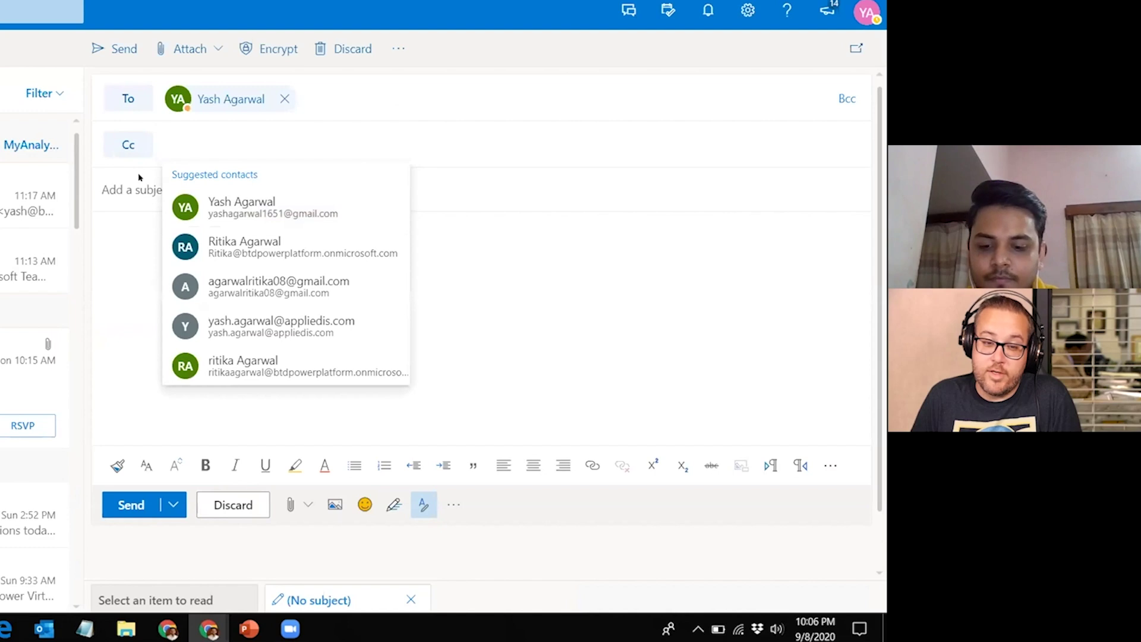
{"action": "left_click", "coordinate": [140, 177]}
{"action": "type", "text": "Stora"}
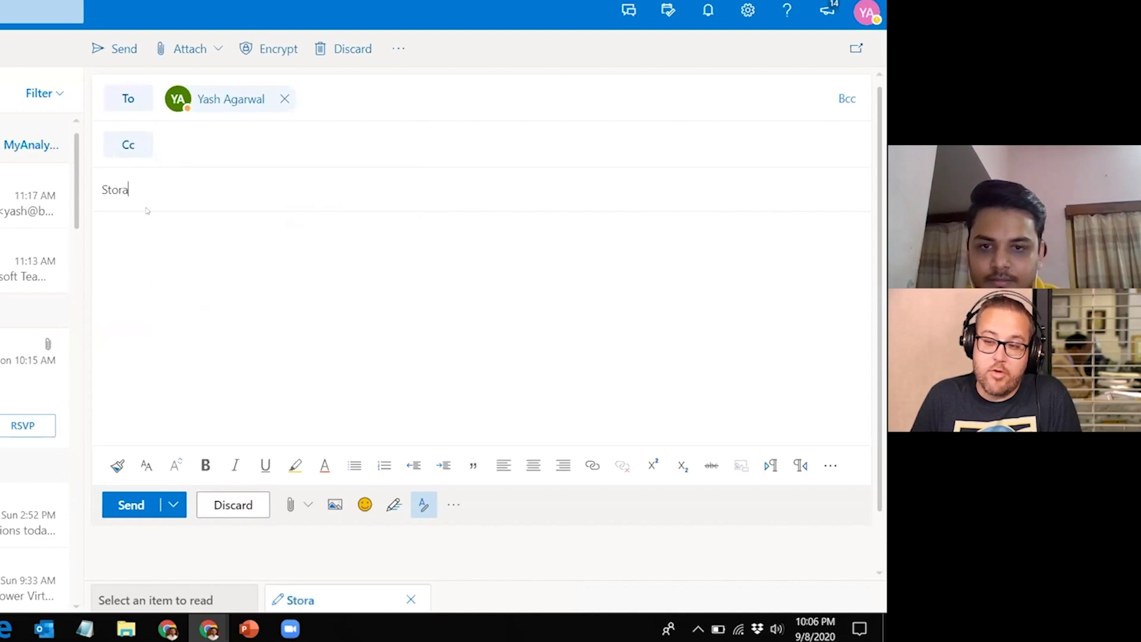
{"action": "type", "text": "ge Account"}
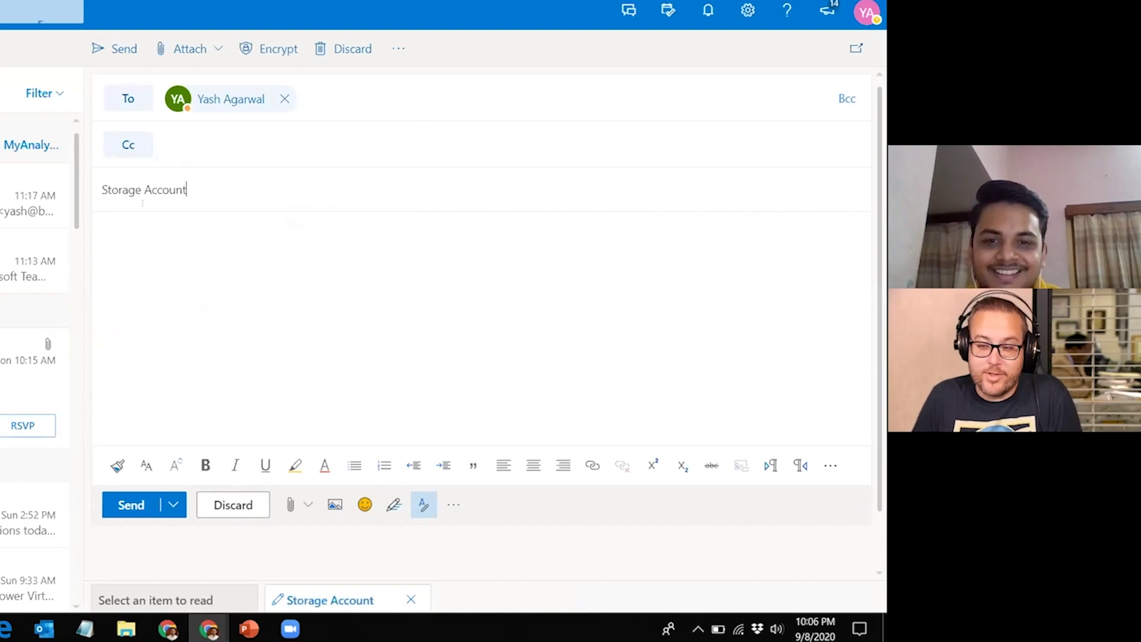
Step: Write "Hi! Can you please provide me with a storage account.", a blank line and "Thanks!" as the body, and send the email
{"action": "key", "text": "Tab"}
{"action": "type", "text": "Hi! "}
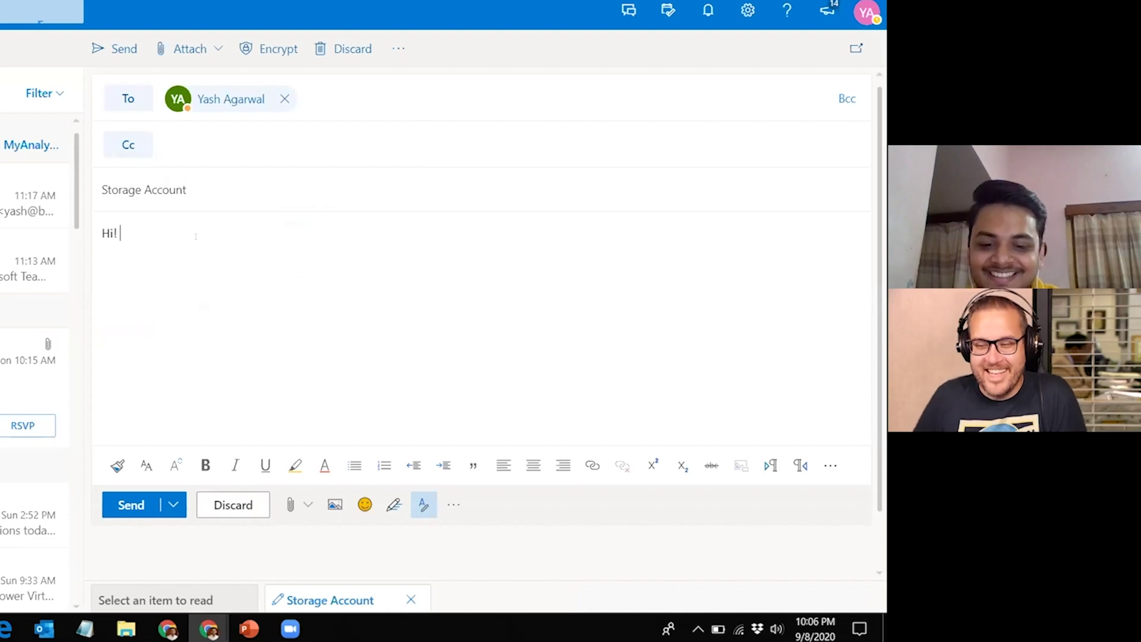
{"action": "type", "text": "C"}
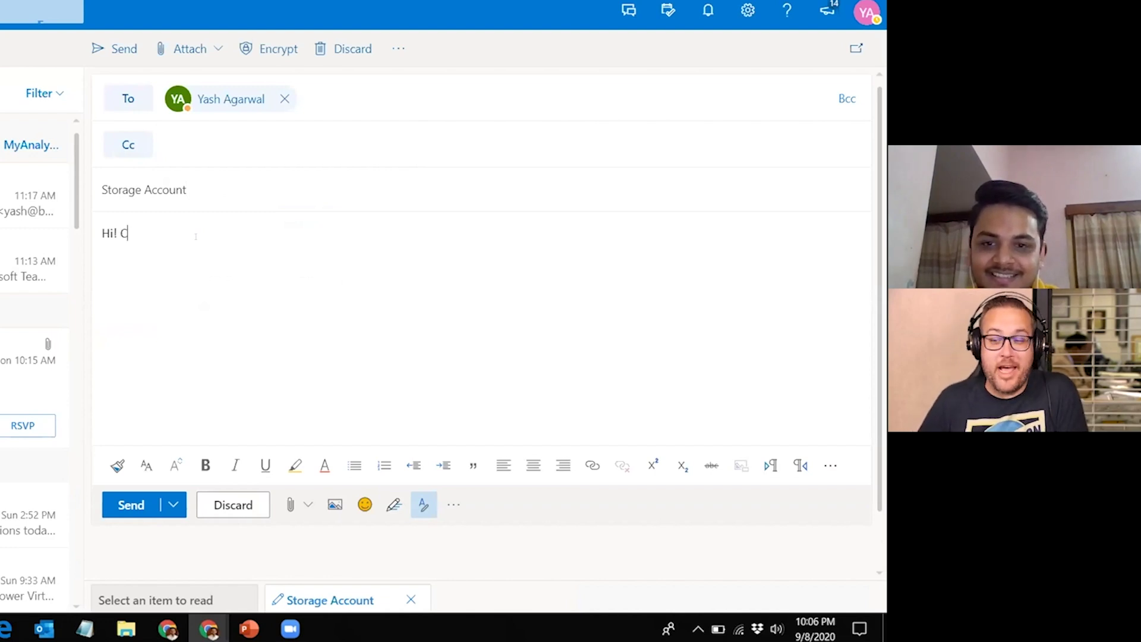
{"action": "type", "text": "an you ple"}
{"action": "key", "text": "Tab"}
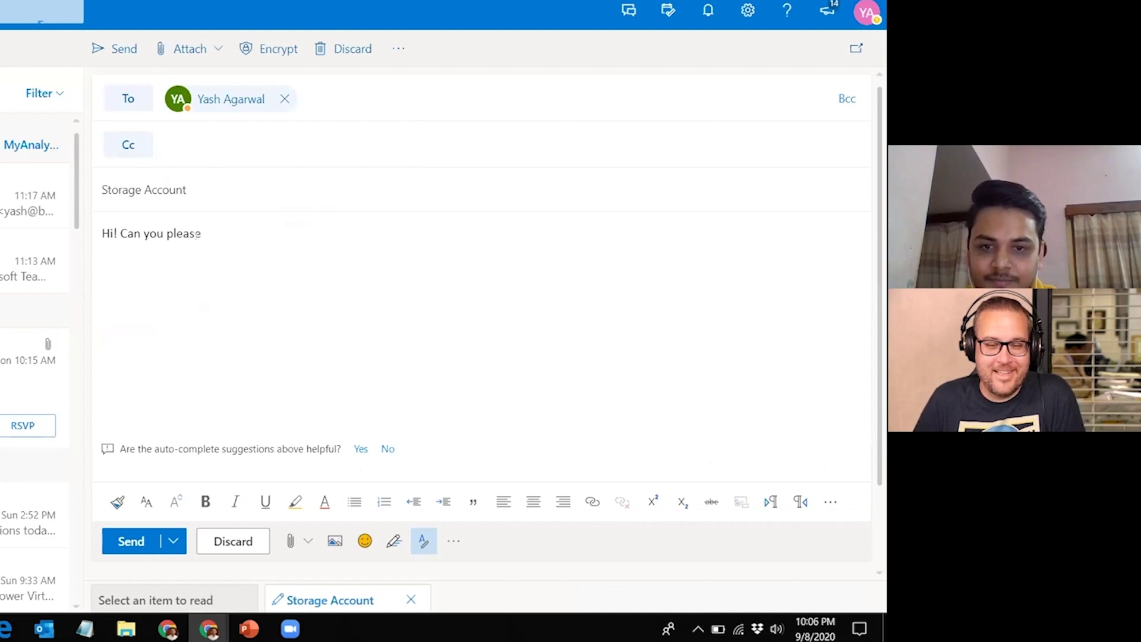
{"action": "type", "text": "pro"}
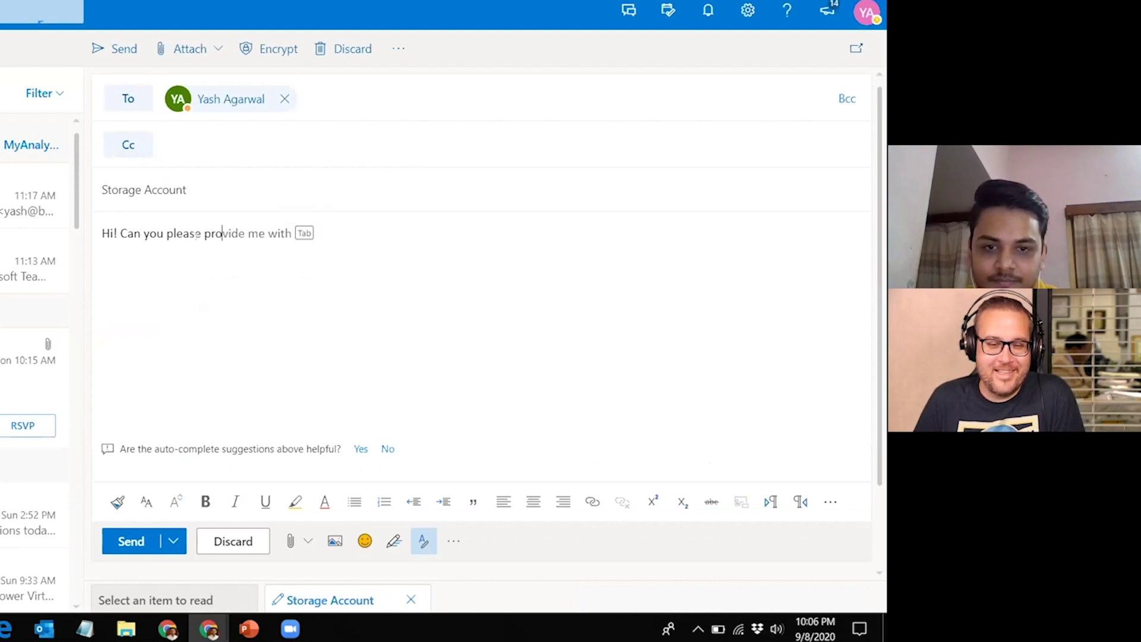
{"action": "key", "text": "Tab"}
{"action": "type", "text": "a sto"}
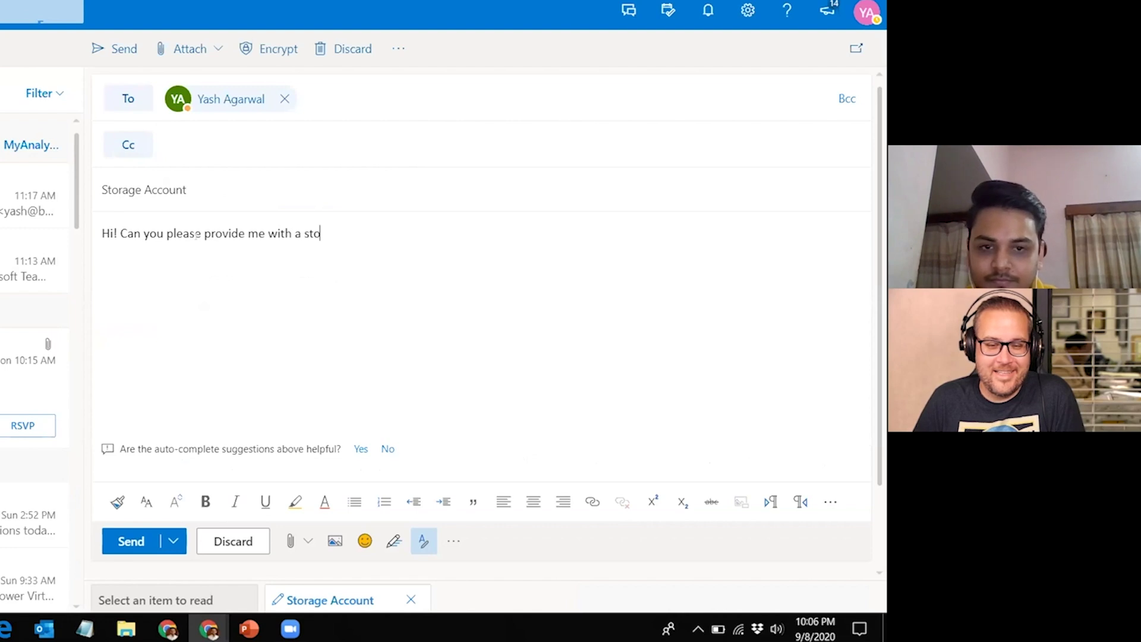
{"action": "type", "text": "rage account"}
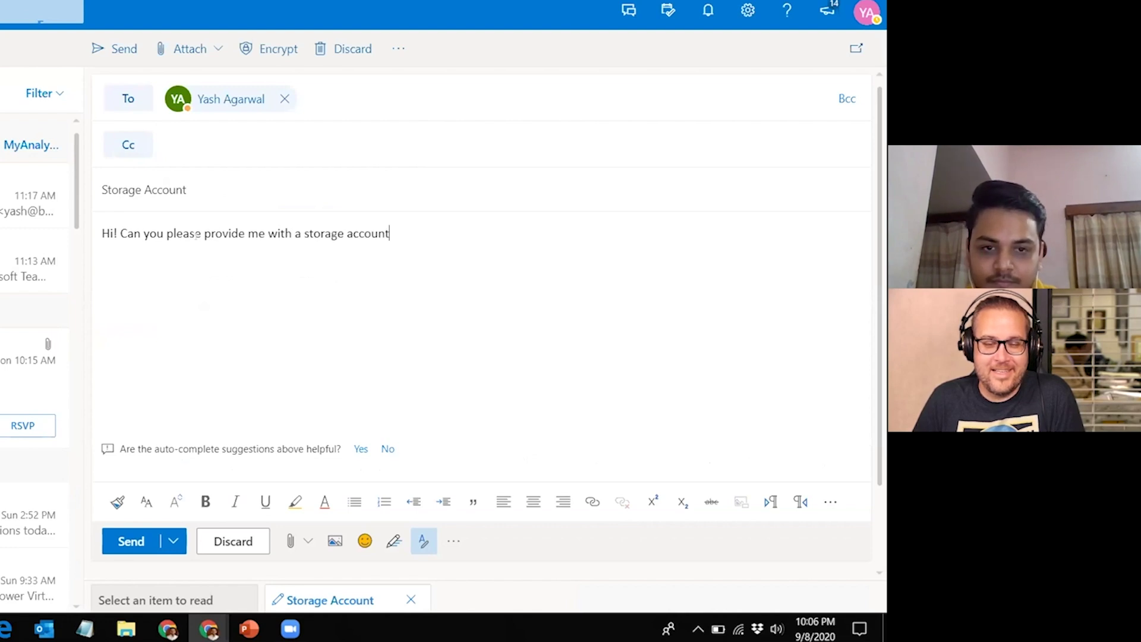
{"action": "type", "text": "."}
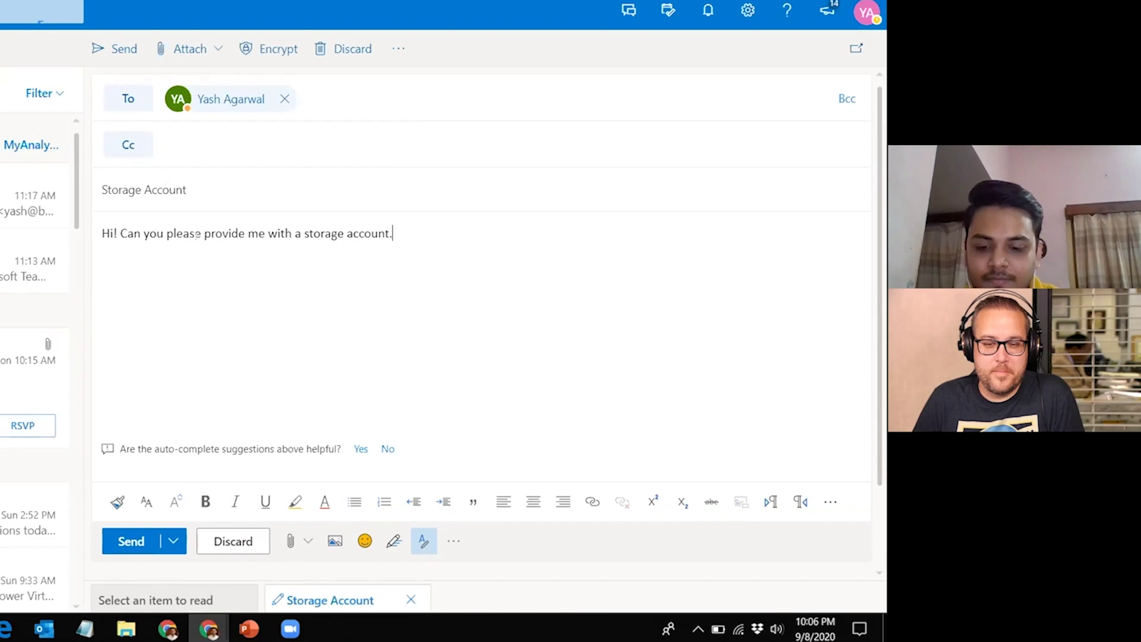
{"action": "key", "text": "Return"}
{"action": "key", "text": "Return"}
{"action": "type", "text": "Thanks!"}
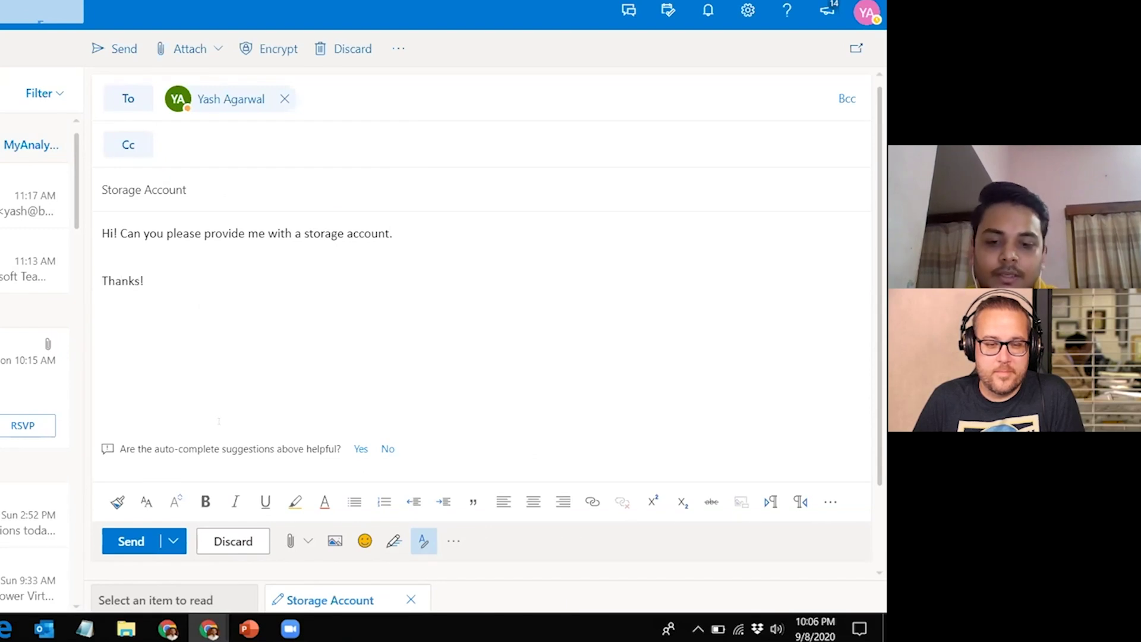
{"action": "left_click", "coordinate": [120, 541]}
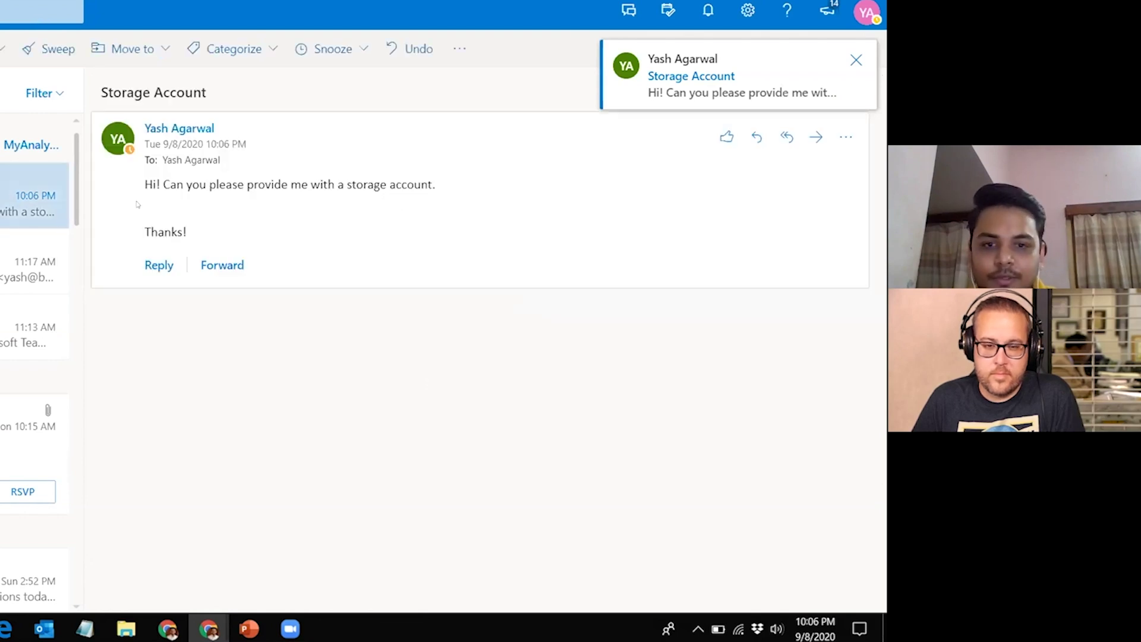
Step: Return to the Power Automate test run and check the progress of "Start and wait for an approval"
{"action": "key", "text": "ctrl+Tab"}
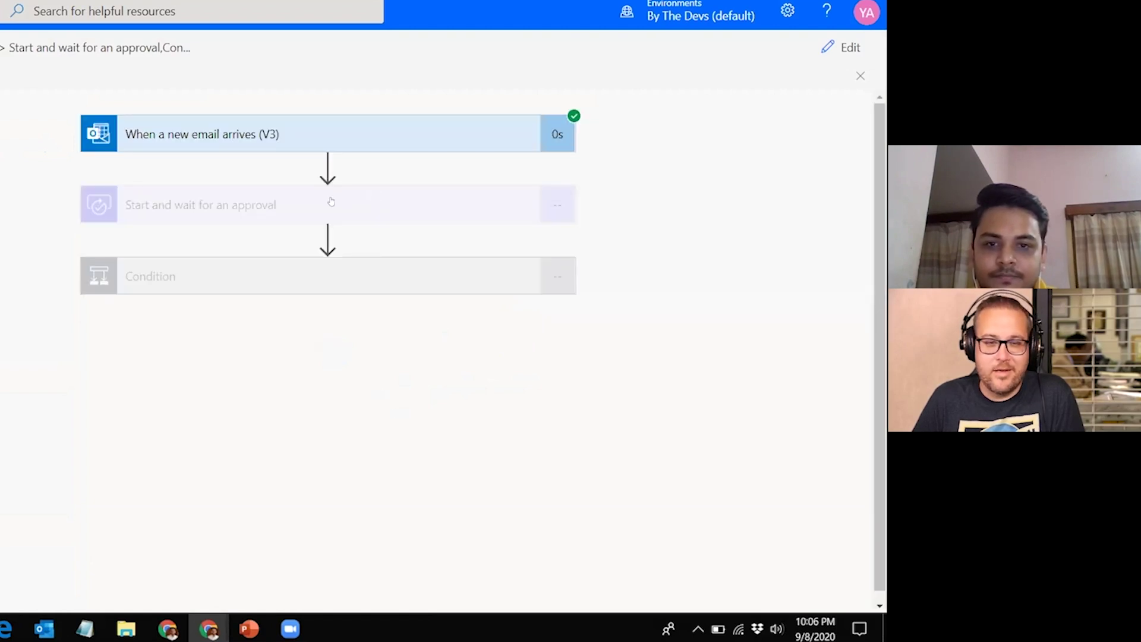
{"action": "left_click", "coordinate": [287, 204]}
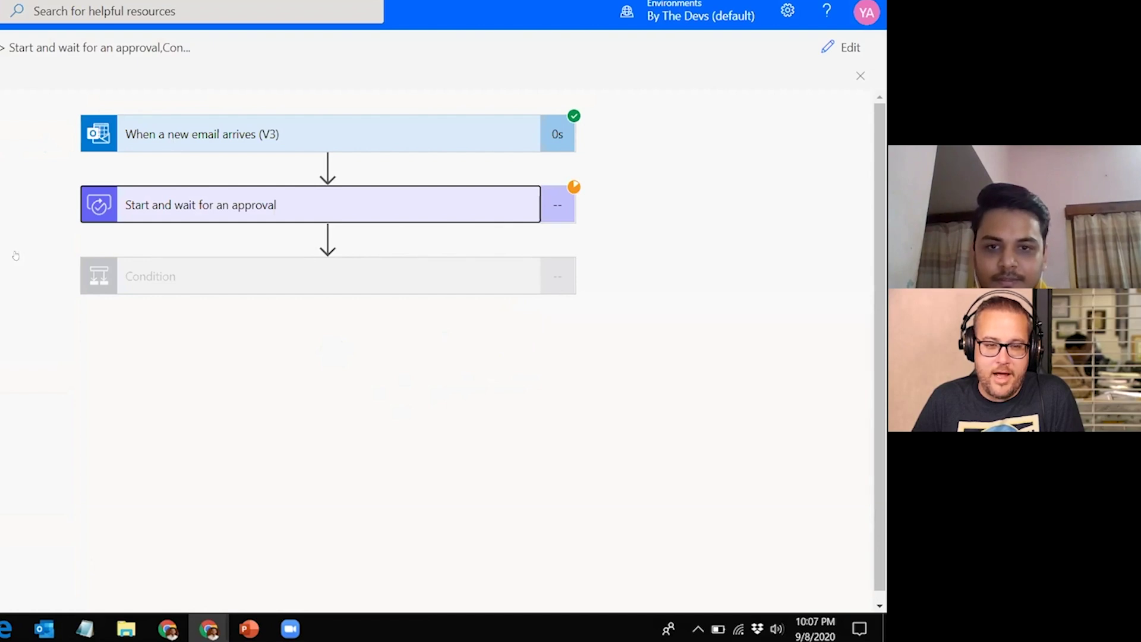
Step: Open the "Azure Resource Required" approval email in Outlook, review its request details and approve the request
{"action": "key", "text": "ctrl+shift+Tab"}
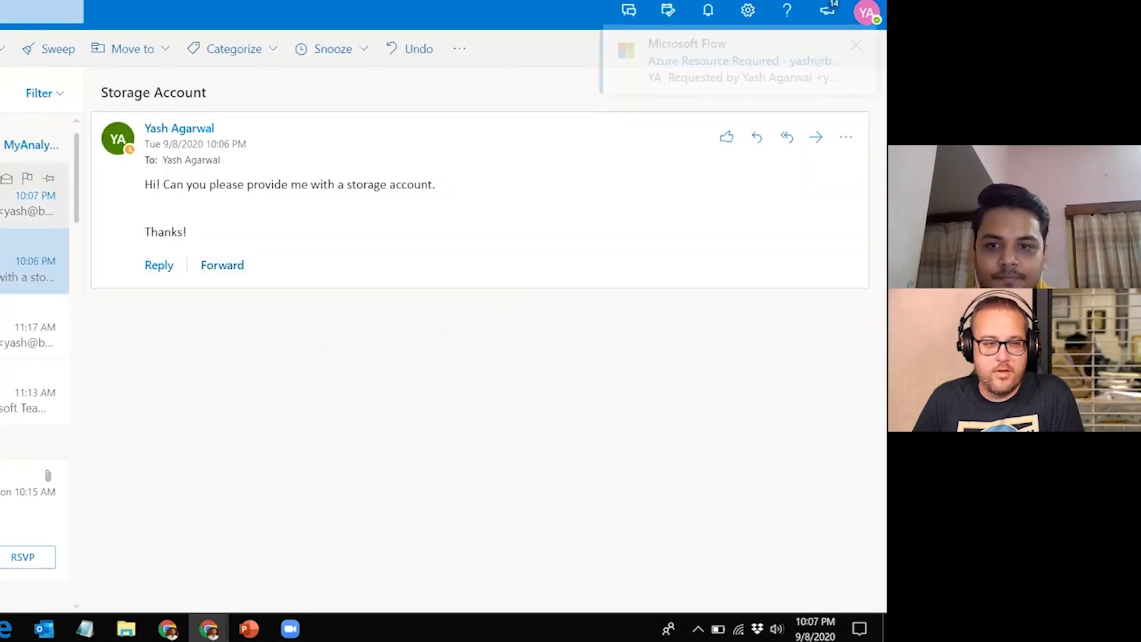
{"action": "key", "text": "Up"}
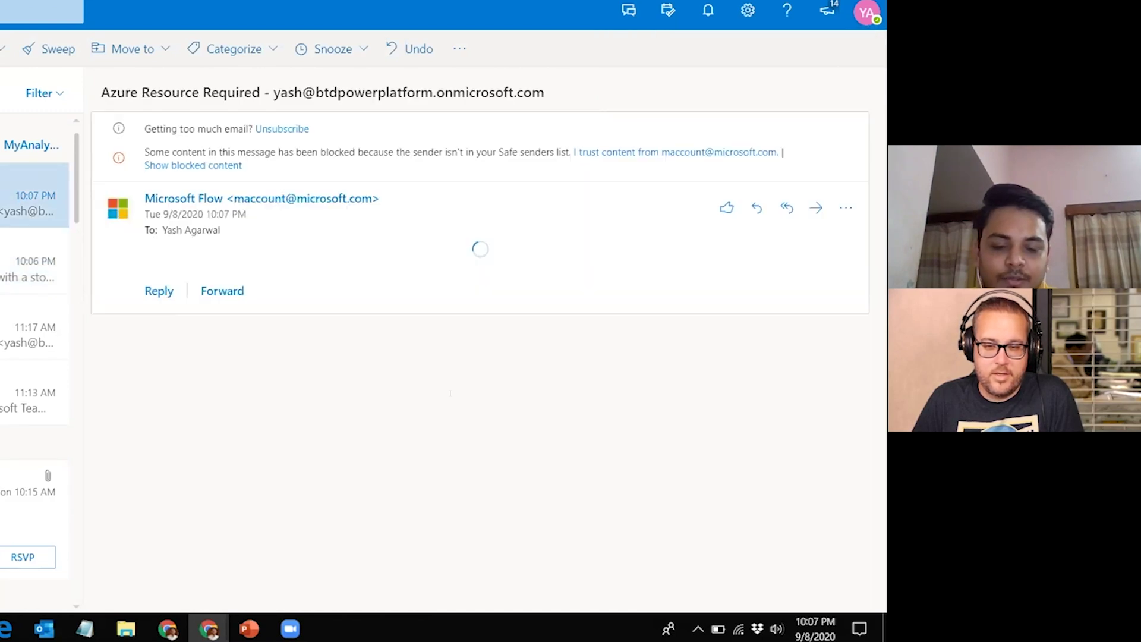
{"action": "scroll", "coordinate": [395, 351], "scroll_direction": "down", "scroll_amount": 1}
{"action": "scroll", "coordinate": [328, 374], "scroll_direction": "down", "scroll_amount": 1}
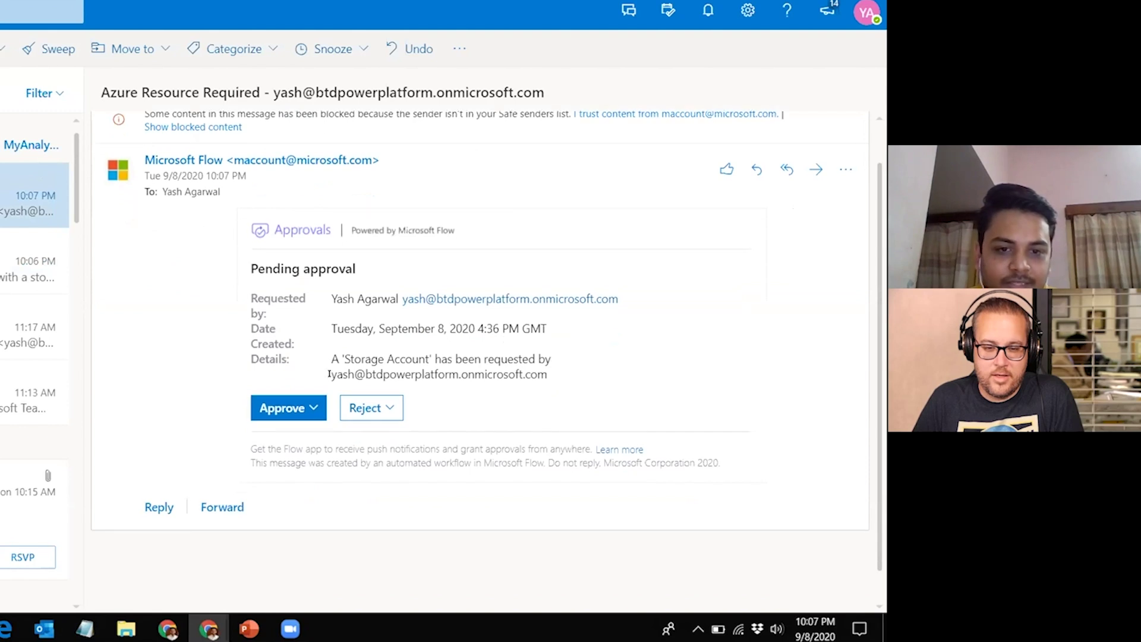
{"action": "left_click_drag", "start_coordinate": [329, 374], "coordinate": [487, 389]}
{"action": "left_click", "coordinate": [482, 382]}
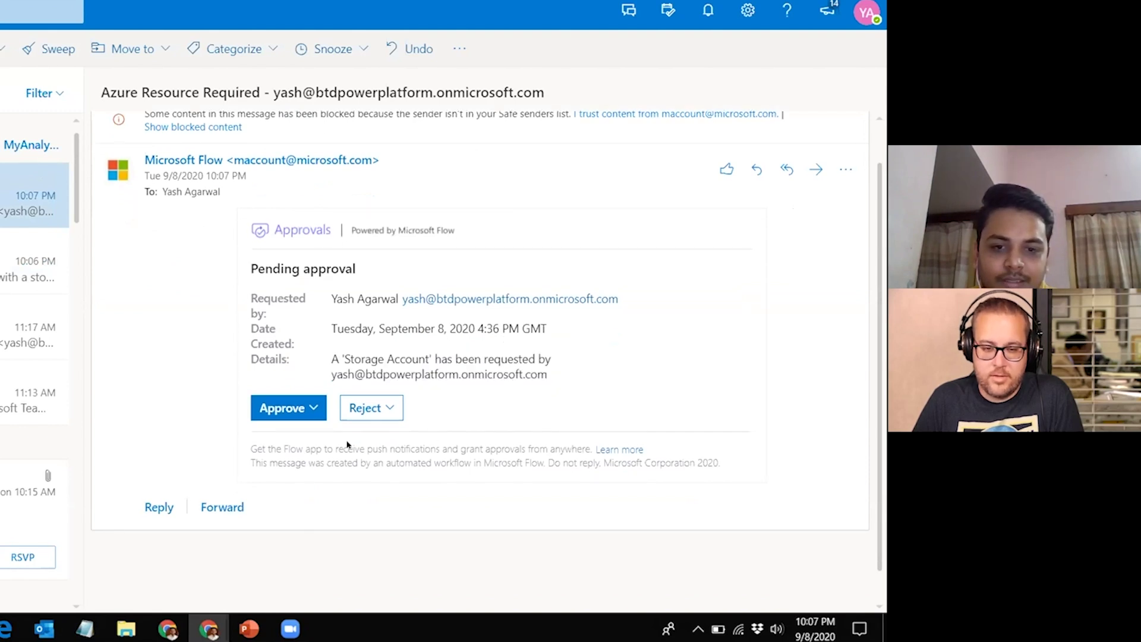
{"action": "left_click", "coordinate": [279, 416]}
{"action": "left_click", "coordinate": [284, 421]}
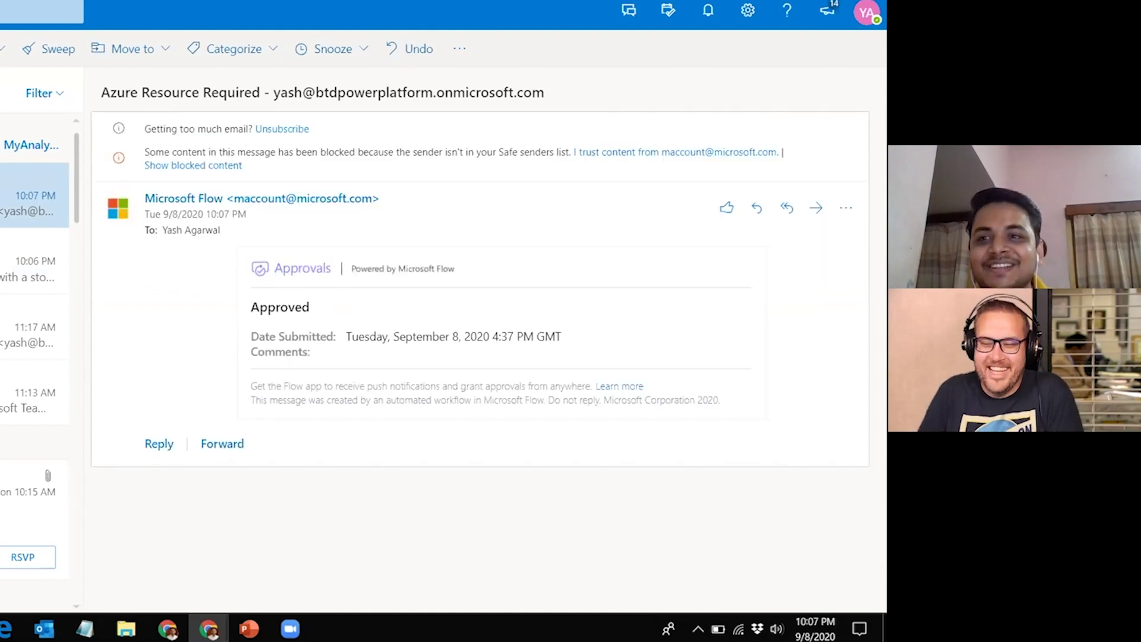
Step: Switch to the flow run and examine the progress of the deployment actions in the nested If yes branch
{"action": "key", "text": "ctrl+Tab"}
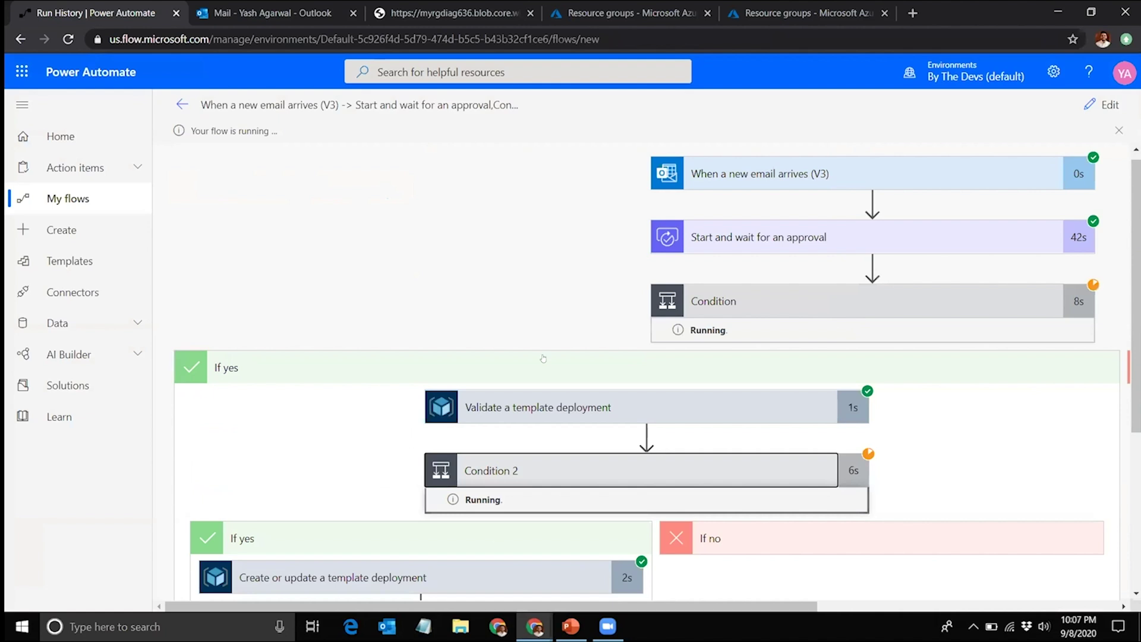
{"action": "scroll", "coordinate": [532, 321], "scroll_direction": "down", "scroll_amount": 3}
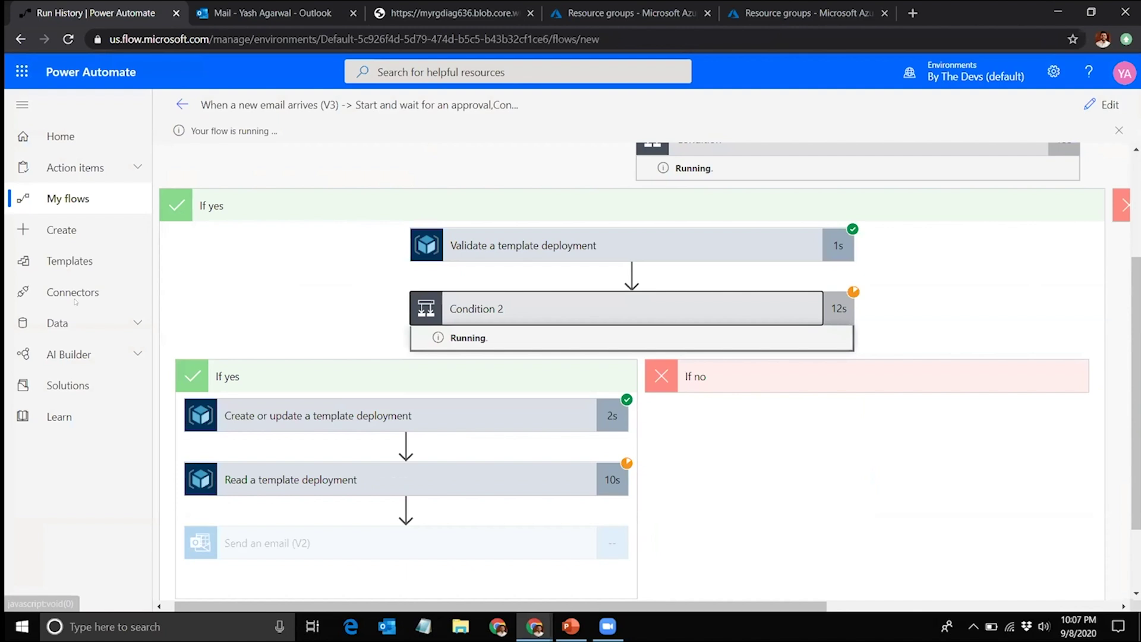
Step: In the Azure portal, open the DeployStorageAccount deployment of resource group myrg1 and refresh its overview
{"action": "key", "text": "ctrl+shift+Tab"}
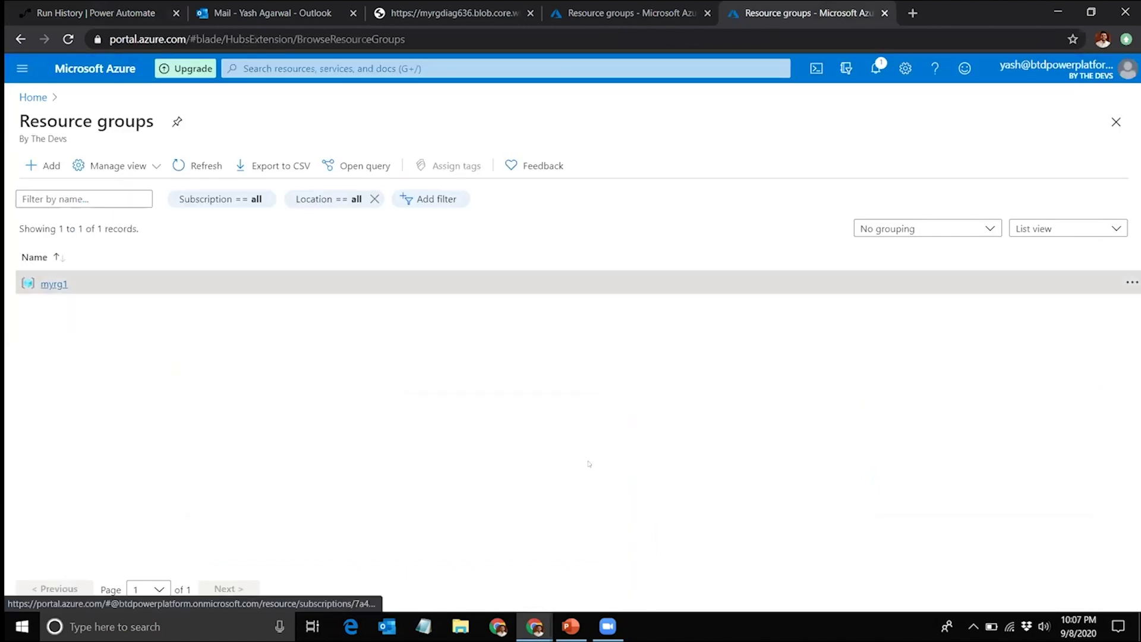
{"action": "key", "text": "Return"}
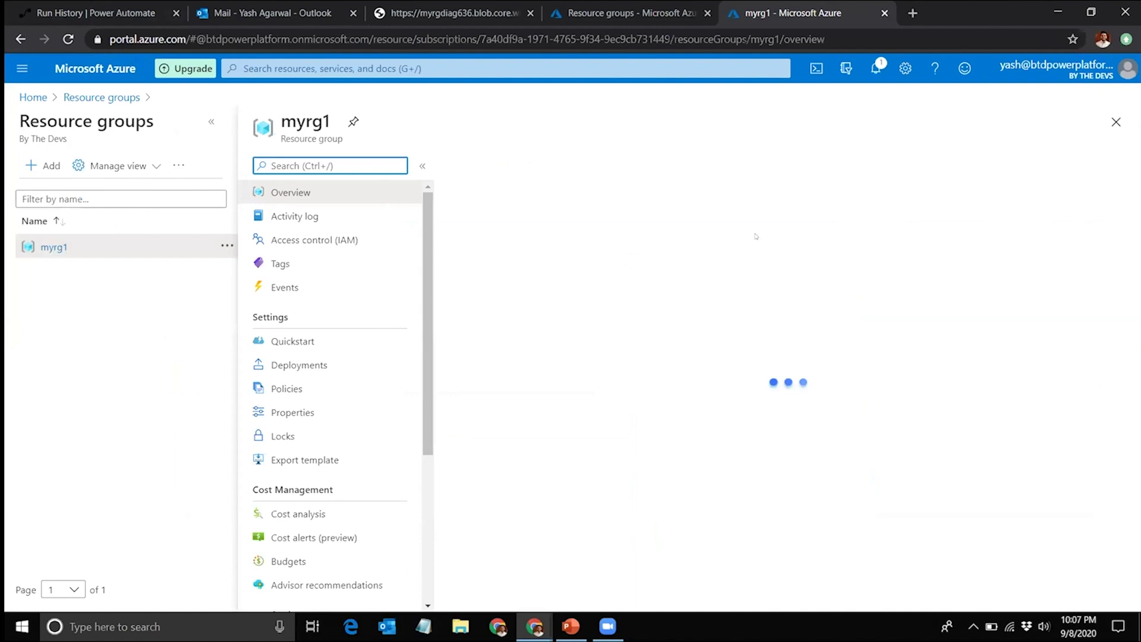
{"action": "left_click", "coordinate": [832, 224]}
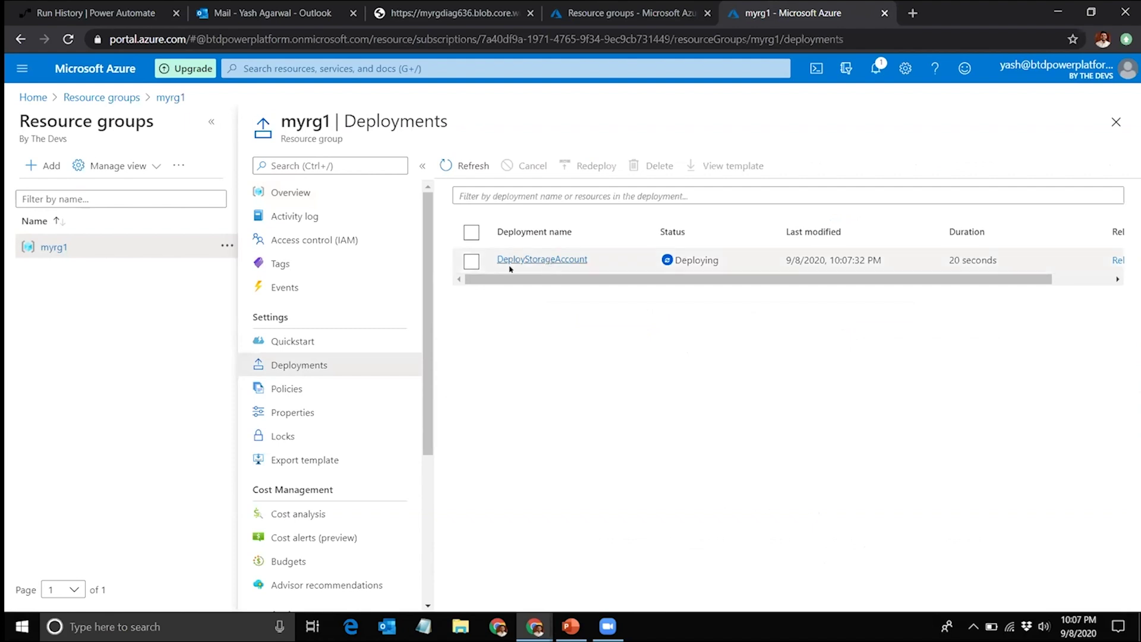
{"action": "right_click", "coordinate": [551, 260]}
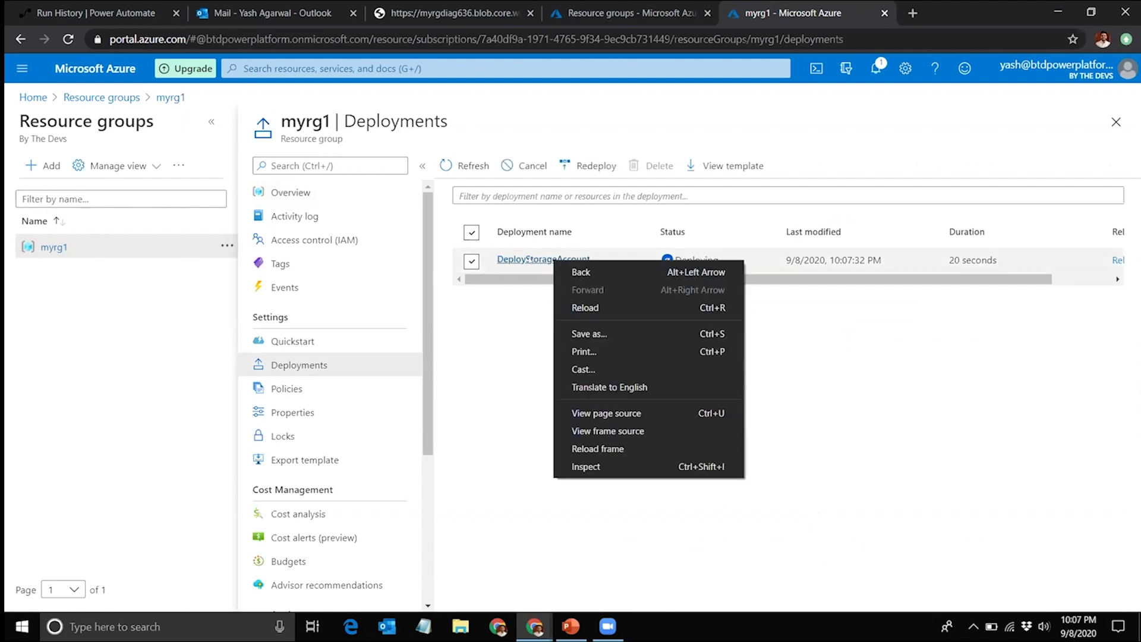
{"action": "left_click", "coordinate": [529, 260]}
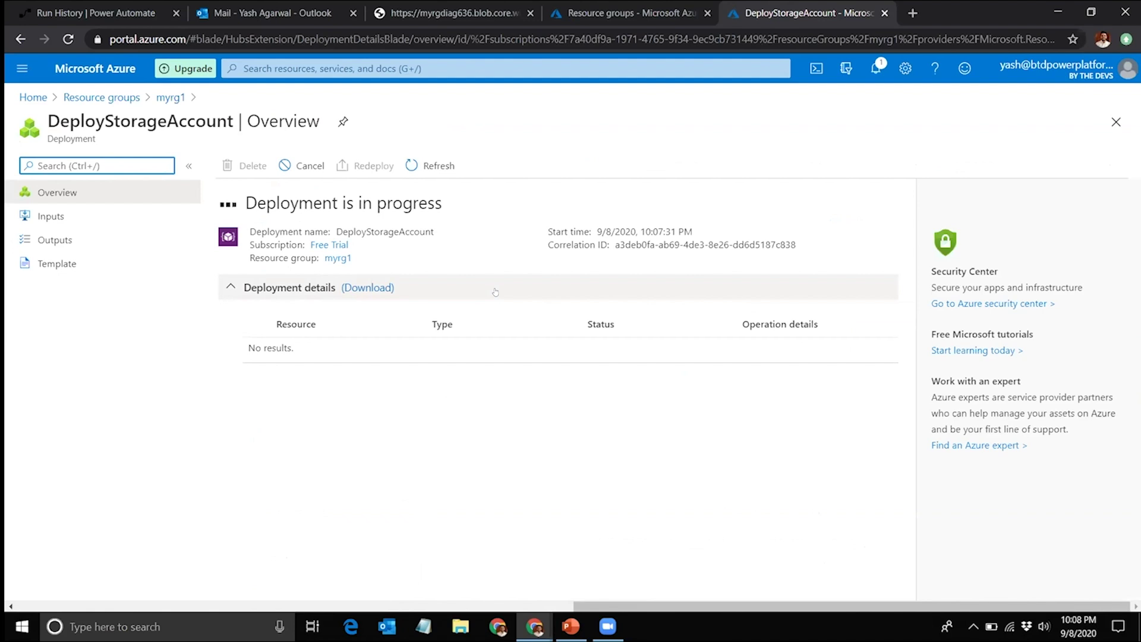
{"action": "left_click", "coordinate": [410, 166]}
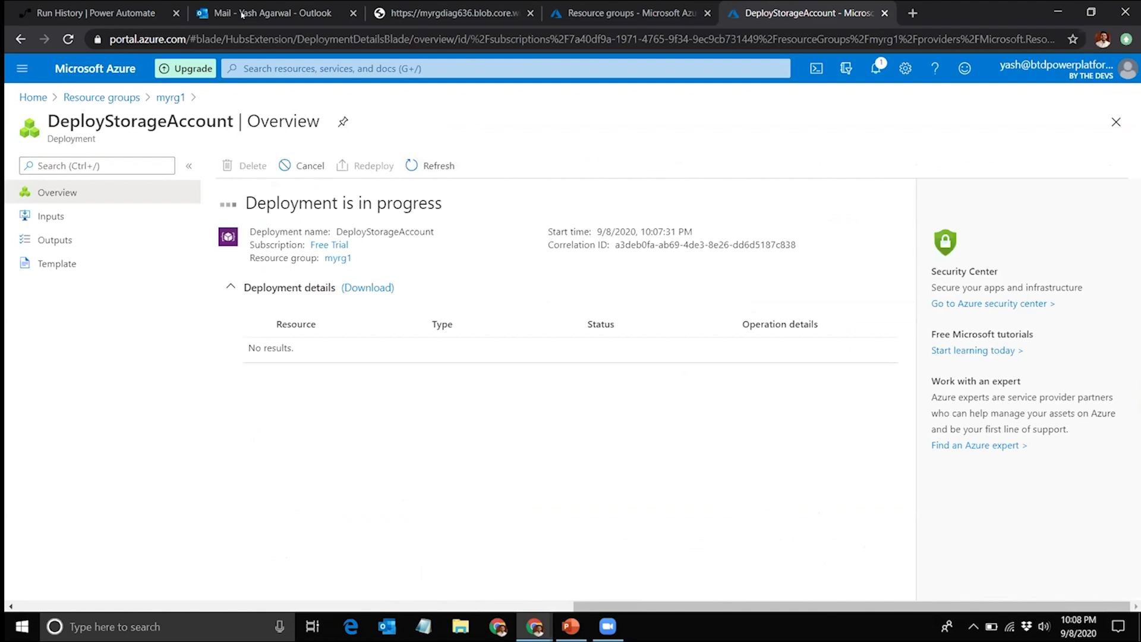
Step: Return to the flow run and check the progress of "Read a template deployment" under Condition 2
{"action": "left_click", "coordinate": [139, 3]}
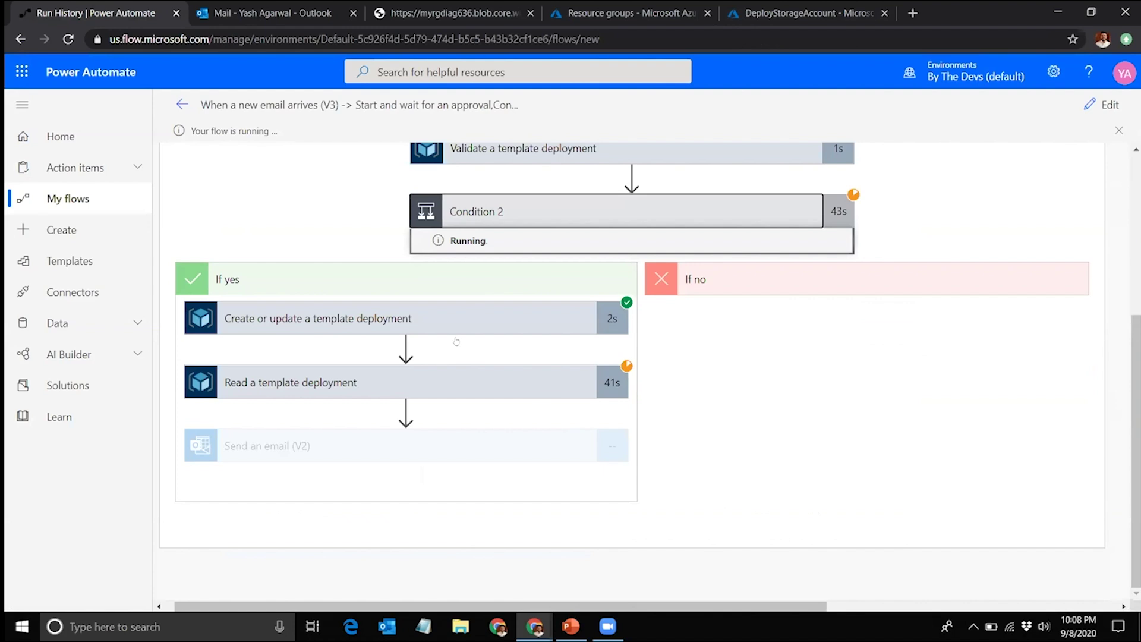
{"action": "scroll", "coordinate": [508, 326], "scroll_direction": "up", "scroll_amount": 1}
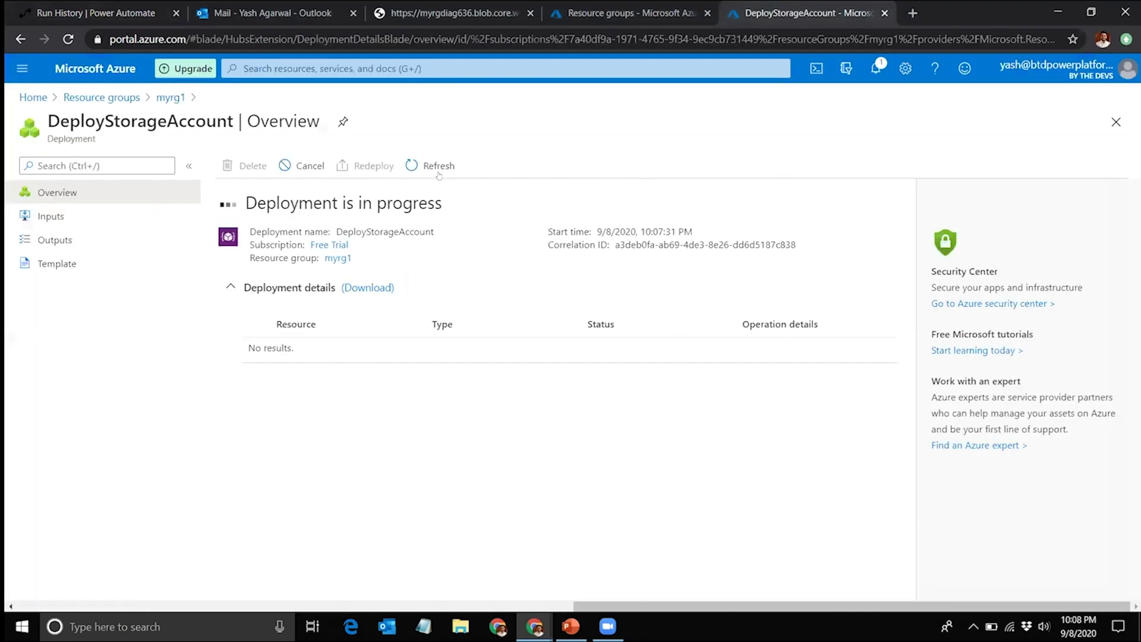
Step: Refresh the DeployStorageAccount deployment status in the Azure portal and check the reloaded myrg1 resource group overview for the deployed storage account
{"action": "left_click", "coordinate": [436, 172]}
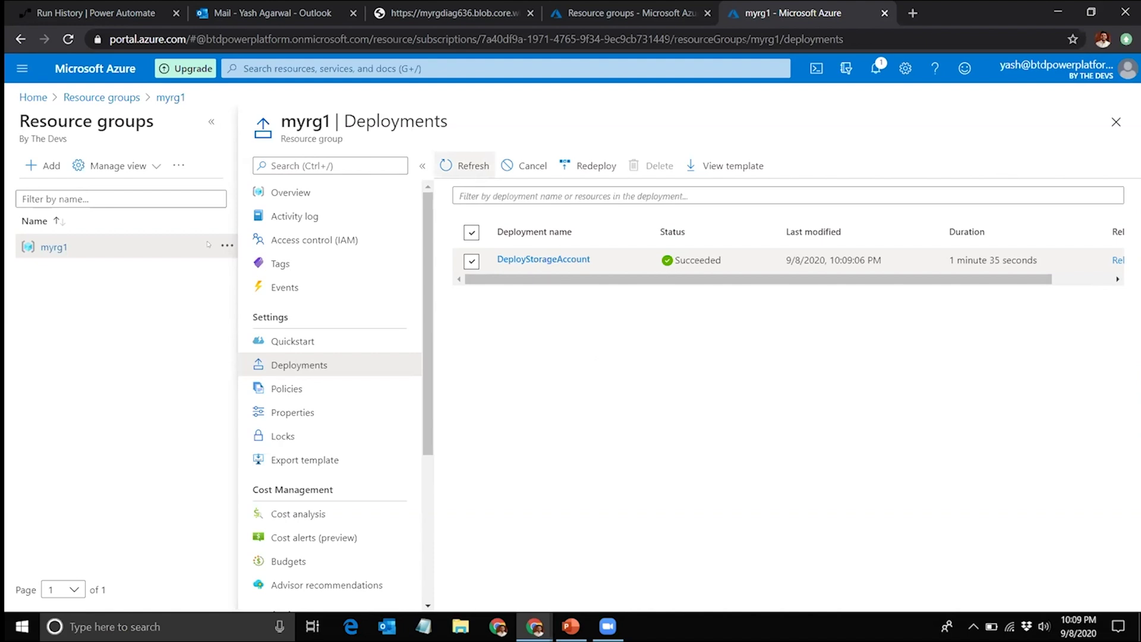
{"action": "left_click", "coordinate": [56, 249]}
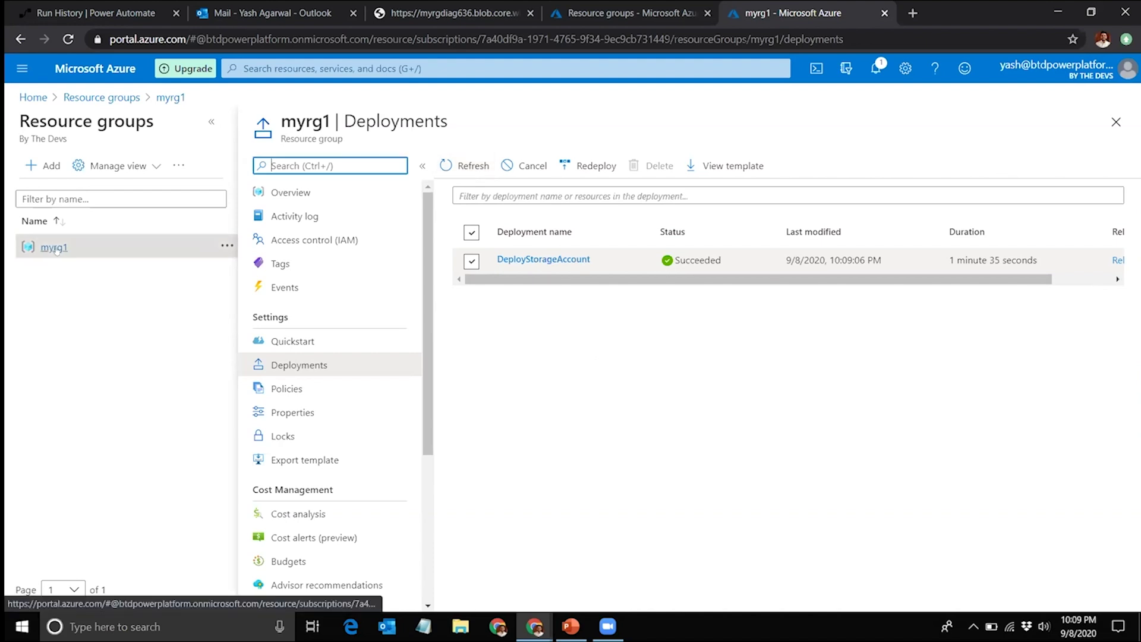
{"action": "left_click", "coordinate": [55, 248]}
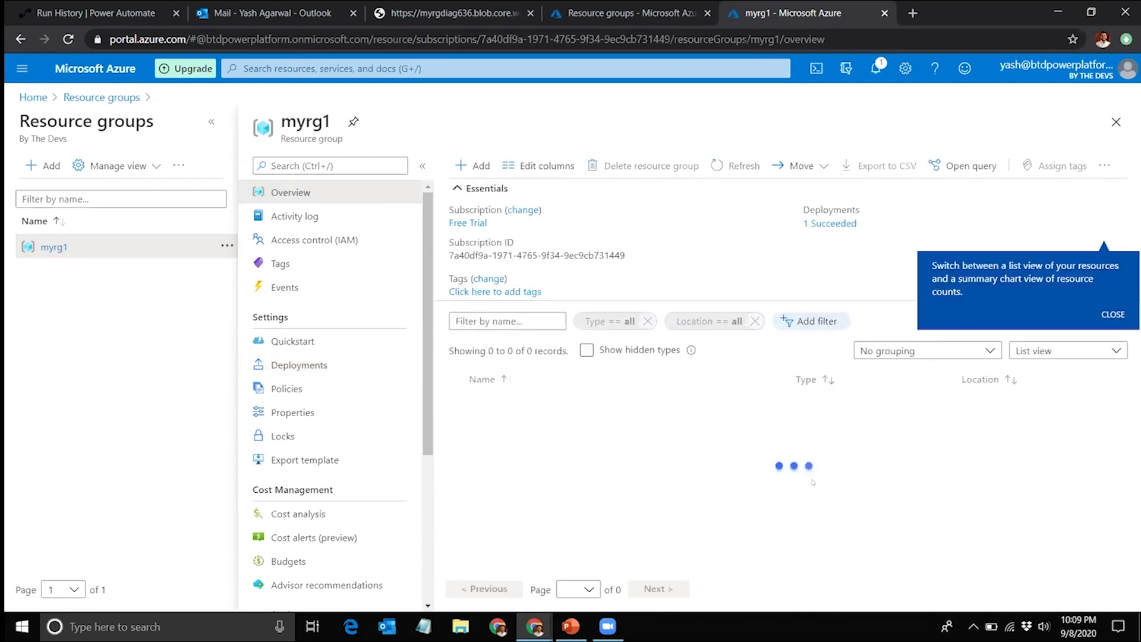
{"action": "key", "text": "F5"}
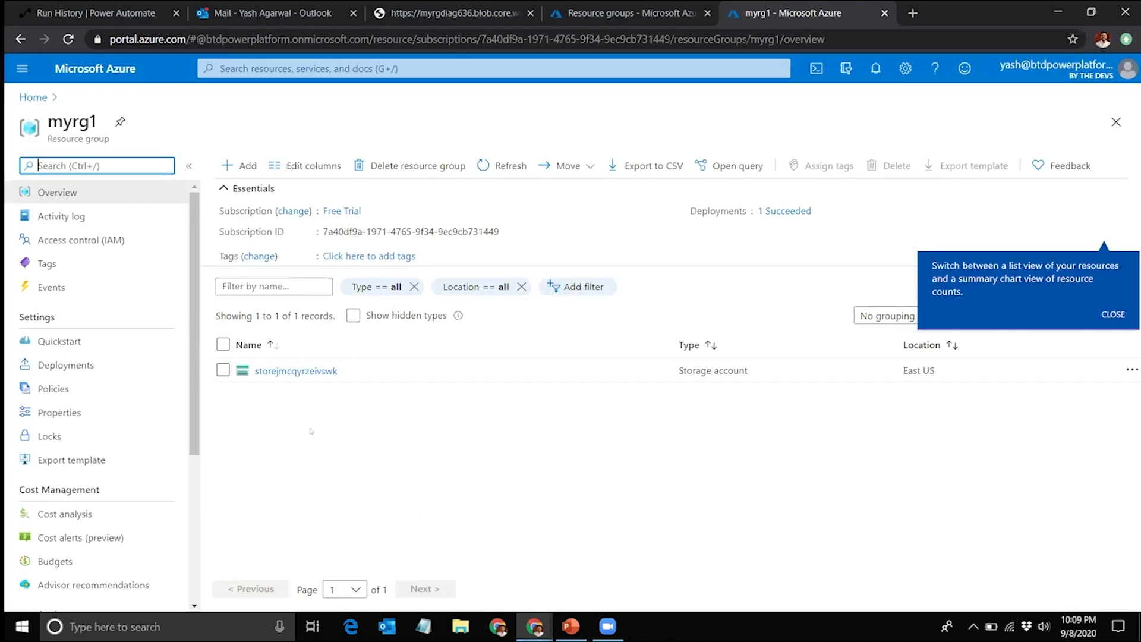
{"action": "left_click", "coordinate": [1113, 316]}
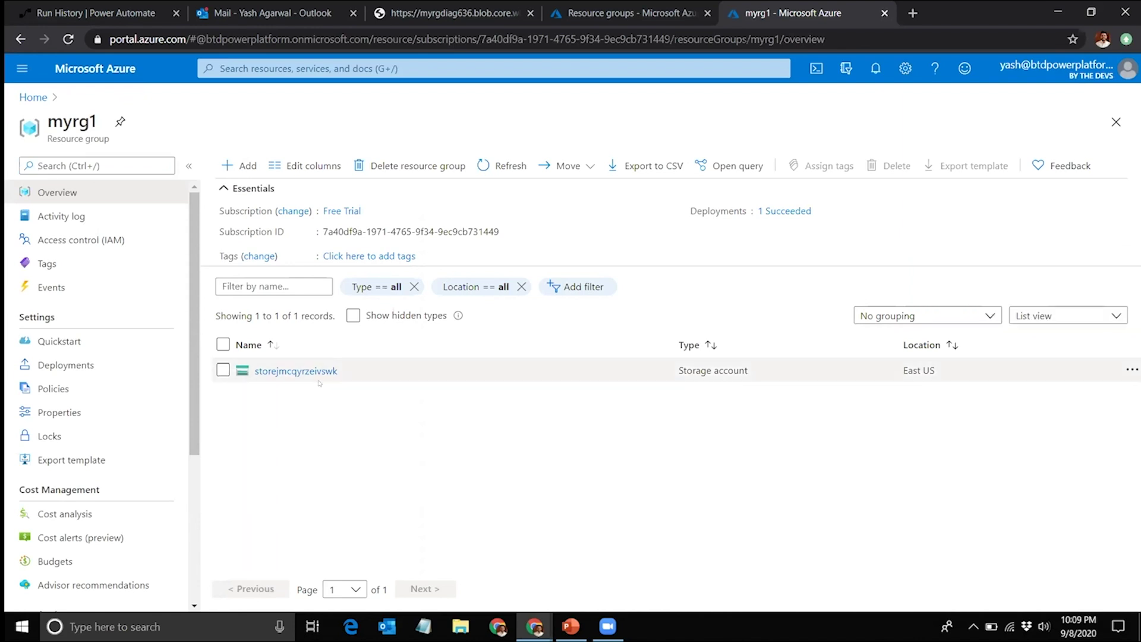
{"action": "left_click", "coordinate": [275, 371]}
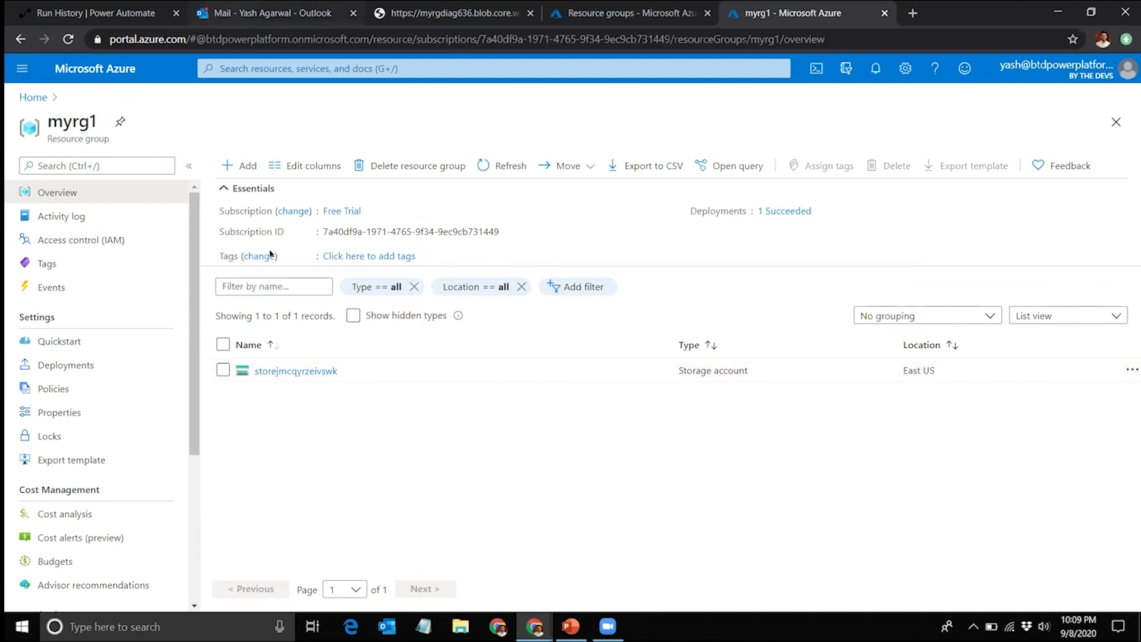
Step: Check the Storage Account message in Outlook, and in the flow run expand "Send an email (V2)" to examine the deployment details in its Body
{"action": "key", "text": "ctrl+2"}
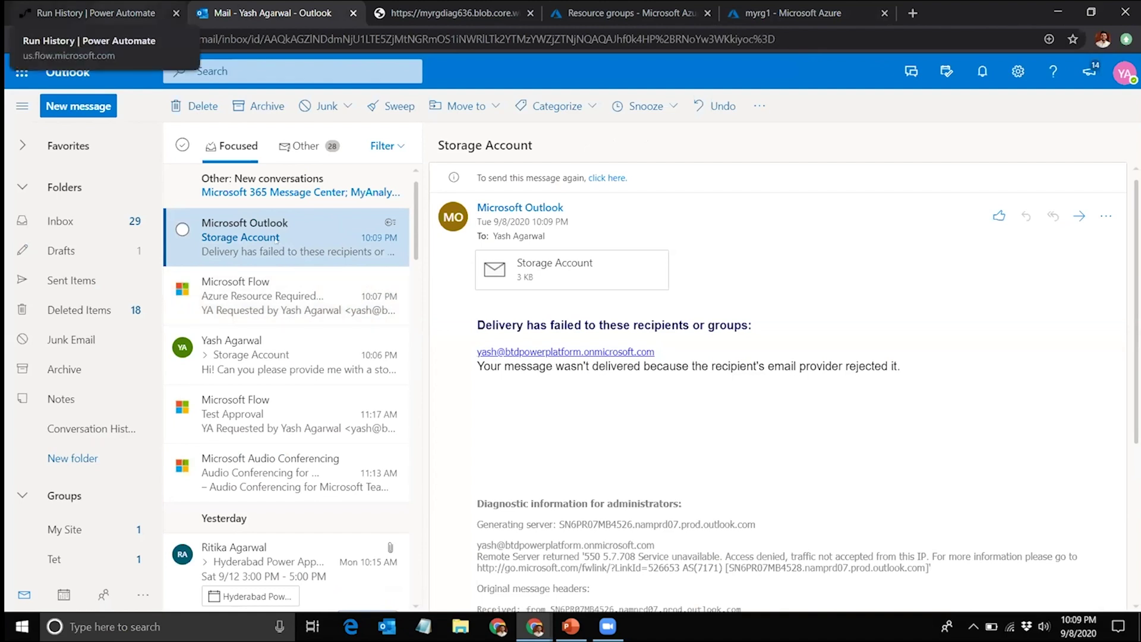
{"action": "left_click", "coordinate": [89, 13]}
{"action": "scroll", "coordinate": [596, 553], "scroll_direction": "down", "scroll_amount": 2}
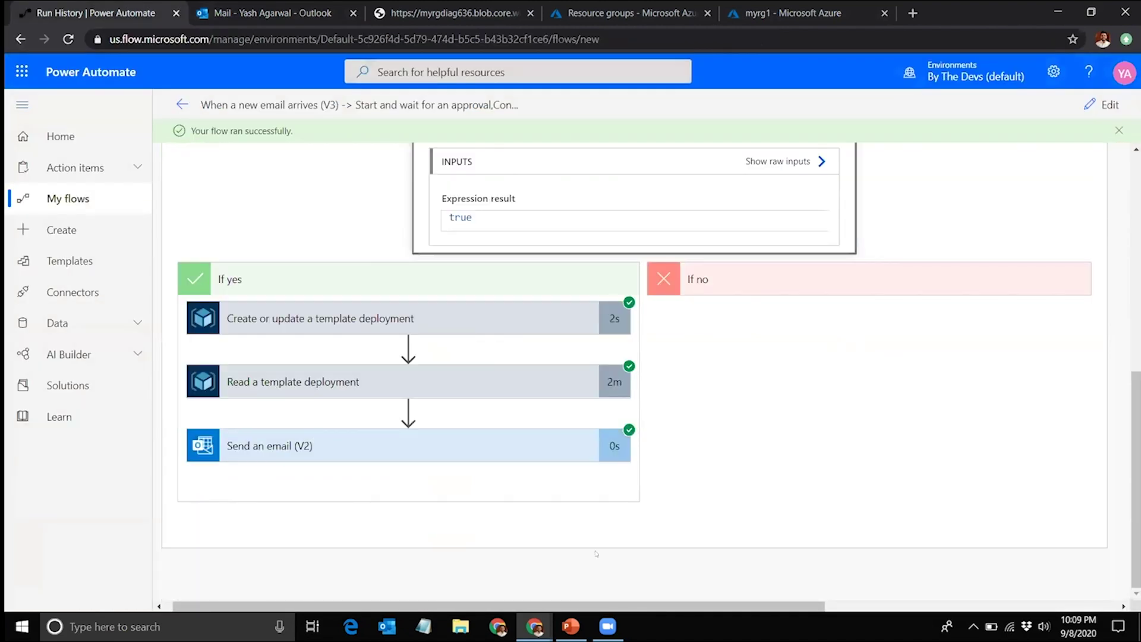
{"action": "left_click", "coordinate": [363, 445]}
{"action": "scroll", "coordinate": [363, 440], "scroll_direction": "down", "scroll_amount": 4}
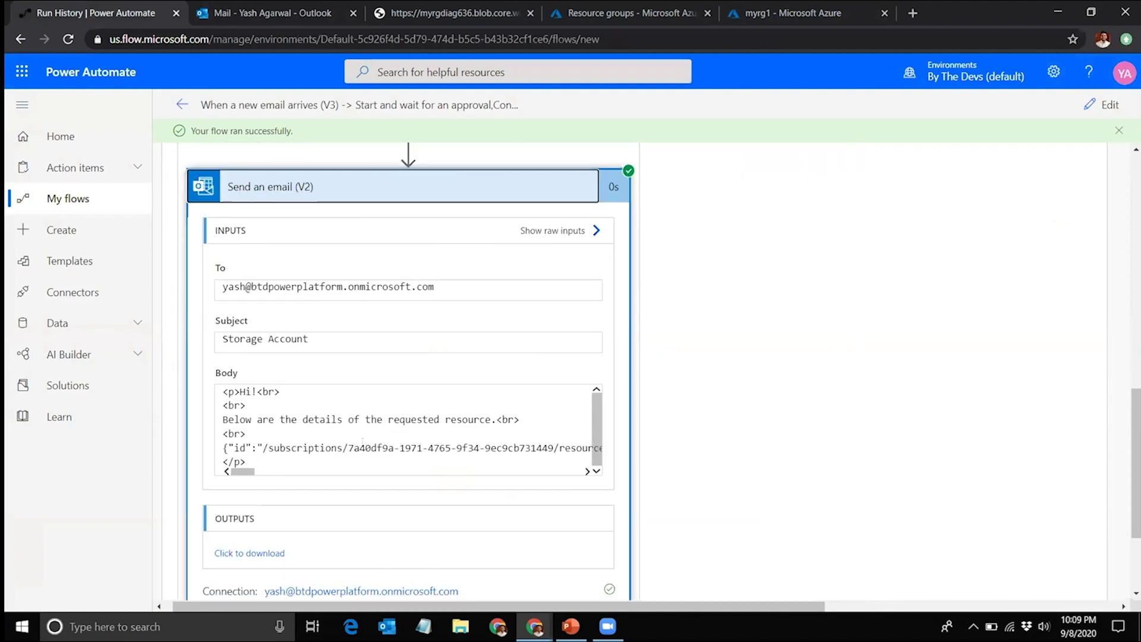
{"action": "scroll", "coordinate": [363, 440], "scroll_direction": "down", "scroll_amount": 1}
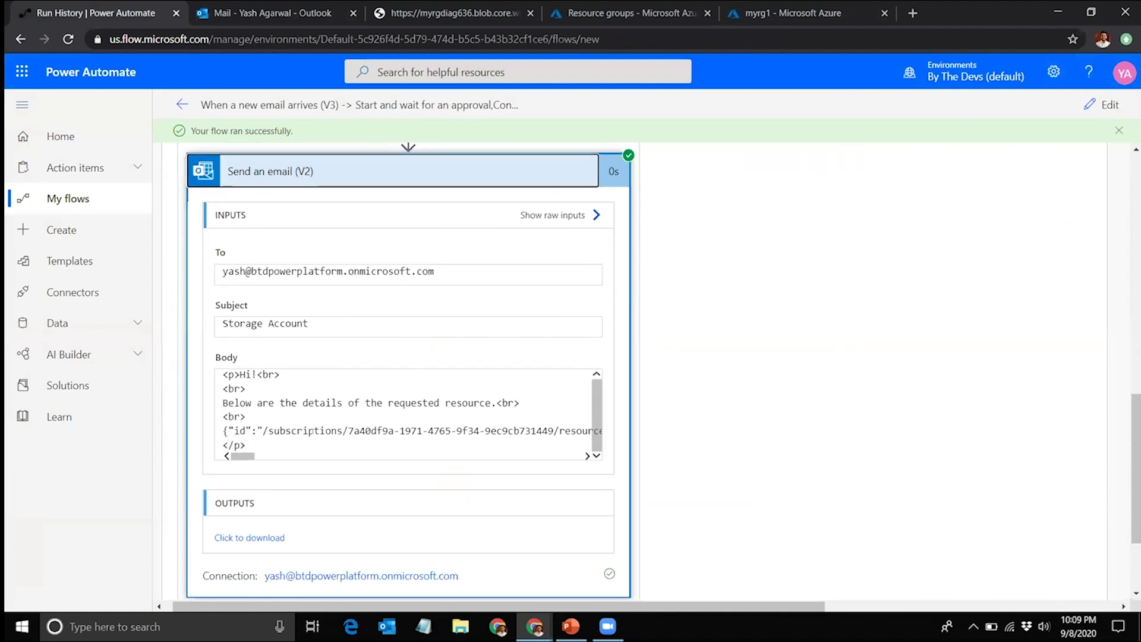
{"action": "scroll", "coordinate": [408, 414], "scroll_direction": "right", "scroll_amount": 3}
{"action": "scroll", "coordinate": [311, 429], "scroll_direction": "right", "scroll_amount": 3}
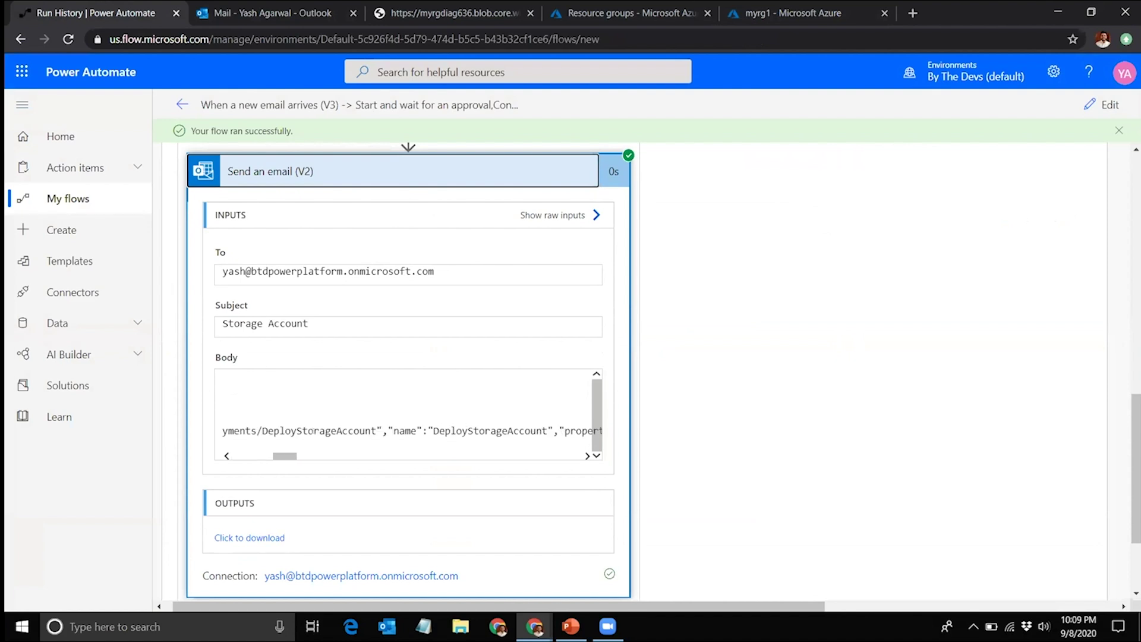
{"action": "scroll", "coordinate": [312, 430], "scroll_direction": "right", "scroll_amount": 3}
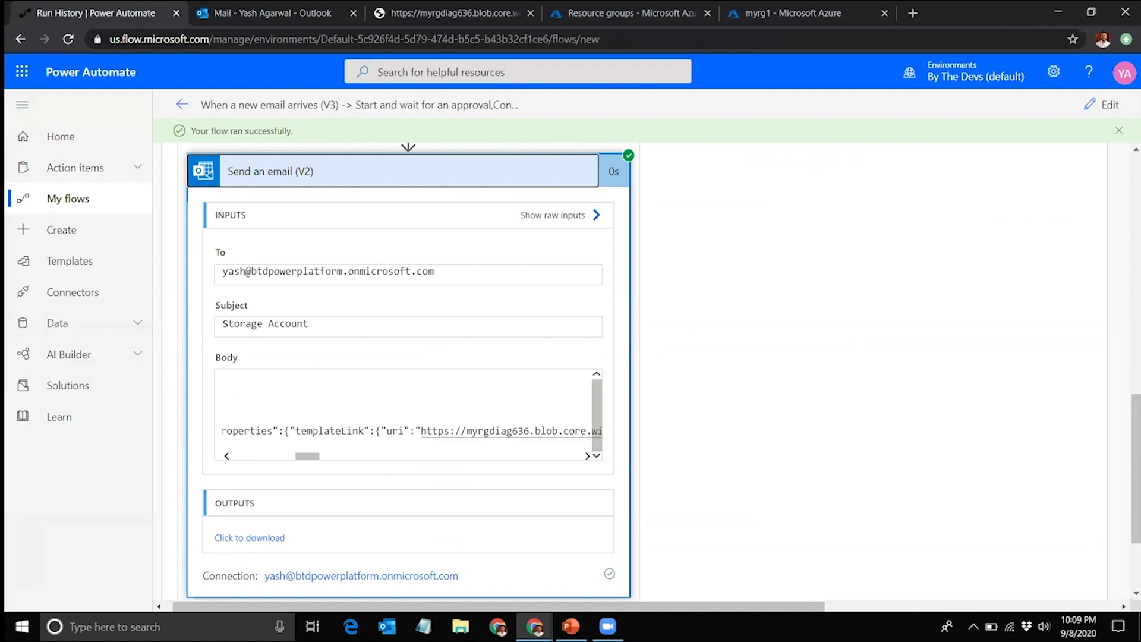
{"action": "scroll", "coordinate": [294, 427], "scroll_direction": "right", "scroll_amount": 1}
{"action": "scroll", "coordinate": [358, 427], "scroll_direction": "right", "scroll_amount": 1}
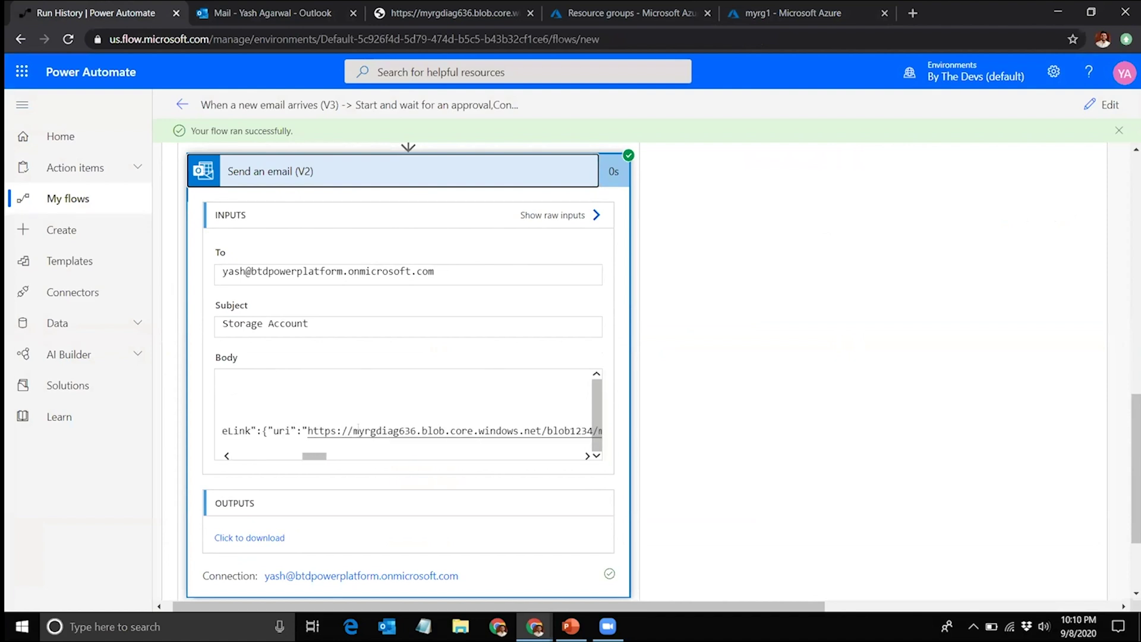
{"action": "scroll", "coordinate": [440, 427], "scroll_direction": "right", "scroll_amount": 3}
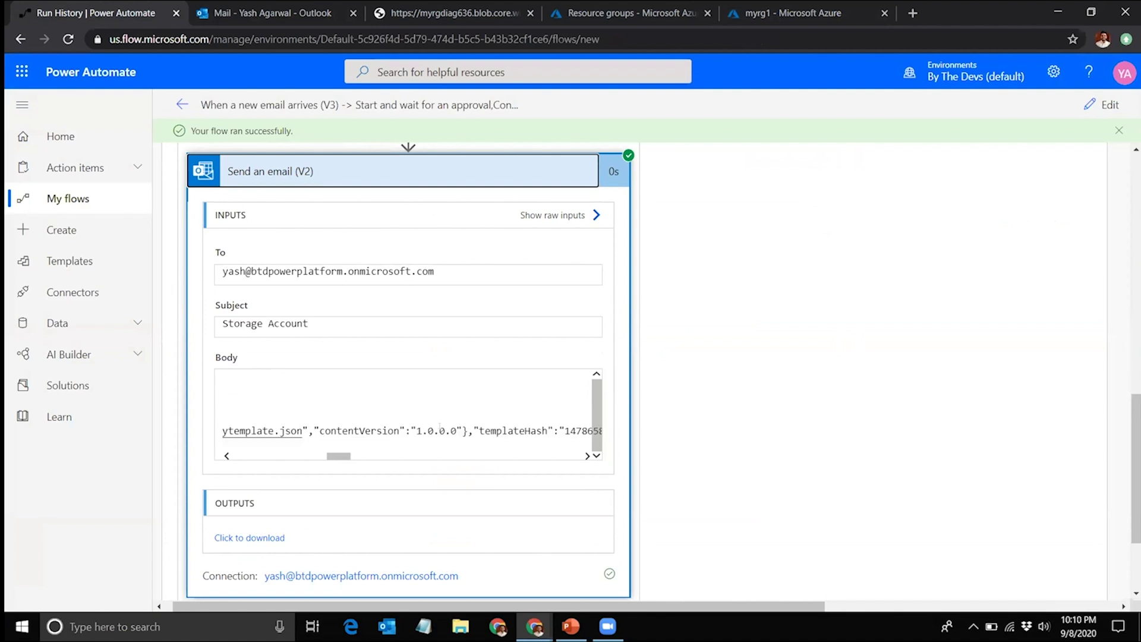
Step: Examine the outputs of the "Read a template deployment" action, focusing on the storageAccountName entry
{"action": "scroll", "coordinate": [773, 432], "scroll_direction": "up", "scroll_amount": 3}
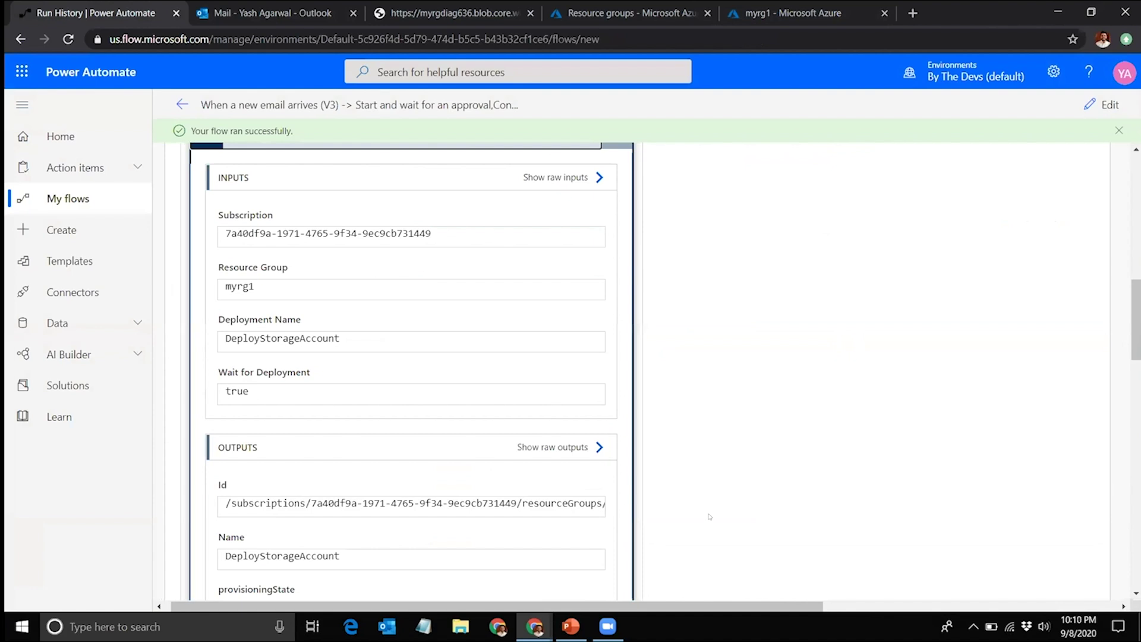
{"action": "scroll", "coordinate": [711, 546], "scroll_direction": "down", "scroll_amount": 3}
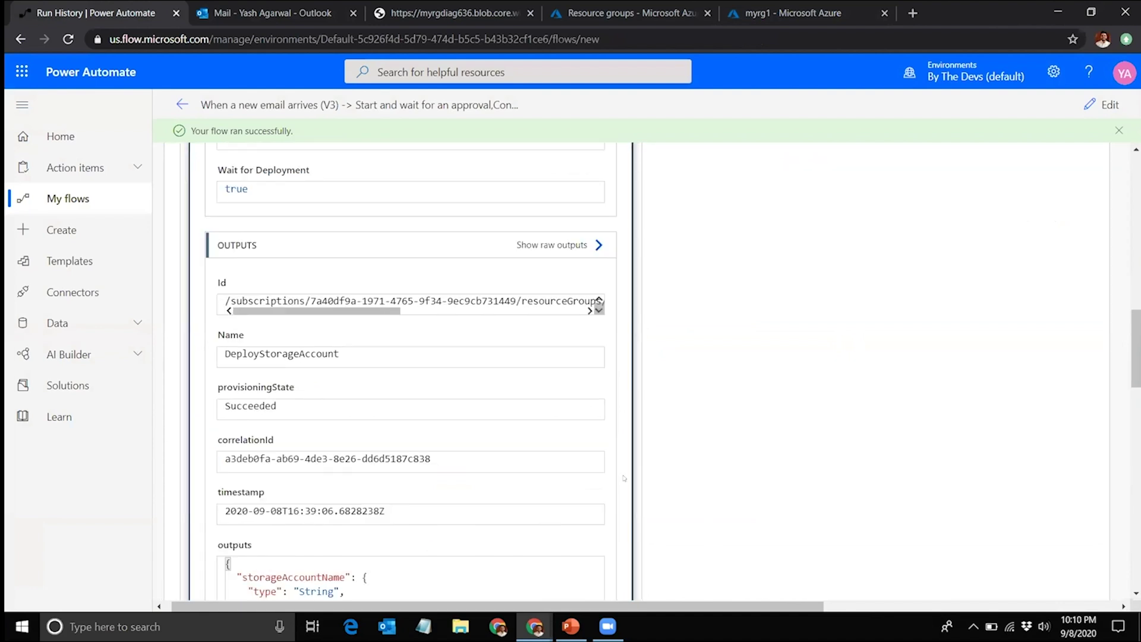
{"action": "scroll", "coordinate": [624, 478], "scroll_direction": "down", "scroll_amount": 4}
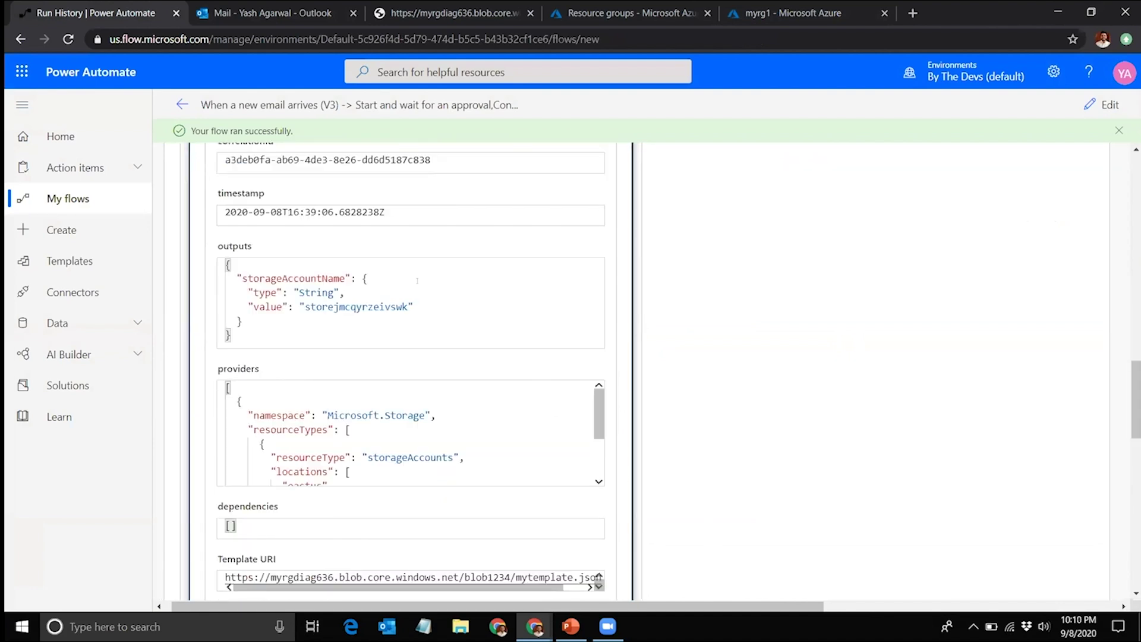
{"action": "scroll", "coordinate": [418, 281], "scroll_direction": "up", "scroll_amount": 1}
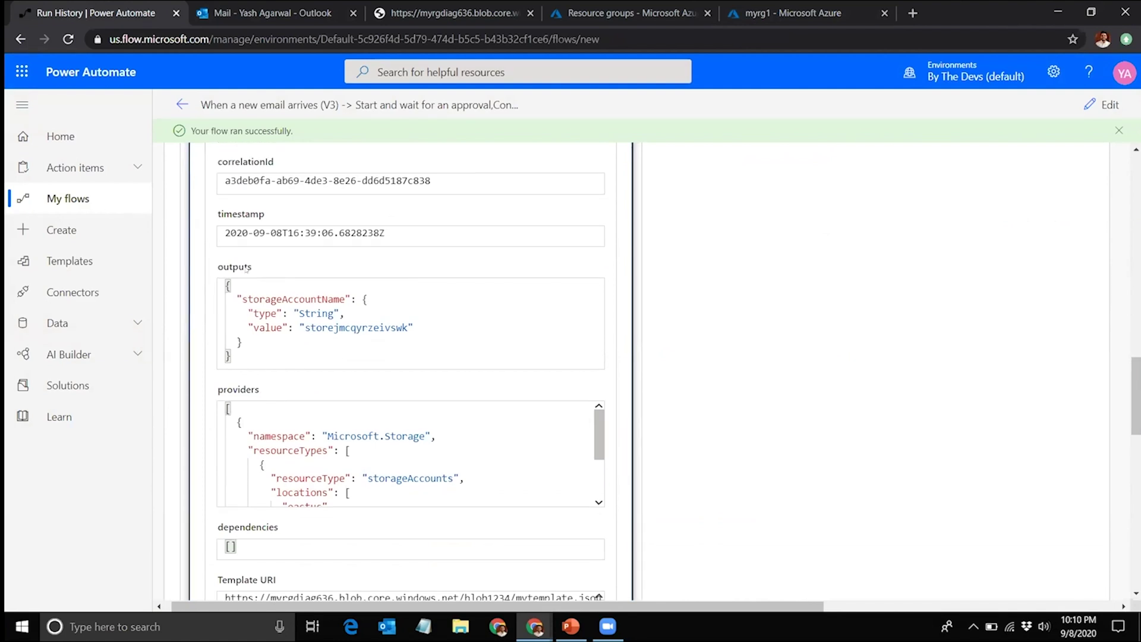
{"action": "left_click_drag", "start_coordinate": [227, 269], "coordinate": [254, 268]}
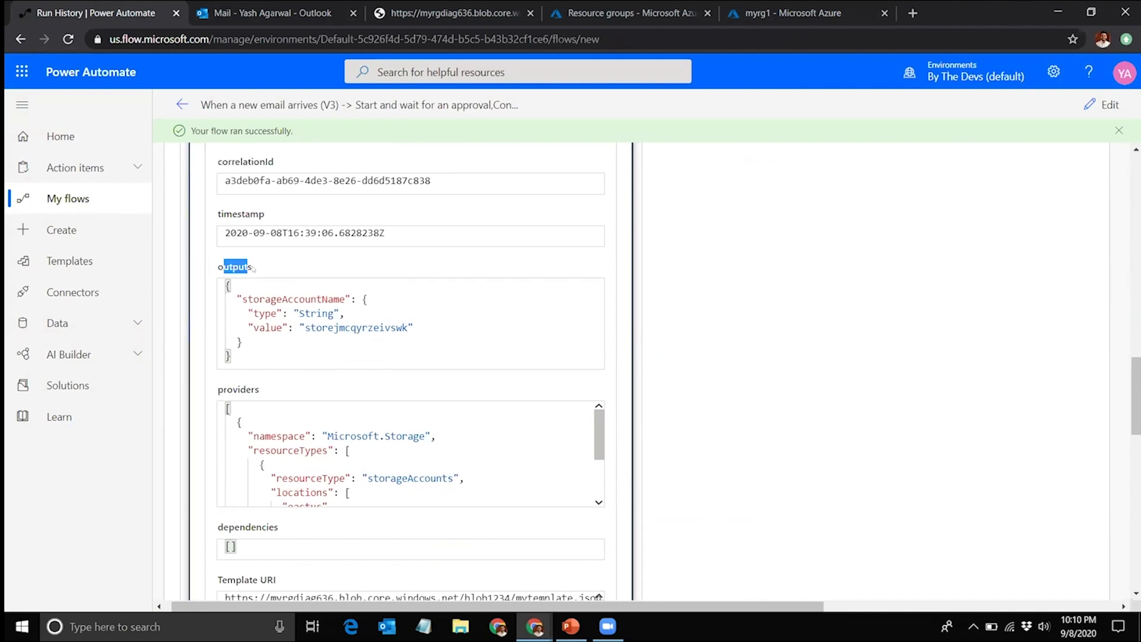
{"action": "left_click", "coordinate": [284, 294]}
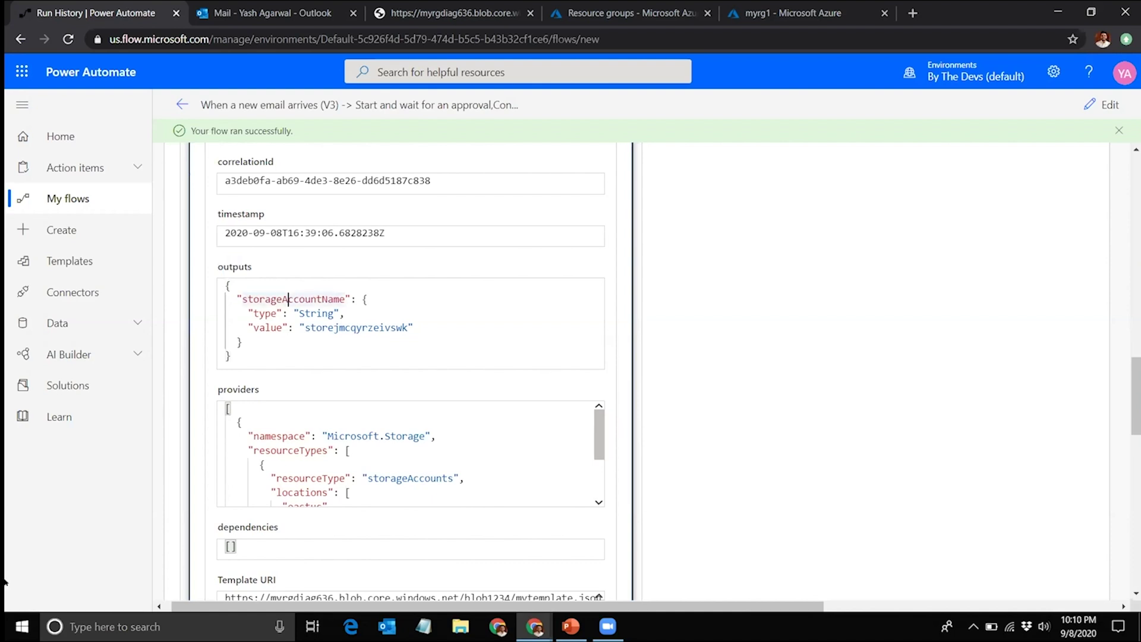
Step: Compare the storageAccountName output in mytemplate.json with its value in the flow run and the storage account listed in myrg1 in the Azure portal
{"action": "key", "text": "ctrl+3"}
{"action": "double_click", "coordinate": [47, 539]}
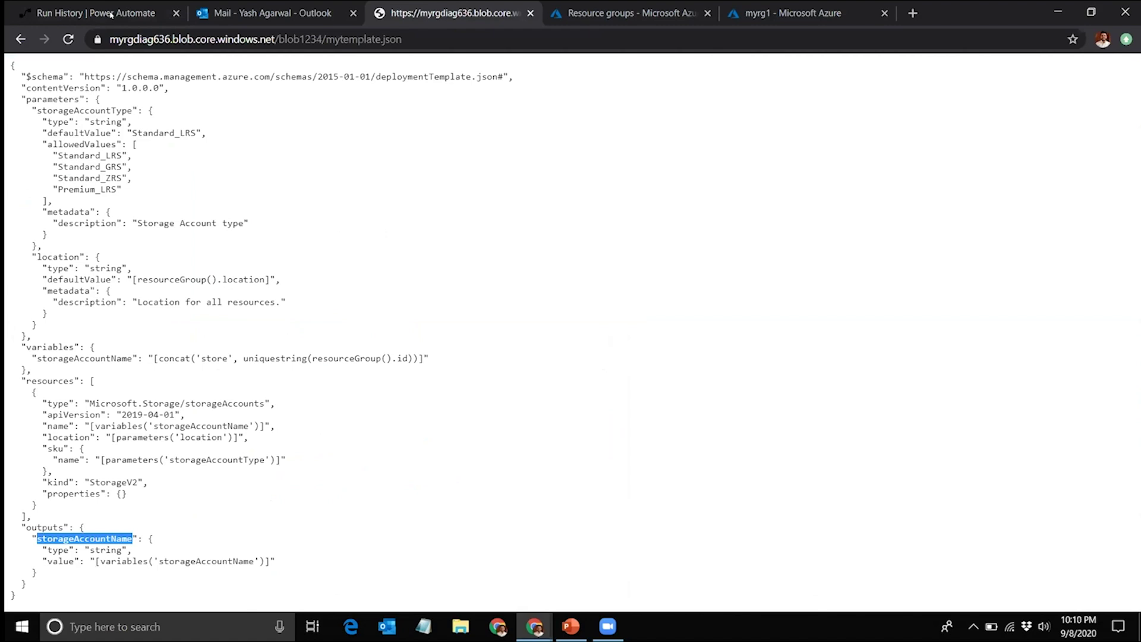
{"action": "key", "text": "ctrl+1"}
{"action": "left_click", "coordinate": [414, 327]}
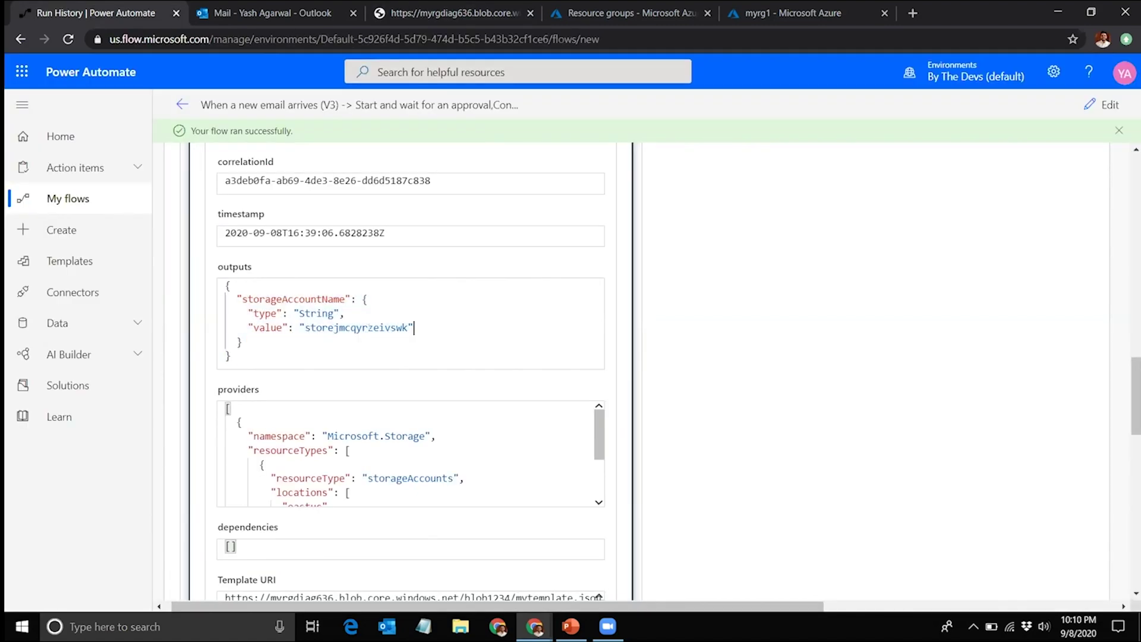
{"action": "double_click", "coordinate": [369, 329]}
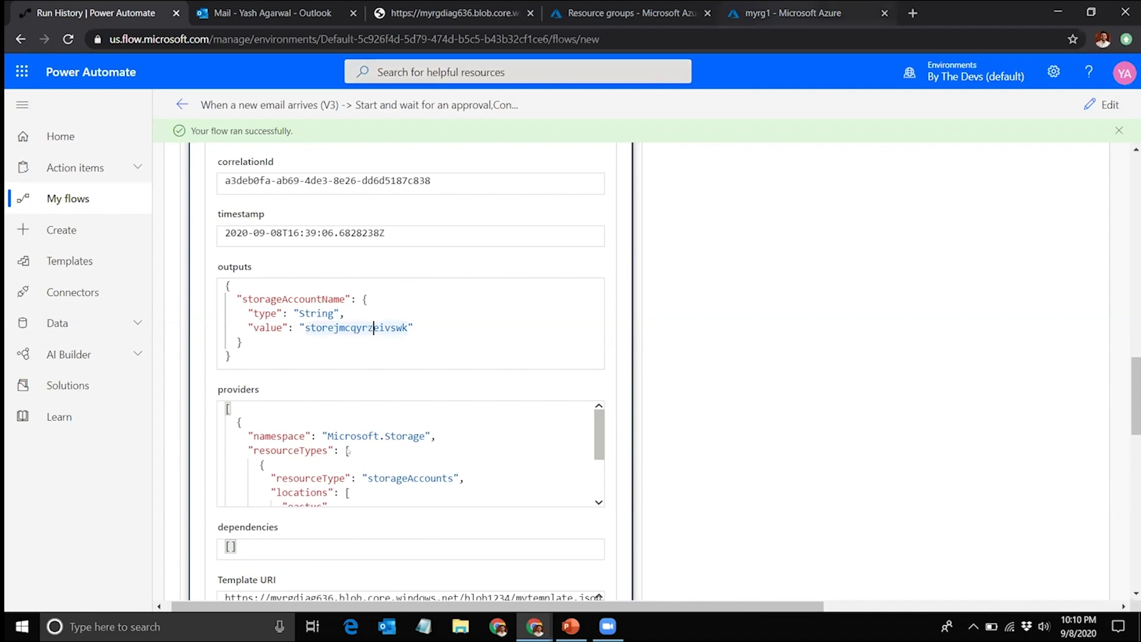
{"action": "key", "text": "ctrl+shift+Tab"}
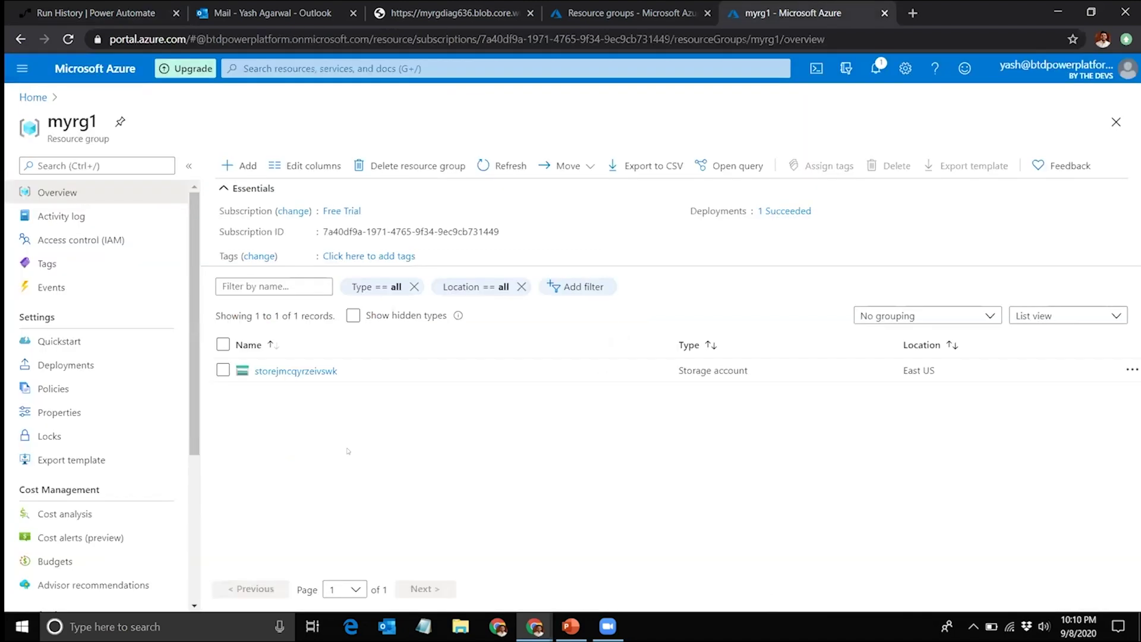